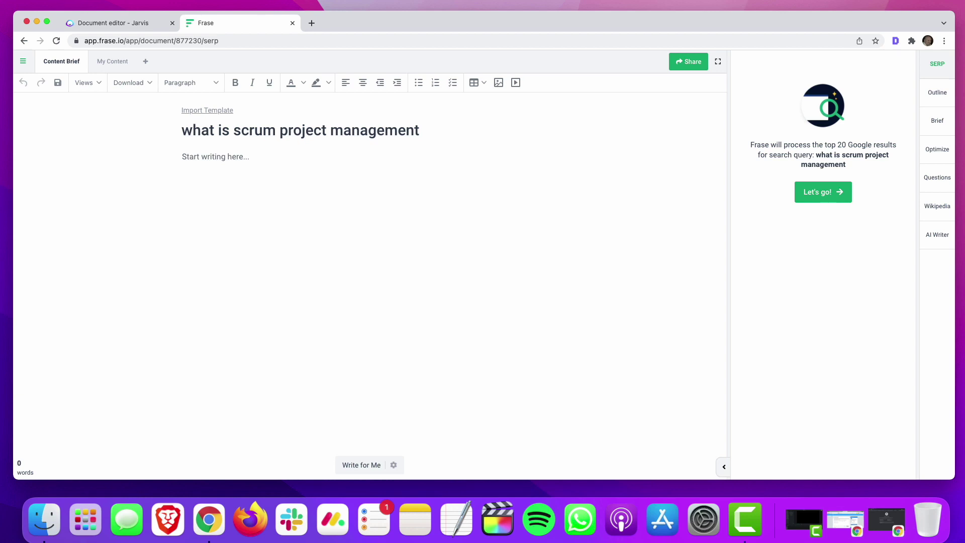
Process the top Google results for "what is scrum project management" and review the list of selectable sources
left_click(833, 204)
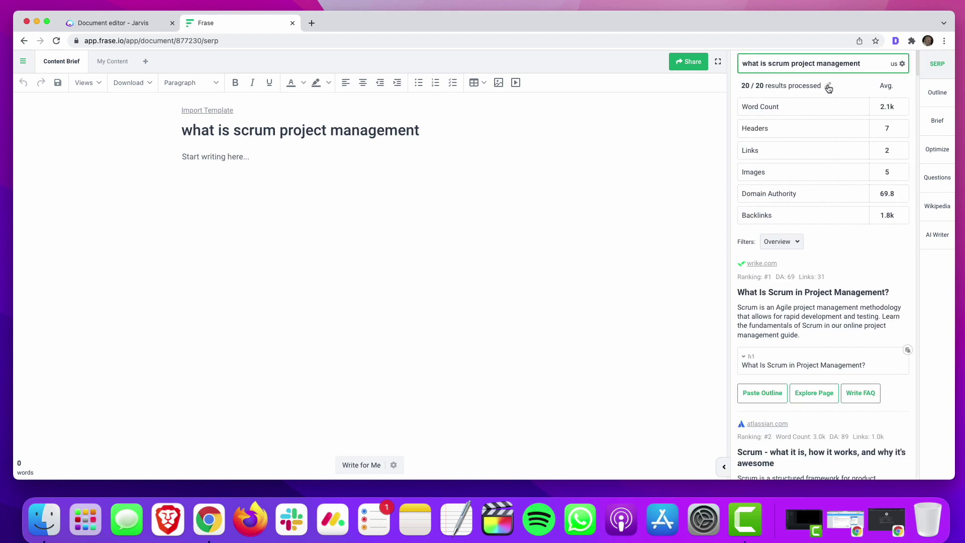
left_click(828, 86)
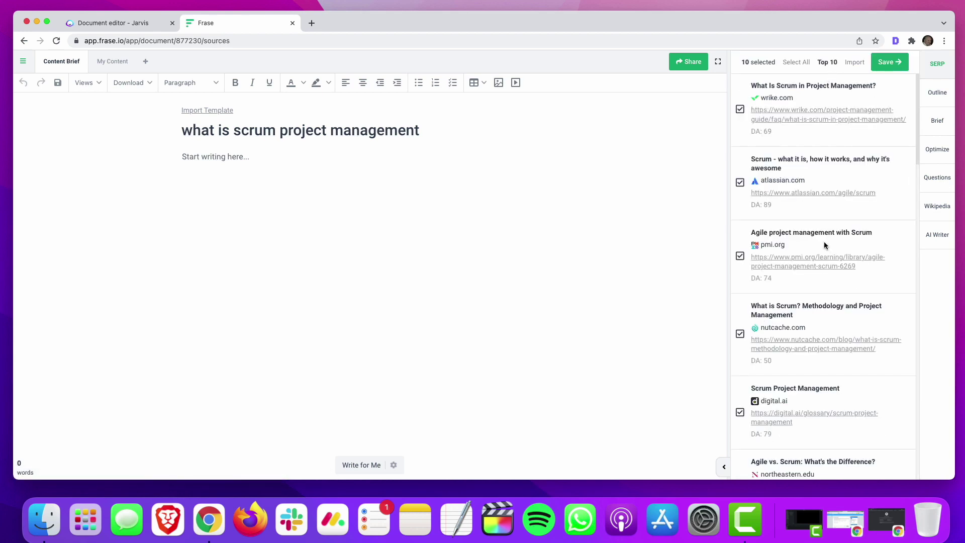
scroll(825, 244, "down", 15)
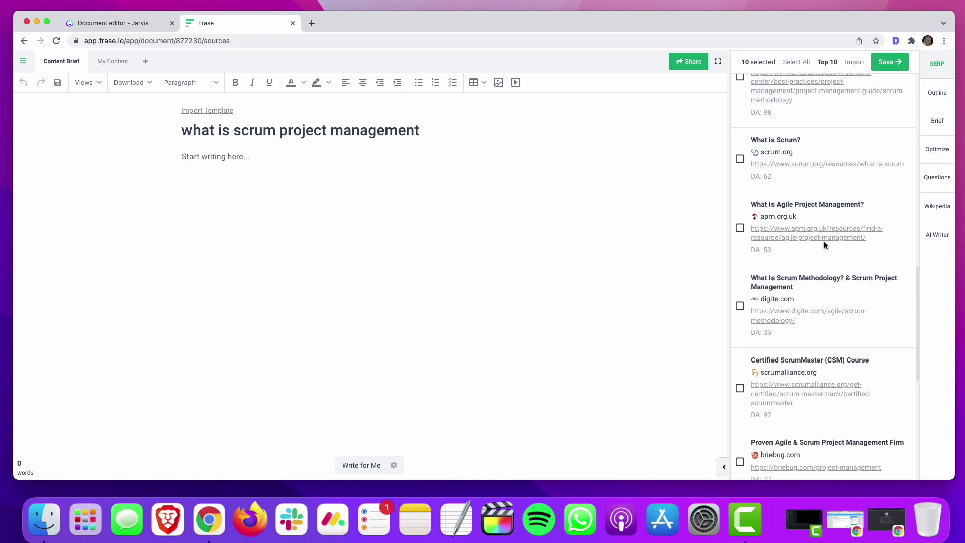
scroll(824, 245, "up", 15)
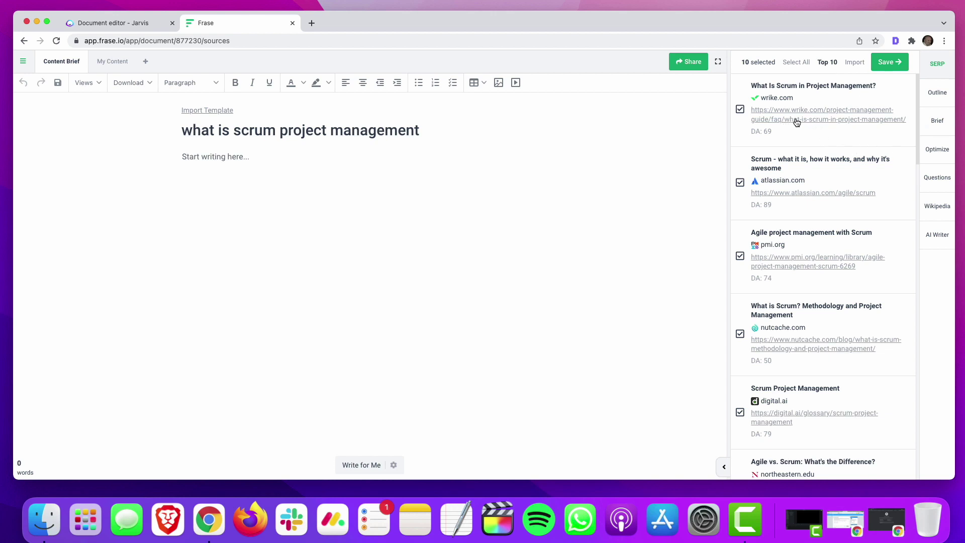
Examine the Atlassian Scrum article from the source list, then close it
left_click(821, 195)
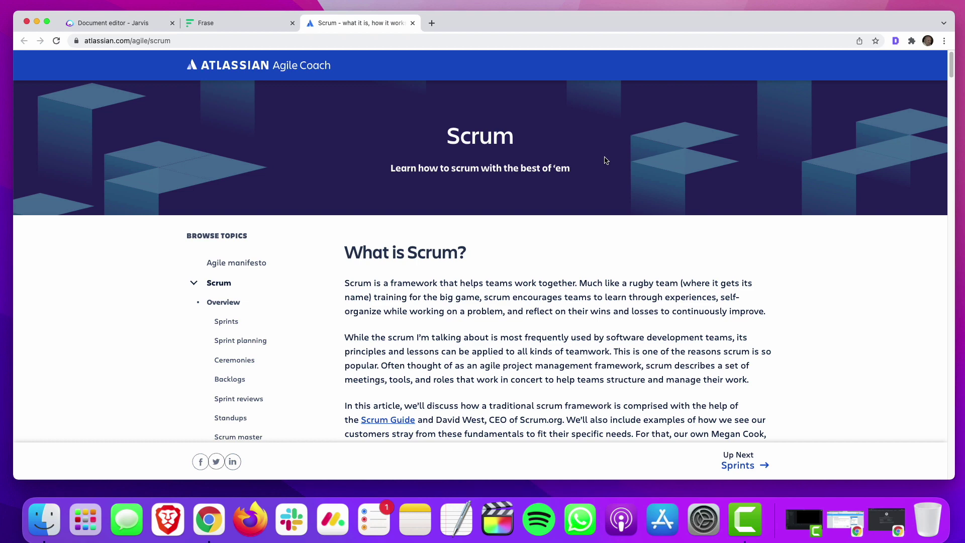
scroll(606, 159, "down", 15)
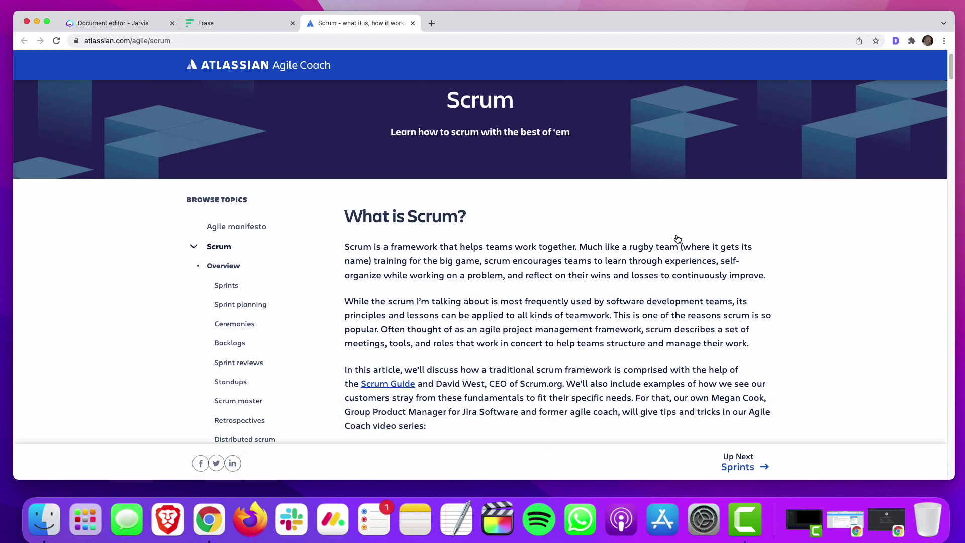
scroll(556, 200, "down", 5)
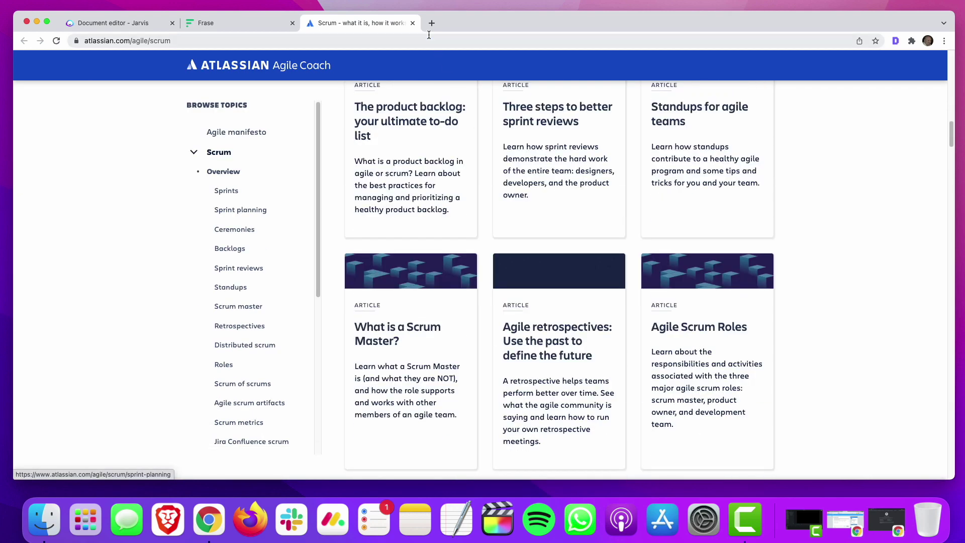
left_click(414, 23)
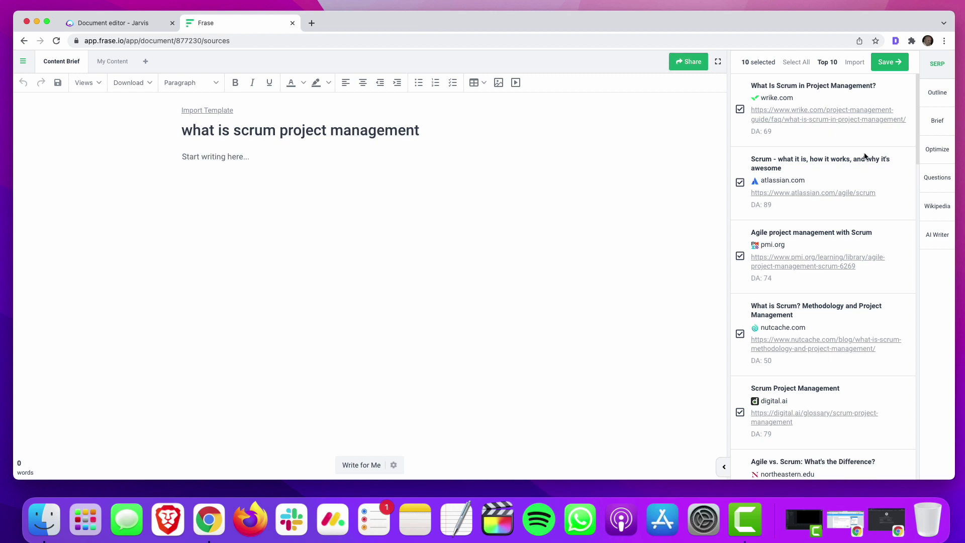
Save the top 10 search results as sources and open the setup for an automated content brief
left_click(889, 62)
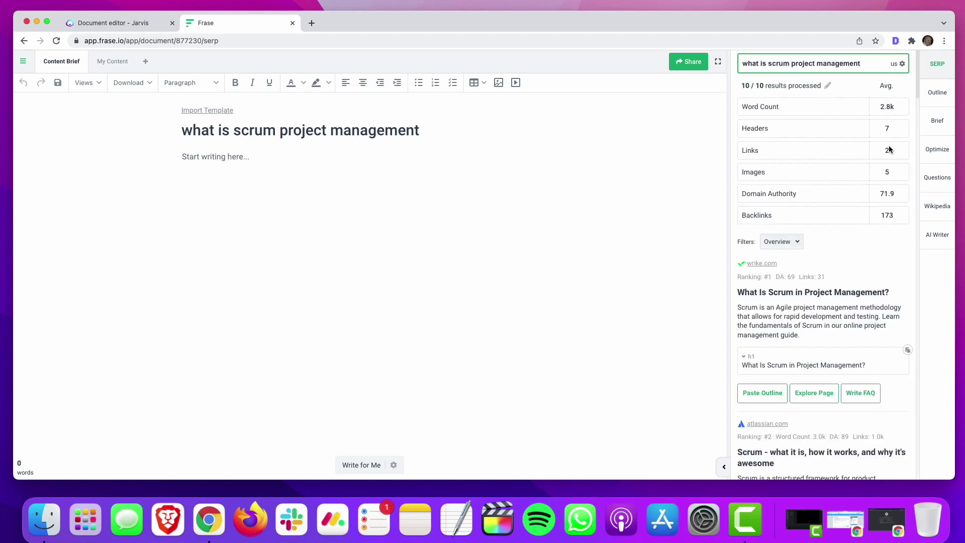
left_click(943, 124)
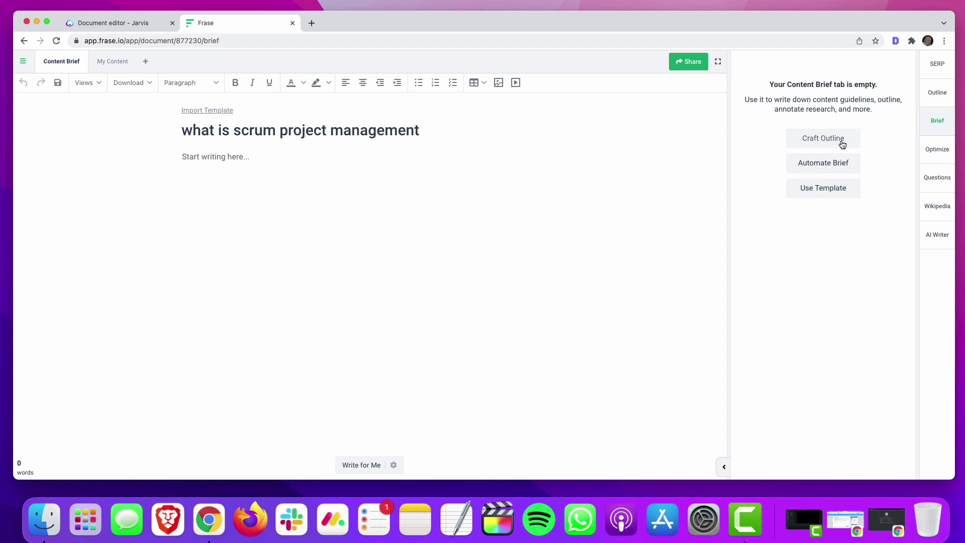
left_click(833, 162)
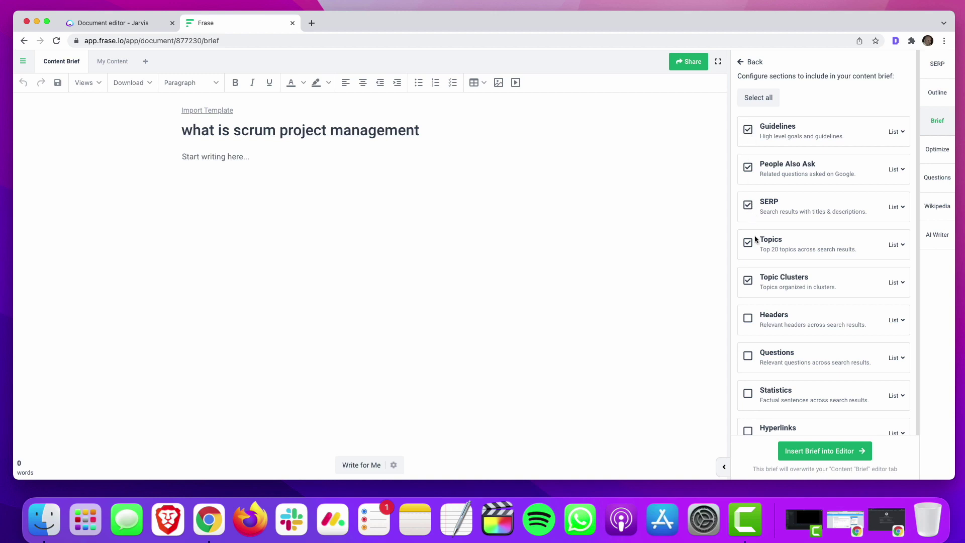
Add the Headers and Questions sections to the content brief and insert the brief into the editor
left_click(749, 322)
left_click(749, 357)
scroll(825, 361, "down", 2)
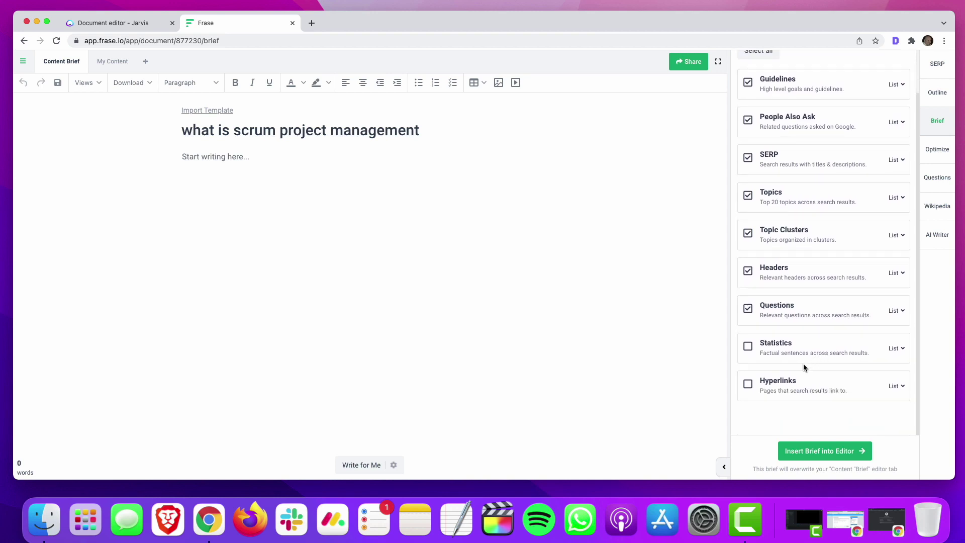
scroll(804, 363, "up", 2)
left_click(830, 451)
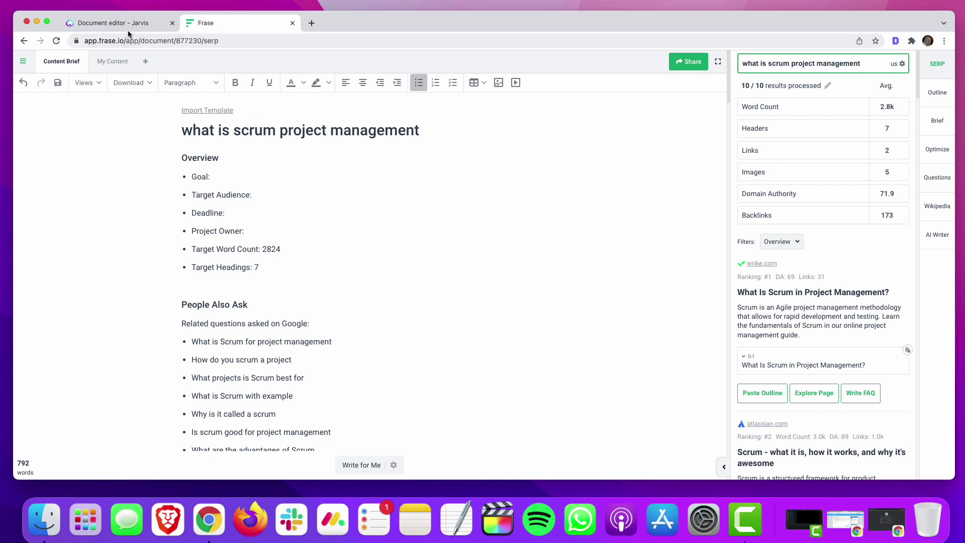
Switch to the Jarvis document and set its title to "What is scrum project management"
mouse_move(128, 32)
scroll(370, 360, "down", 3)
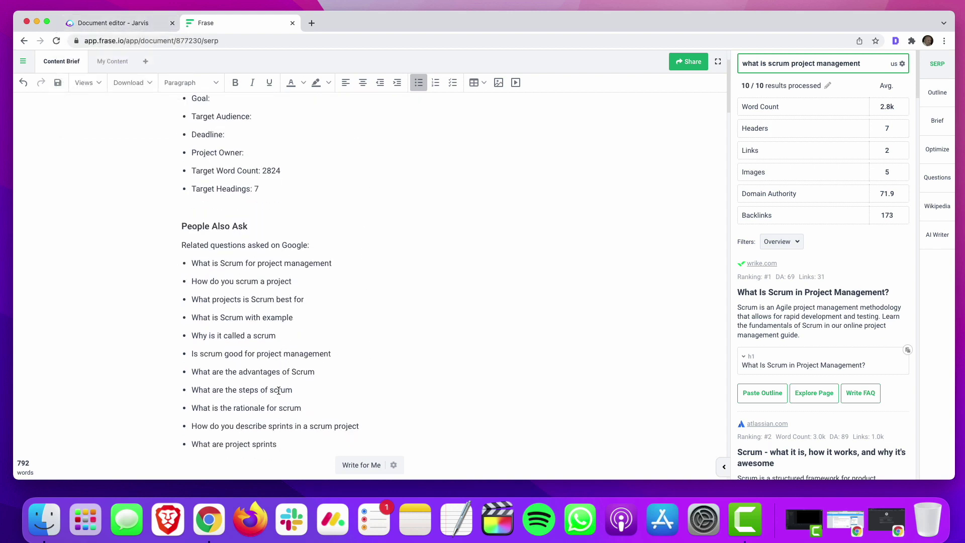
scroll(282, 390, "down", 1)
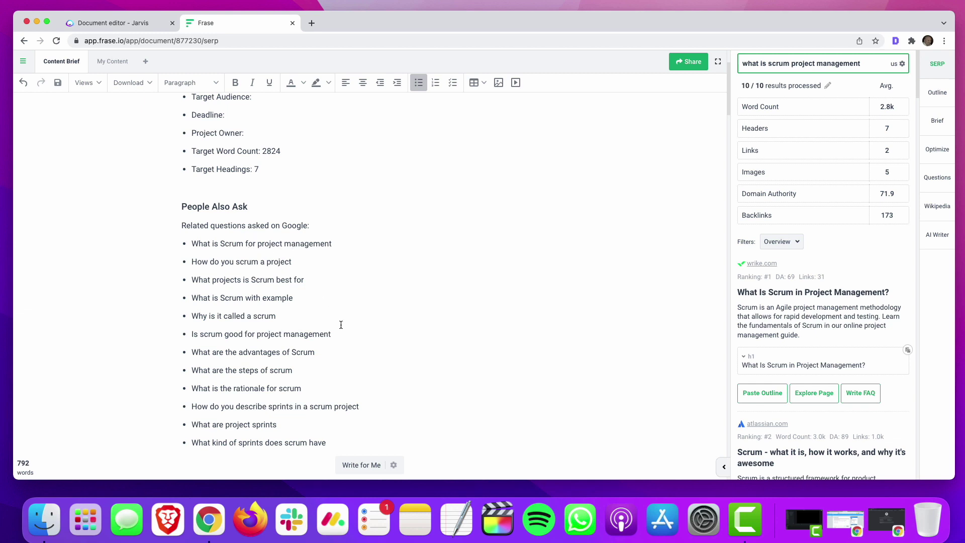
left_click(108, 25)
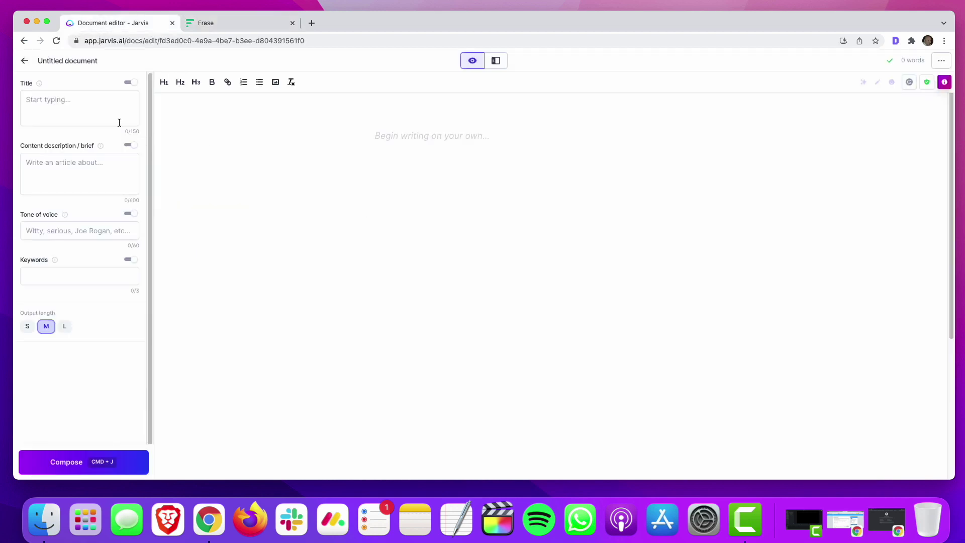
left_click(70, 117)
type("What is scr")
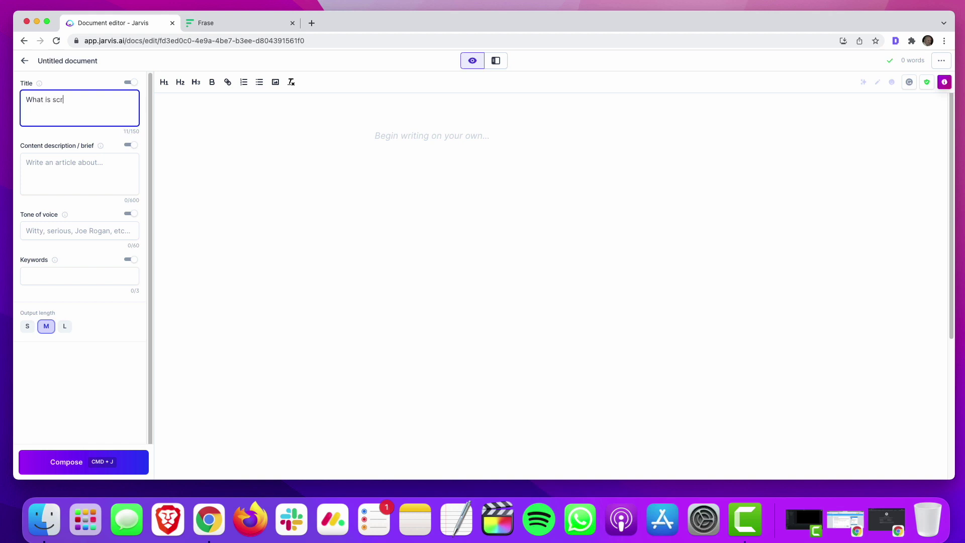
type("um project management")
key("Tab")
Set the content description to "Write an article explaining what scrum project management is and who it is useful for"
left_click(39, 168)
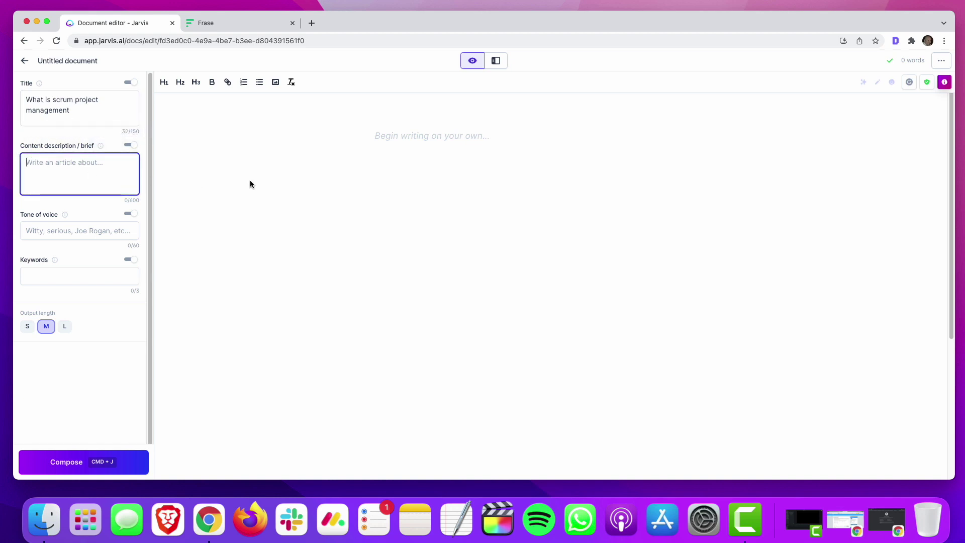
type("Write an article explainin")
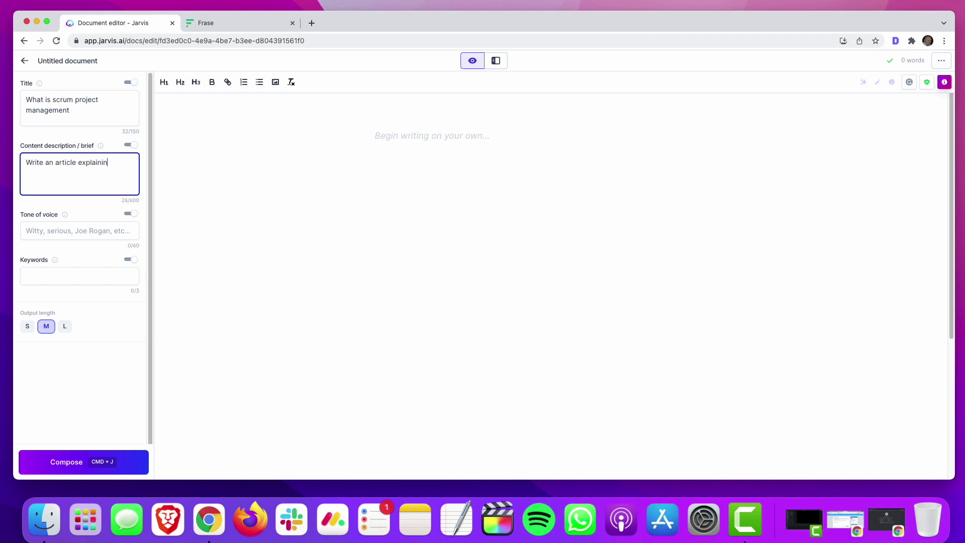
type("g what scrum project management is")
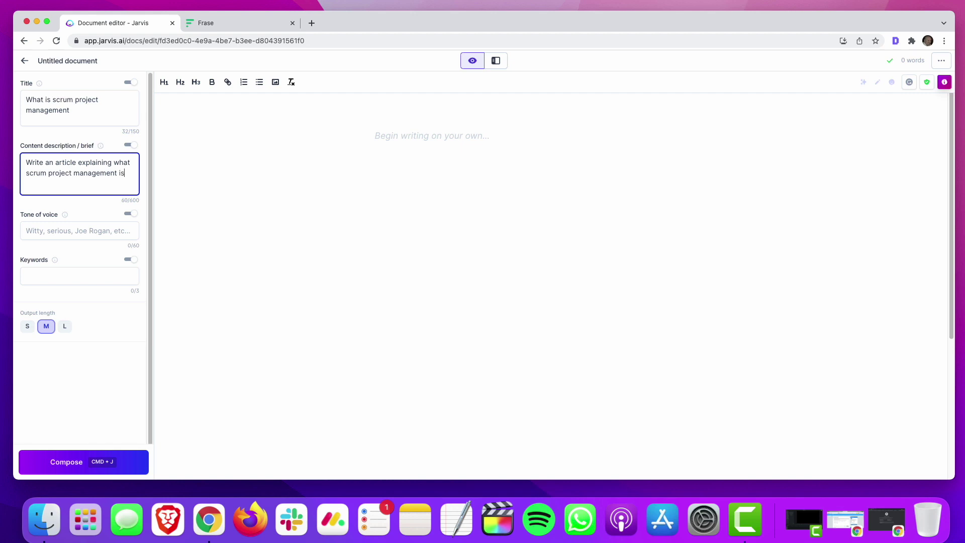
type(" and who it is ")
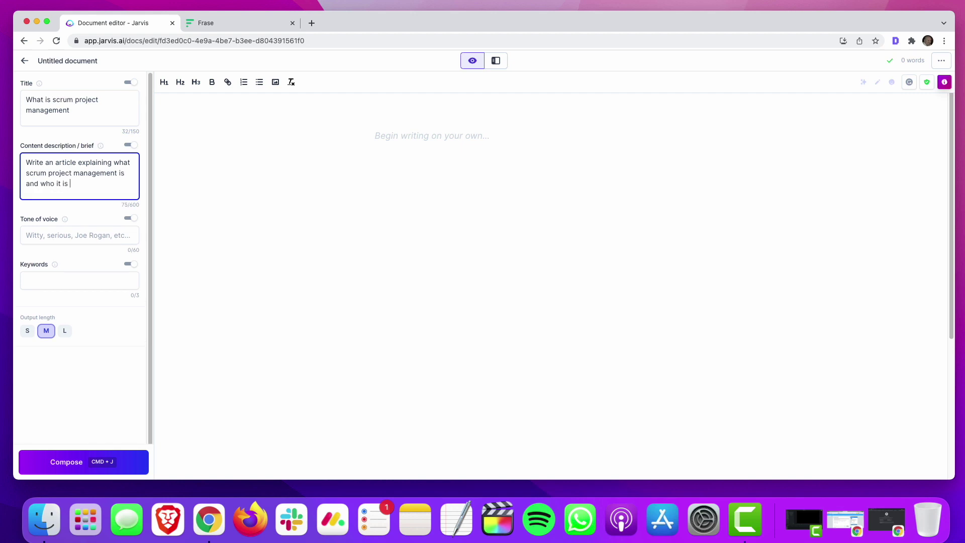
type("useful for")
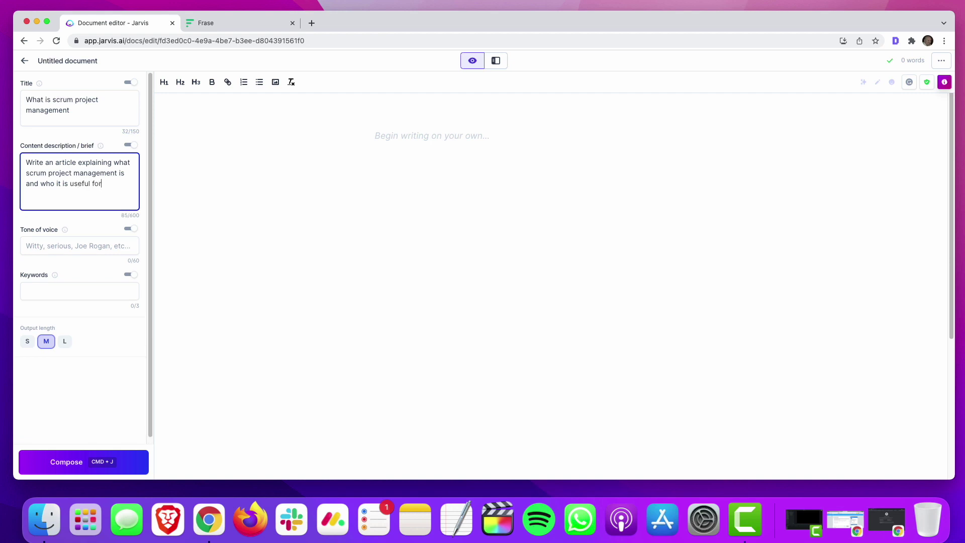
Generate the article's opening in the document body from the command "write an introduction"
left_click(392, 166)
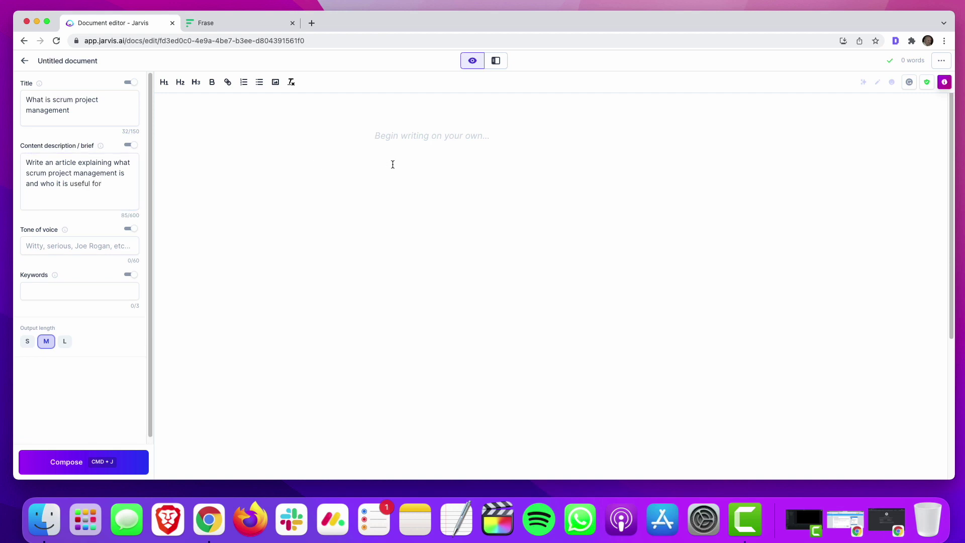
type("write an introduc")
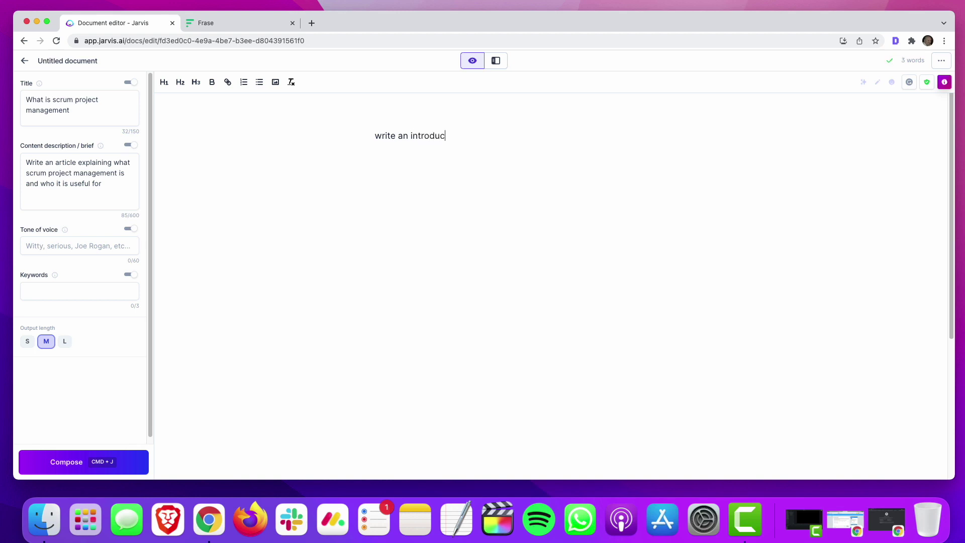
type("tion")
key("super+Return")
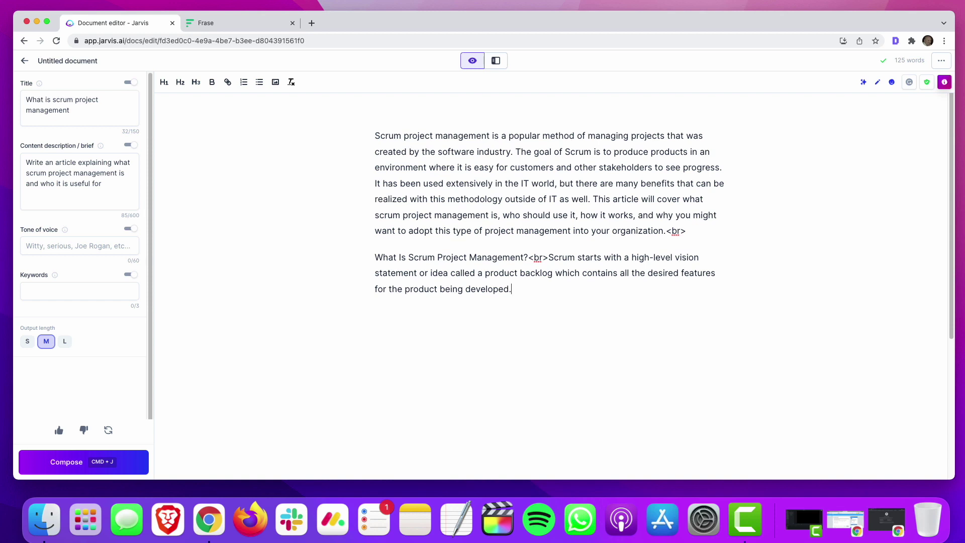
Delete the <br> tags and the text following "What Is Scrum Project Management?", and format that line as a level 2 heading
left_click_drag(666, 230, 691, 230)
key("BackSpace")
left_click_drag(527, 257, 576, 298)
key("BackSpace")
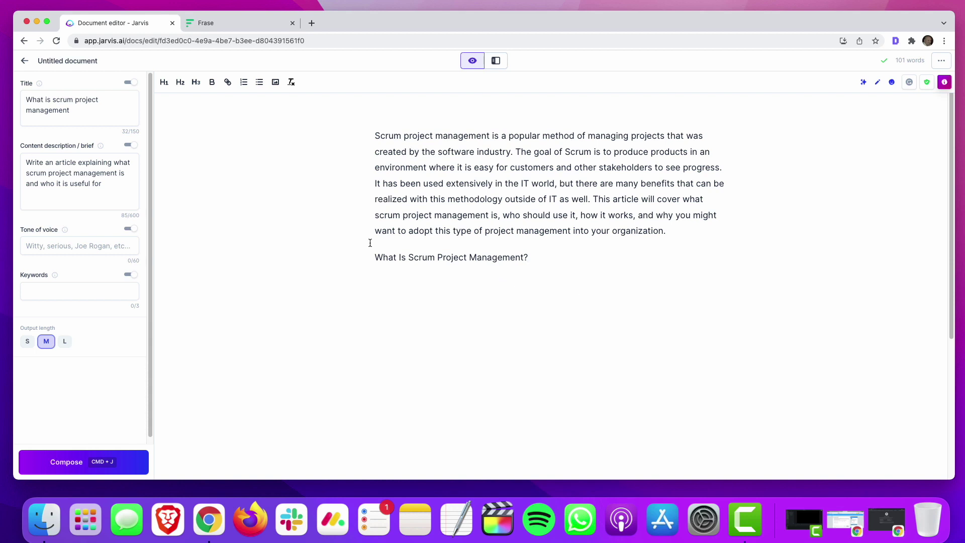
left_click(378, 256)
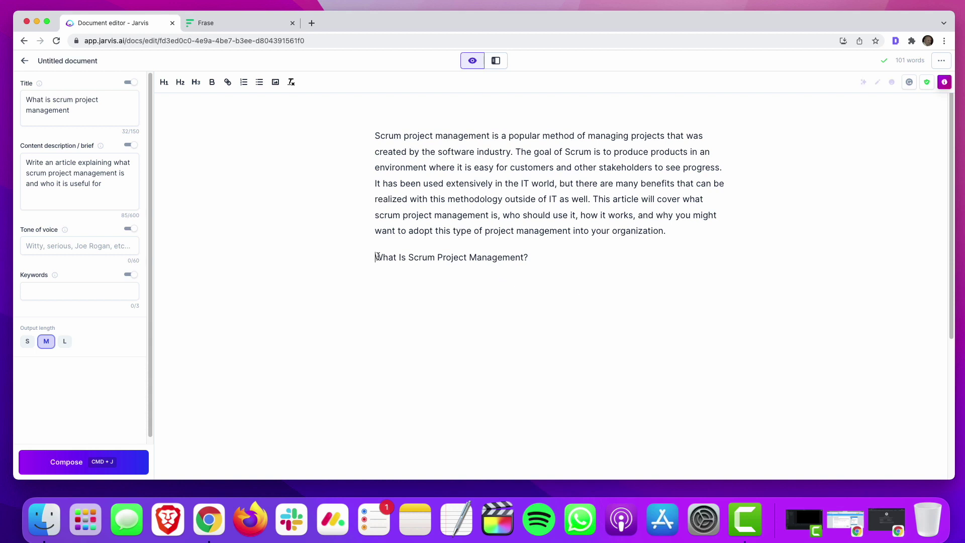
left_click(180, 82)
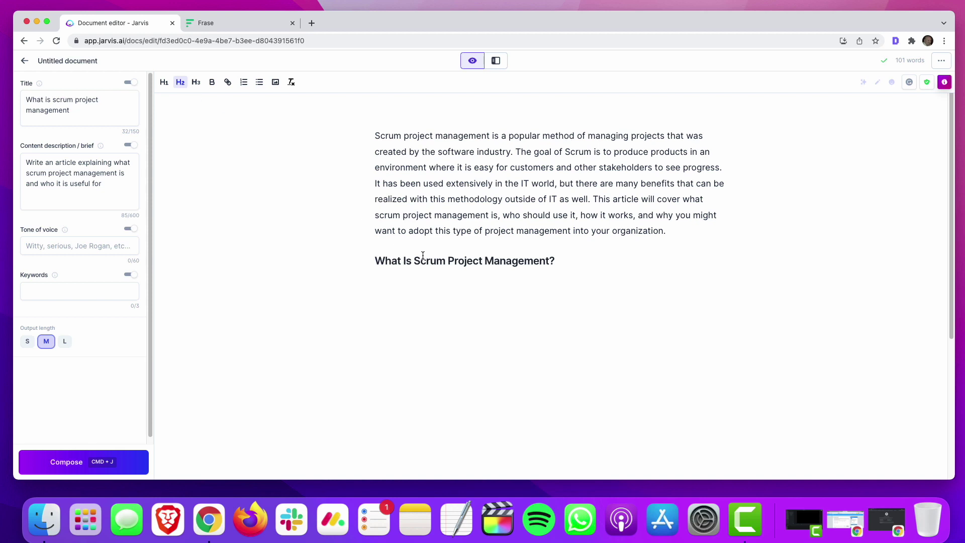
Generate section text below the heading starting from "Scrum is", and select all of that text
key("super+Right")
key("Return")
type("Scrum is")
key("super+j")
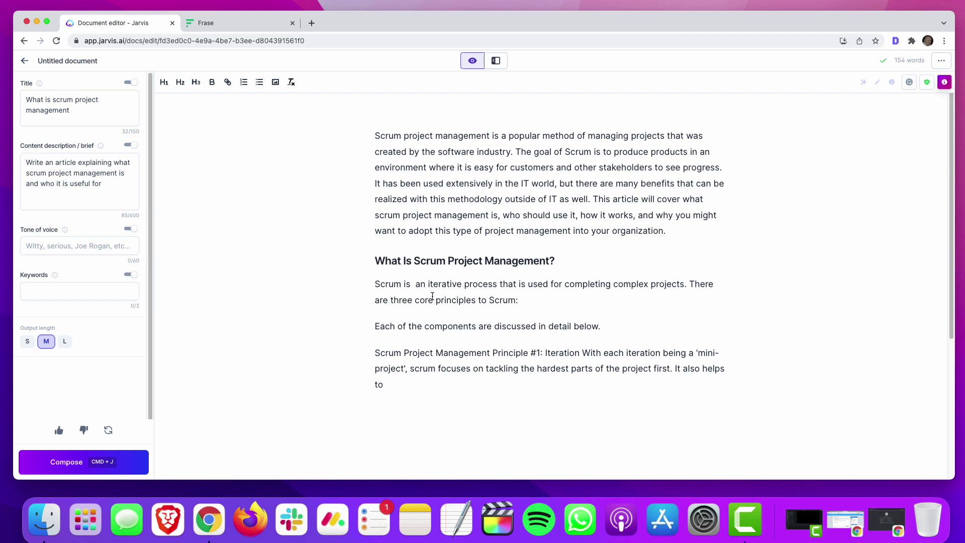
left_click_drag(375, 284, 591, 388)
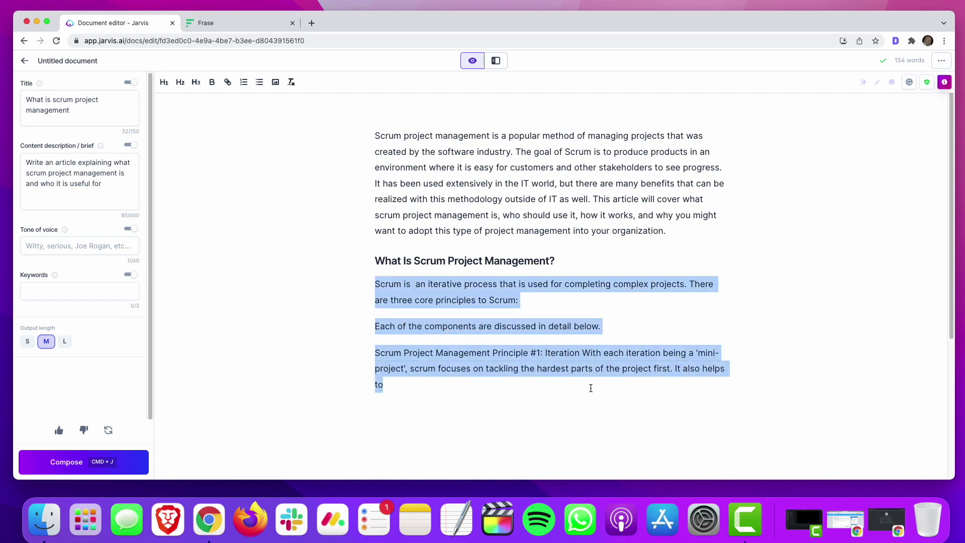
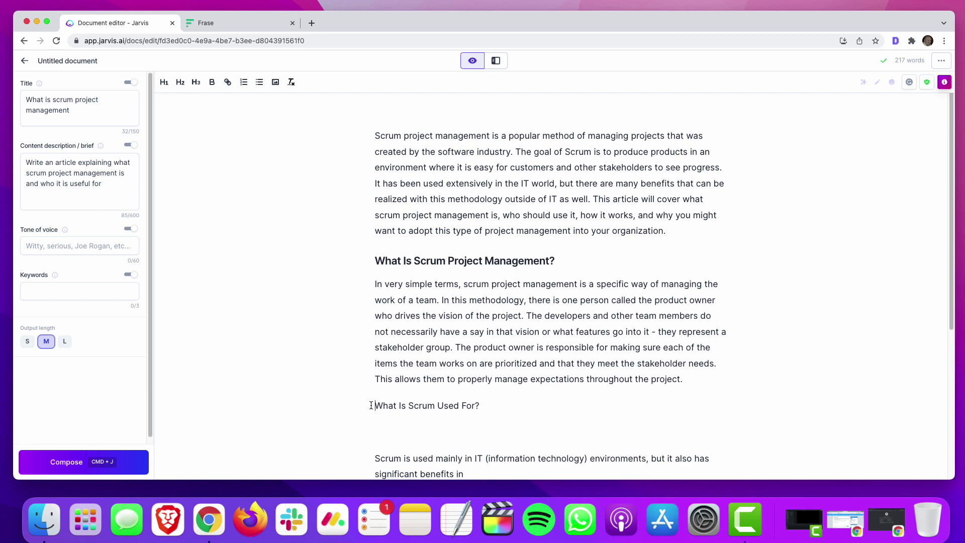
Delete the generated text from "What Is Scrum Used For?" through the end of the document
key("super+shift+Down")
key("BackSpace")
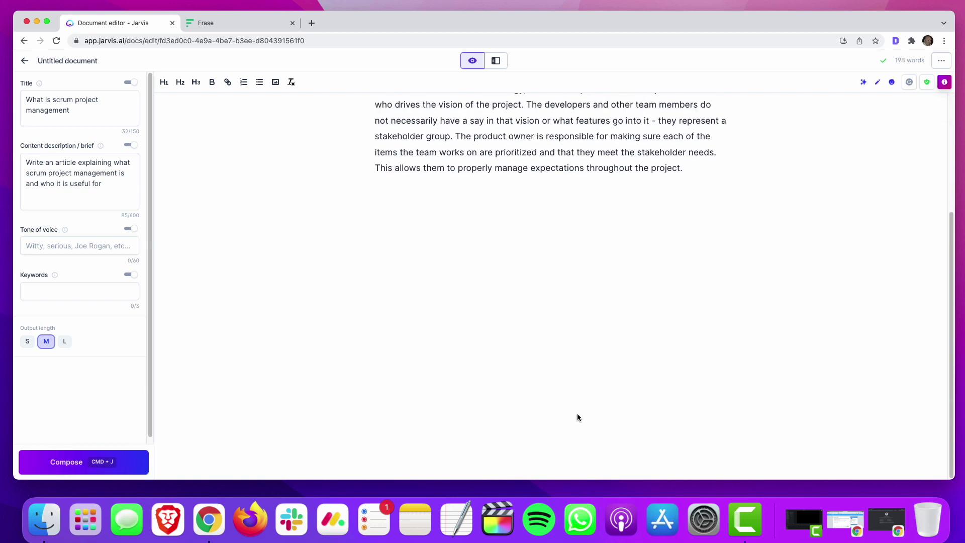
scroll(339, 268, "up", 2)
Copy the question "What projects is Scrum best for" from the Frase brief to the end of the Jarvis document
left_click(217, 23)
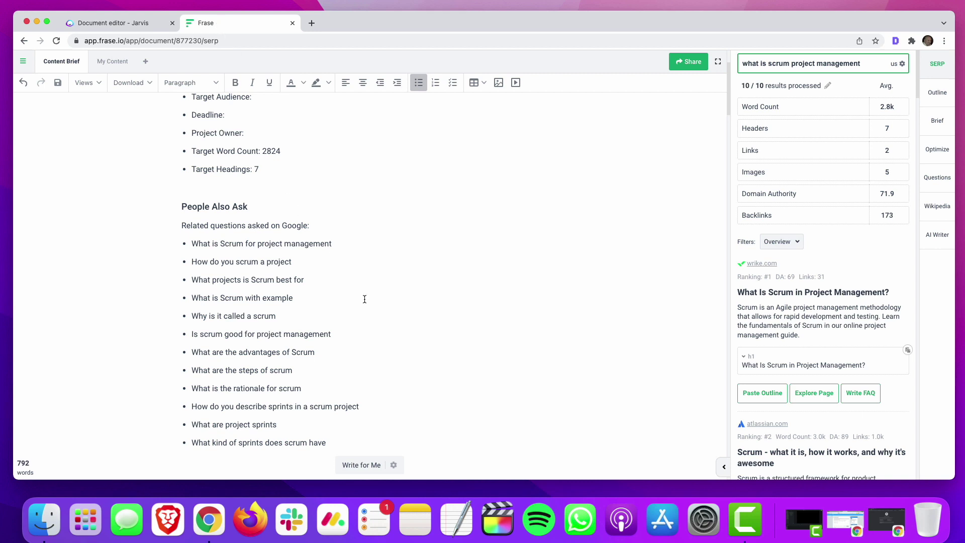
left_click_drag(192, 280, 307, 283)
key("super+c")
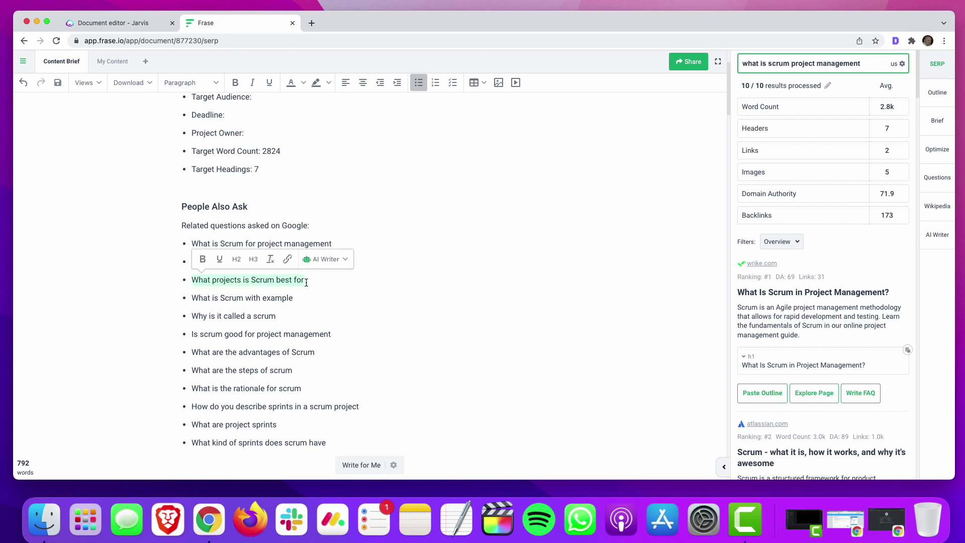
left_click(119, 24)
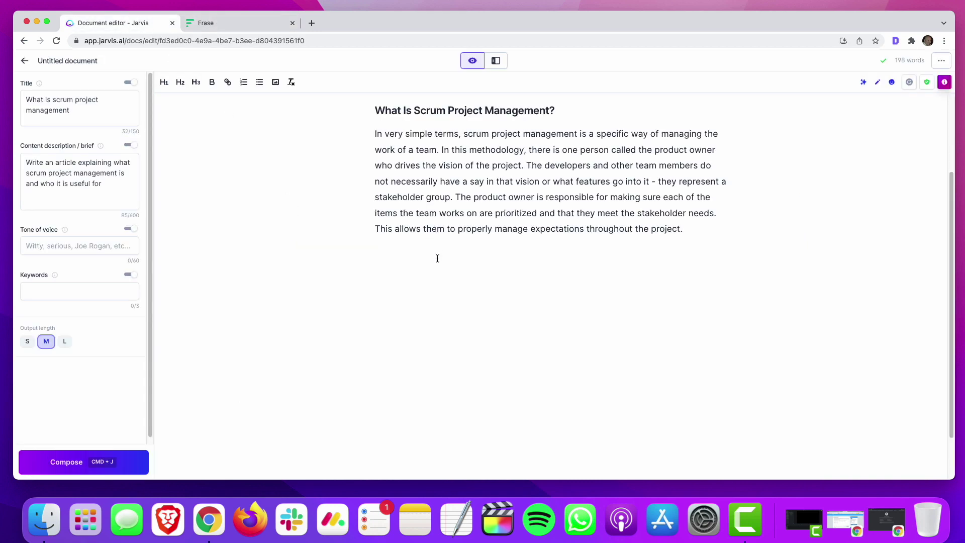
key("super+v")
Remove the bullet from the pasted question, format it as a level 2 heading, and end it with a question mark
key("Up")
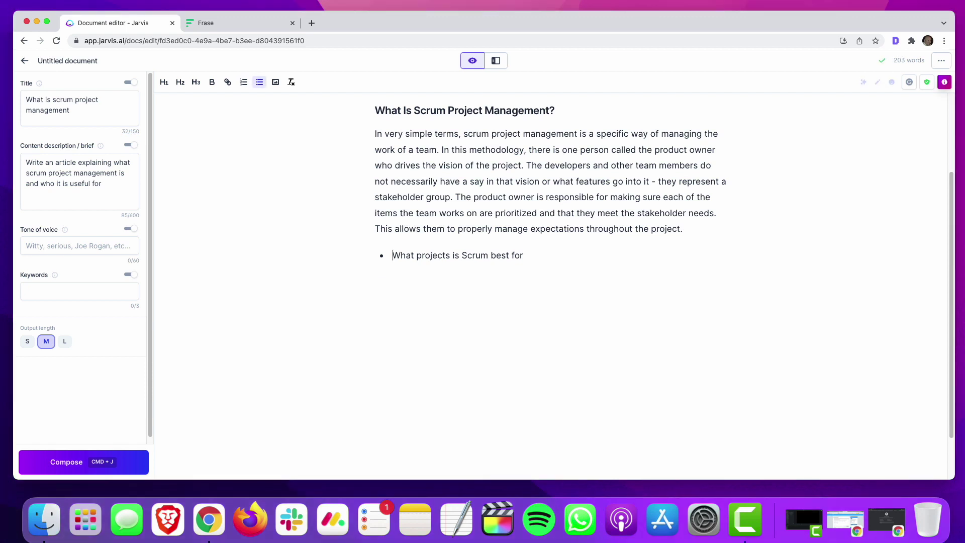
key("BackSpace")
scroll(234, 232, "up", 3)
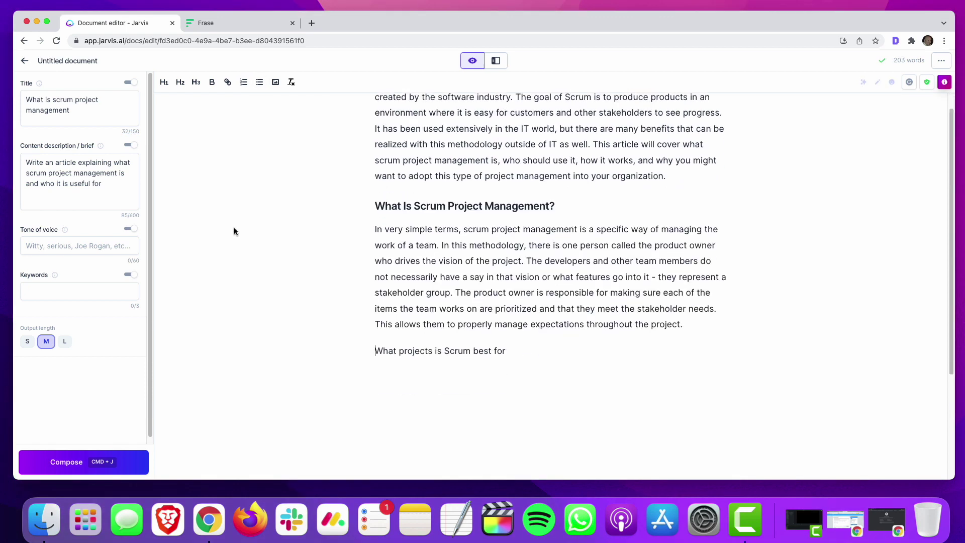
left_click(180, 82)
scroll(264, 209, "down", 1)
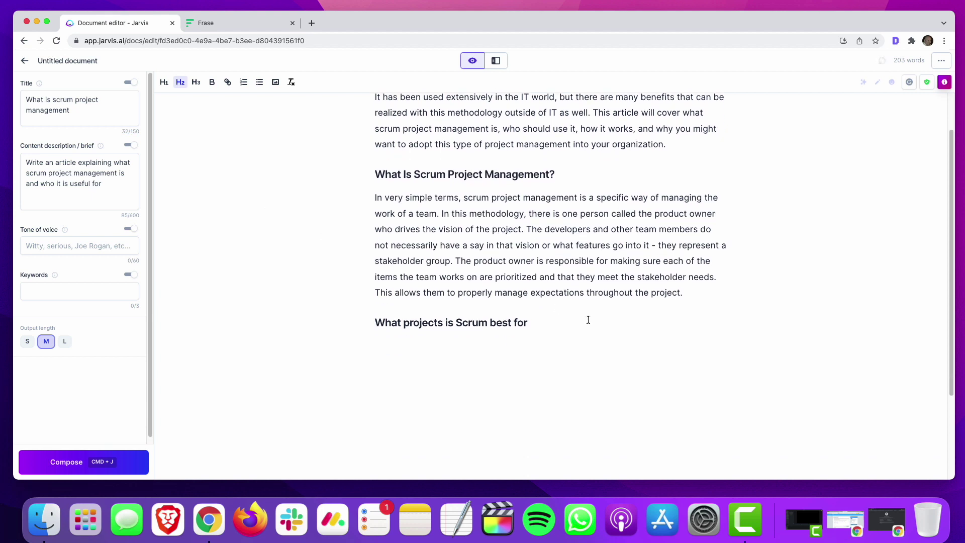
type("?")
Generate section text below the heading "What projects is Scrum best for?"
key("Return")
key("super+j")
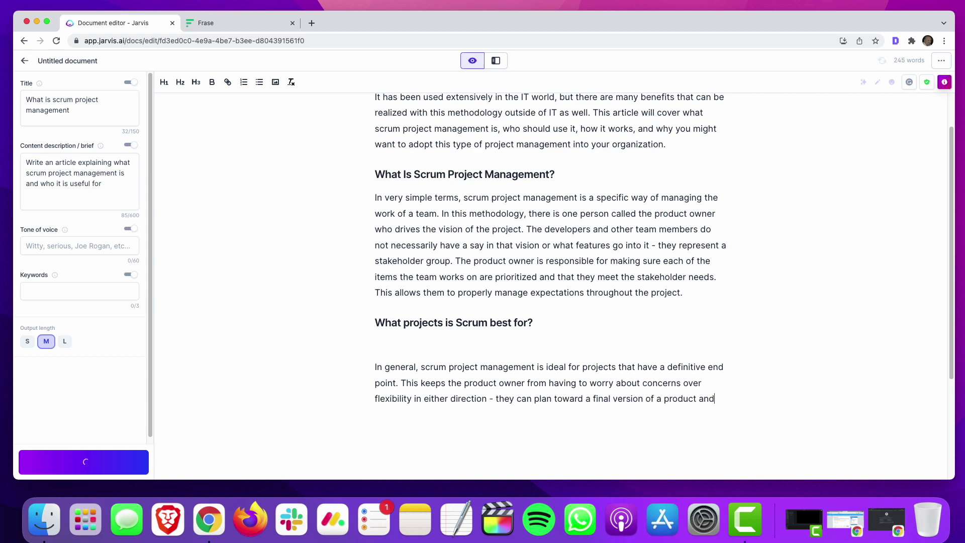
scroll(607, 313, "down", 3)
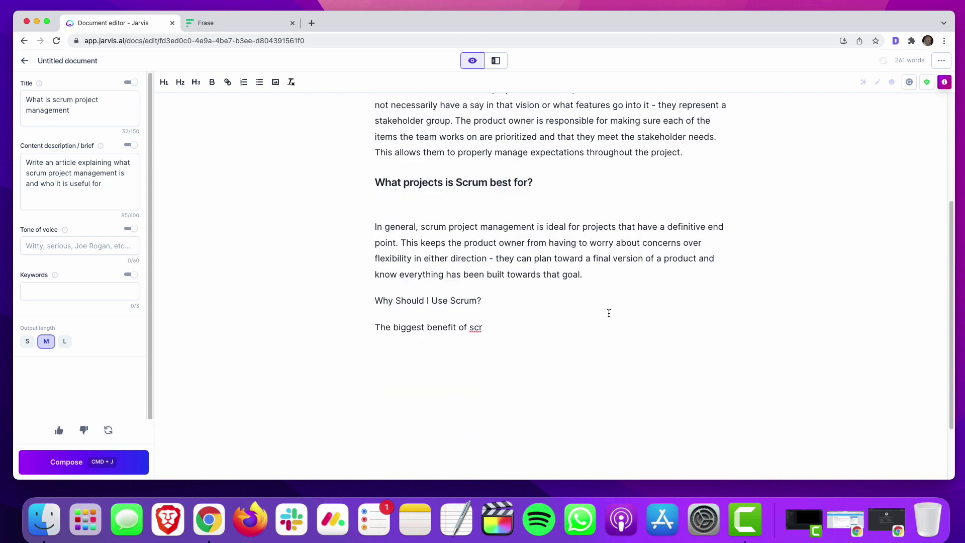
Delete the empty line below the heading and the generated text from "Why Should I Use Scrum?" through the end
left_click(405, 194)
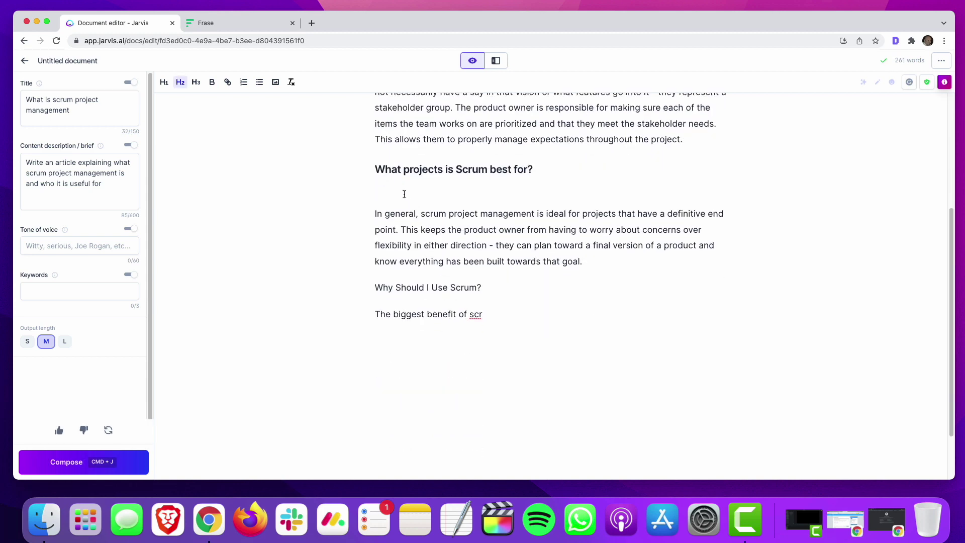
key("Delete")
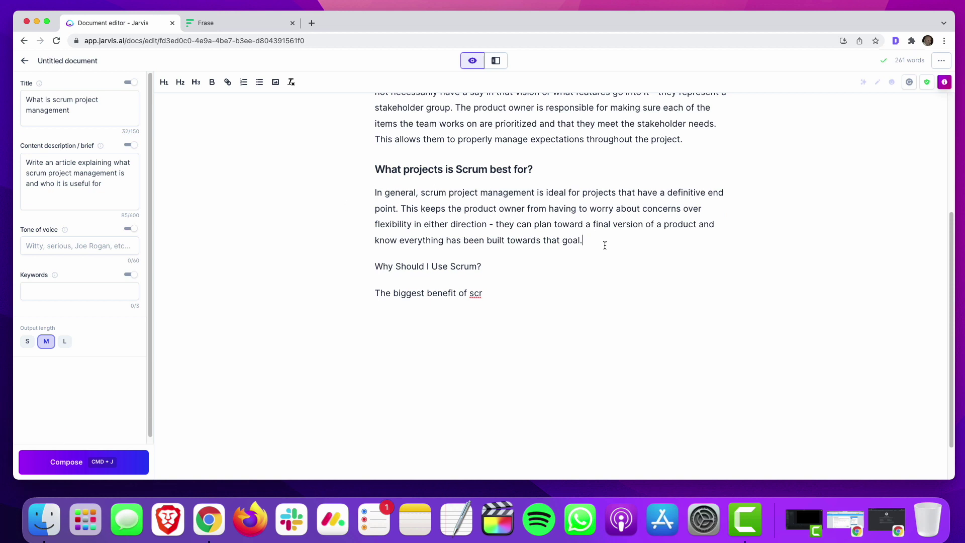
left_click_drag(605, 245, 623, 319)
key("BackSpace")
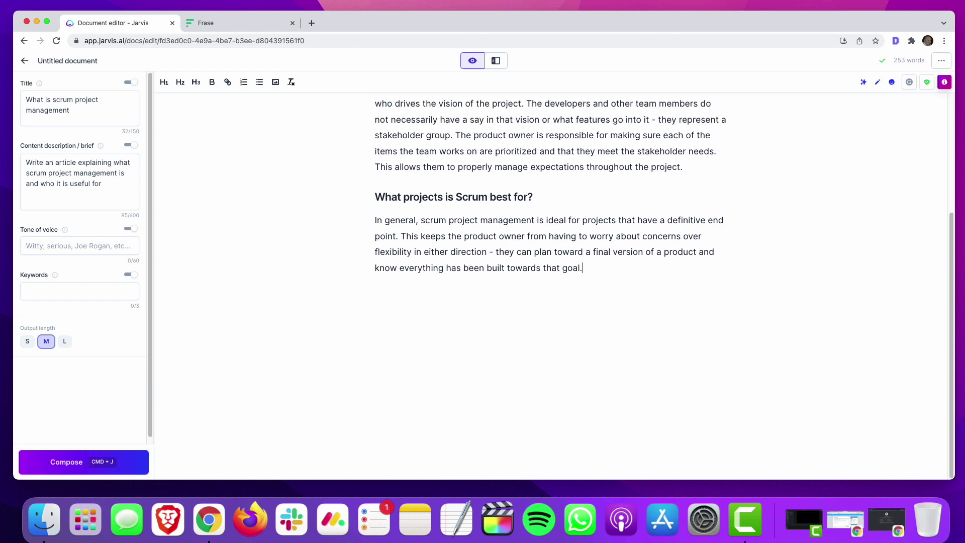
Try generating a continuation of the section three times in a new paragraph, deleting each generated result
key("Return")
key("super+j")
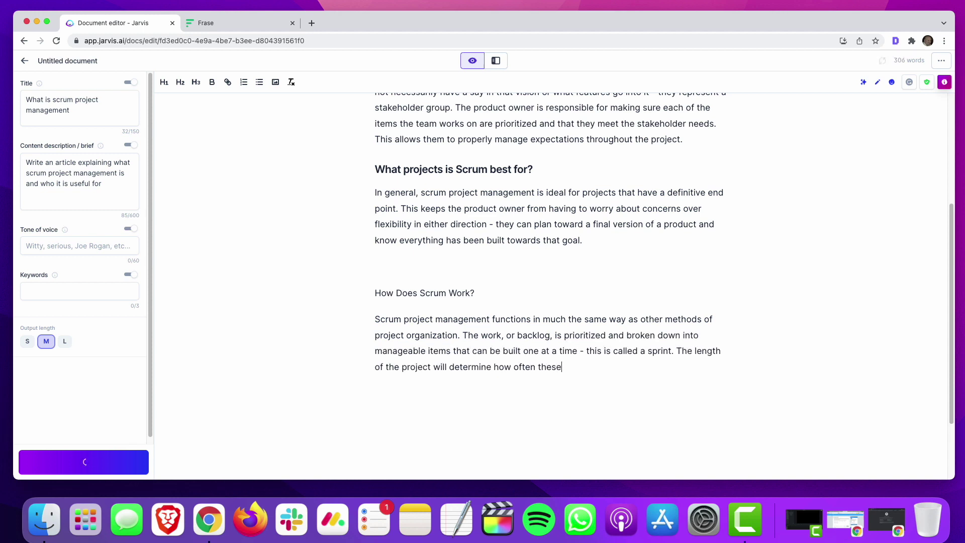
left_click_drag(375, 293, 768, 370)
key("BackSpace")
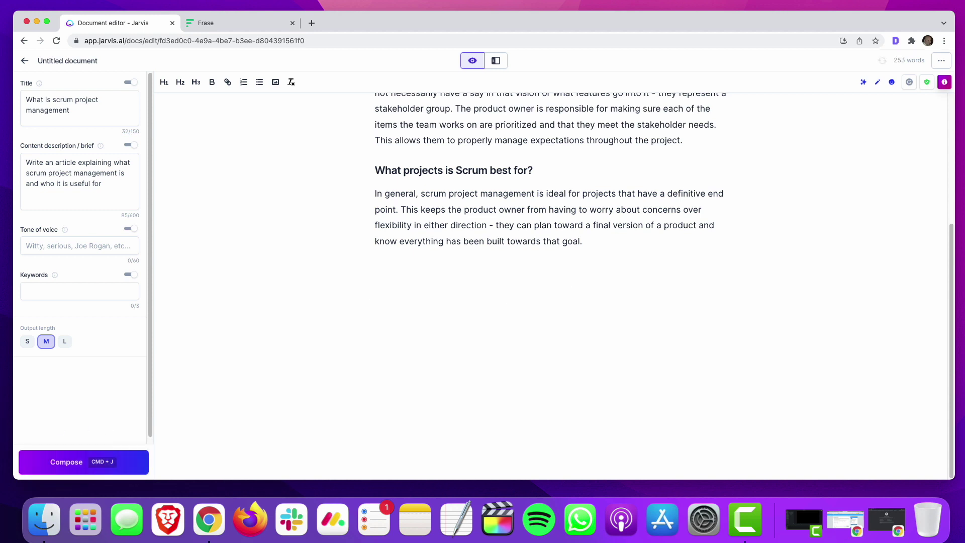
key("super+j")
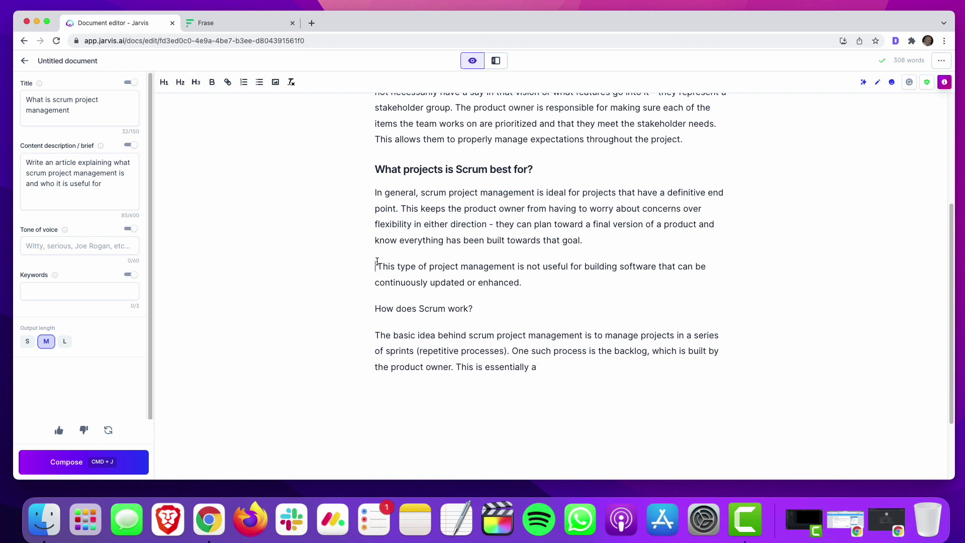
left_click_drag(377, 262, 614, 362)
key("BackSpace")
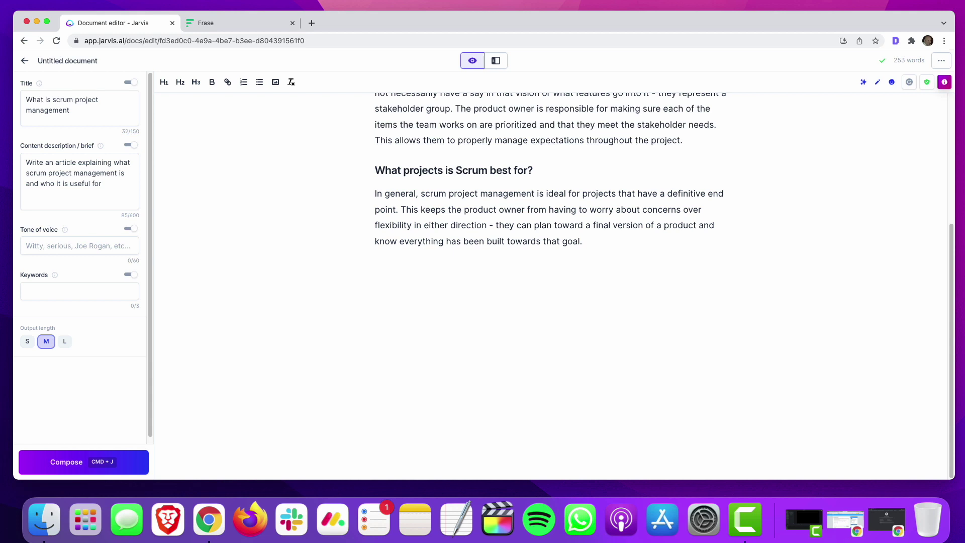
key("super+j")
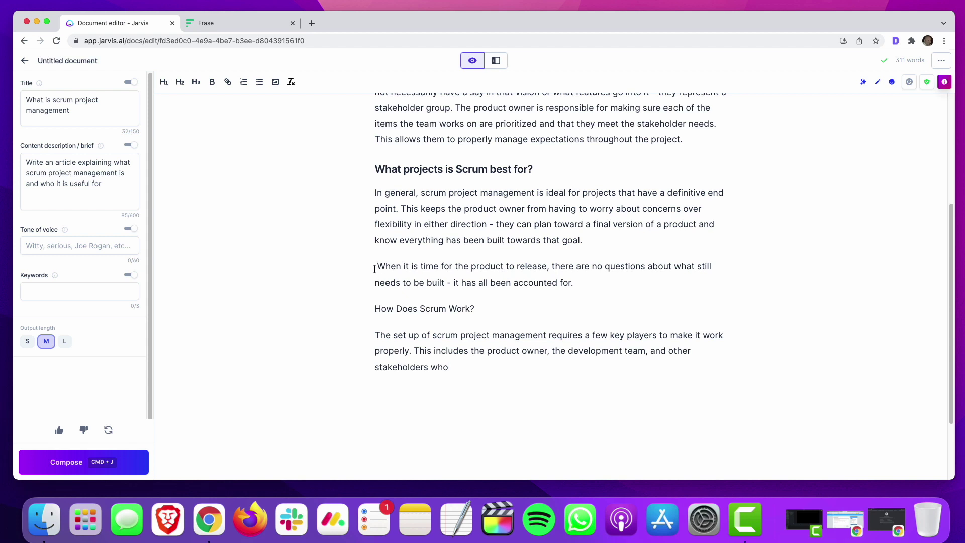
left_click_drag(375, 269, 537, 366)
key("BackSpace")
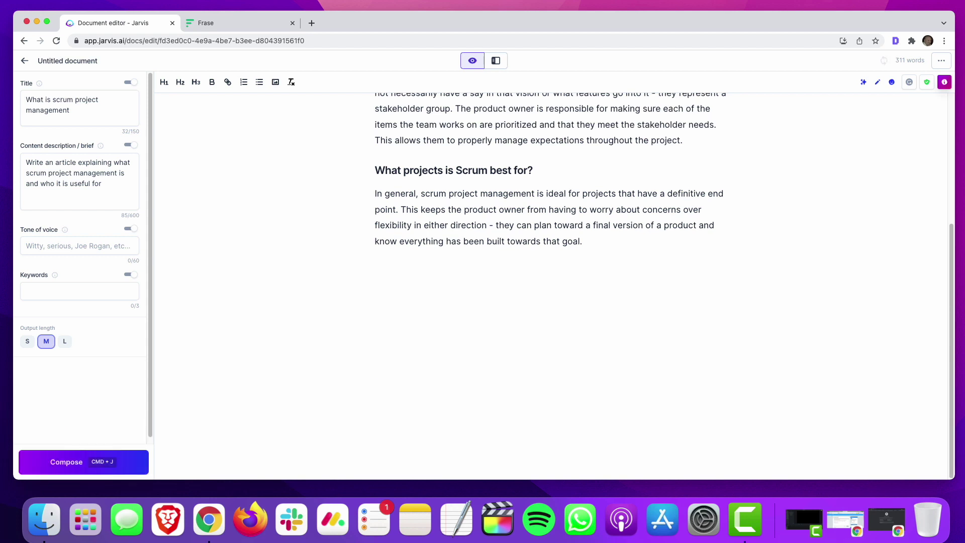
Generate a second paragraph for the "What projects is Scrum best for?" section and remove its leading space
key("super+j")
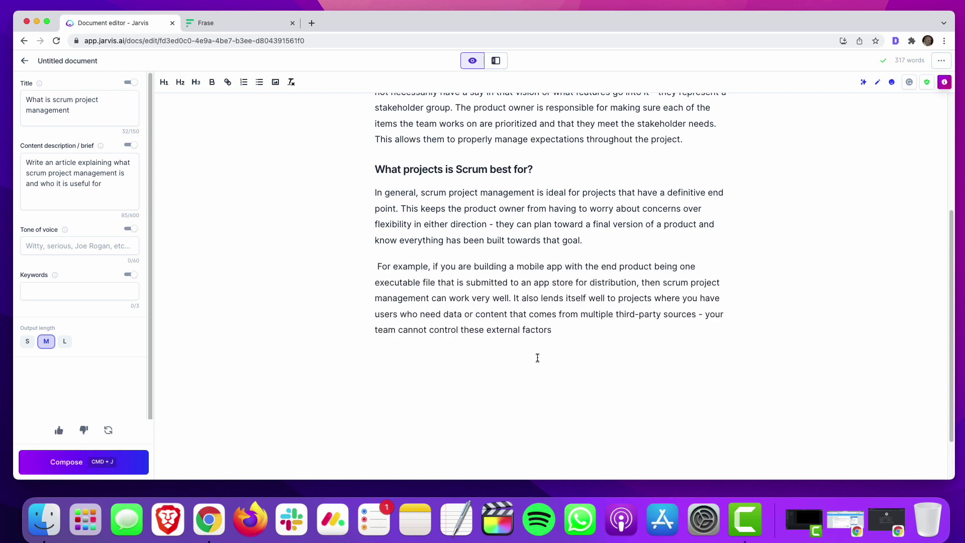
left_click(376, 265)
key("BackSpace")
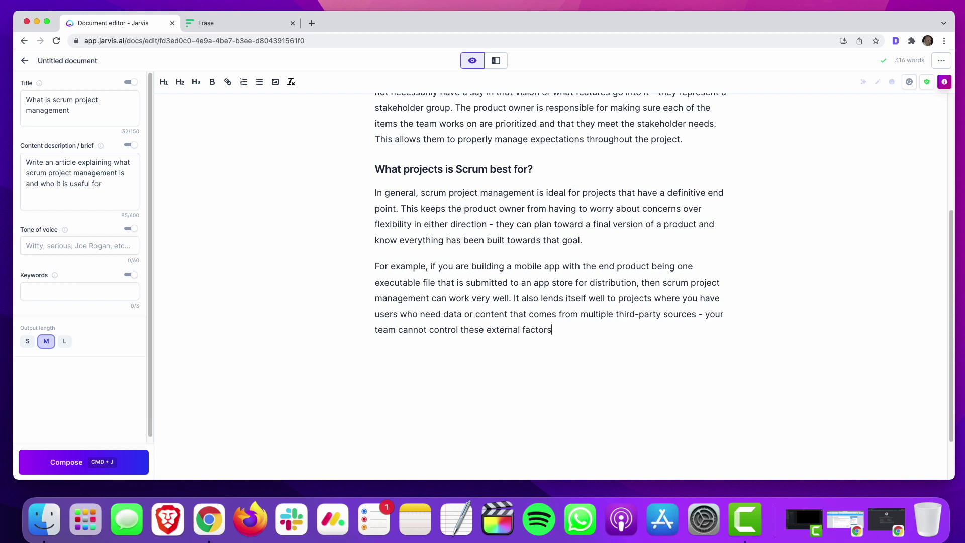
Generate the rest of the unfinished mobile app paragraph and delete the generated text from "What Is Scrum?" onward
key("Return")
key("super+j")
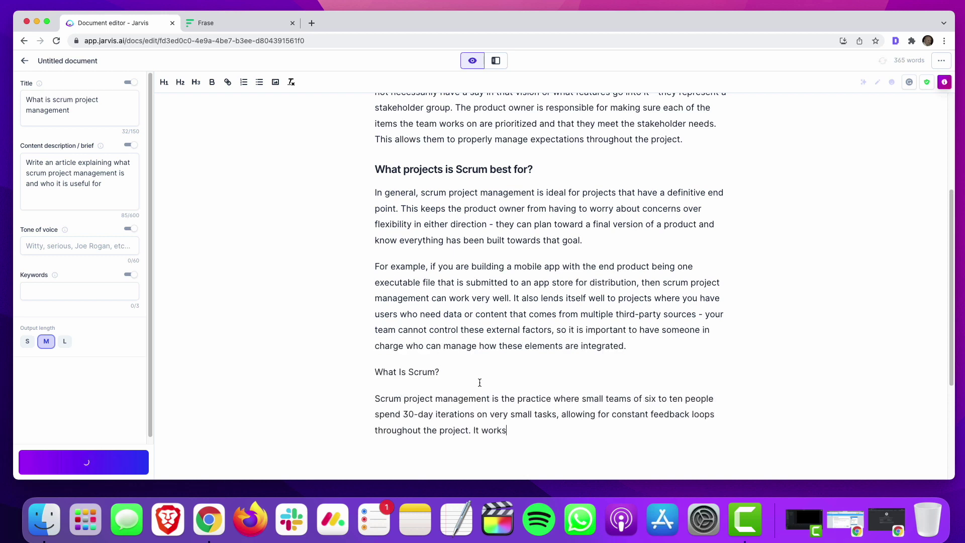
left_click_drag(373, 344, 747, 420)
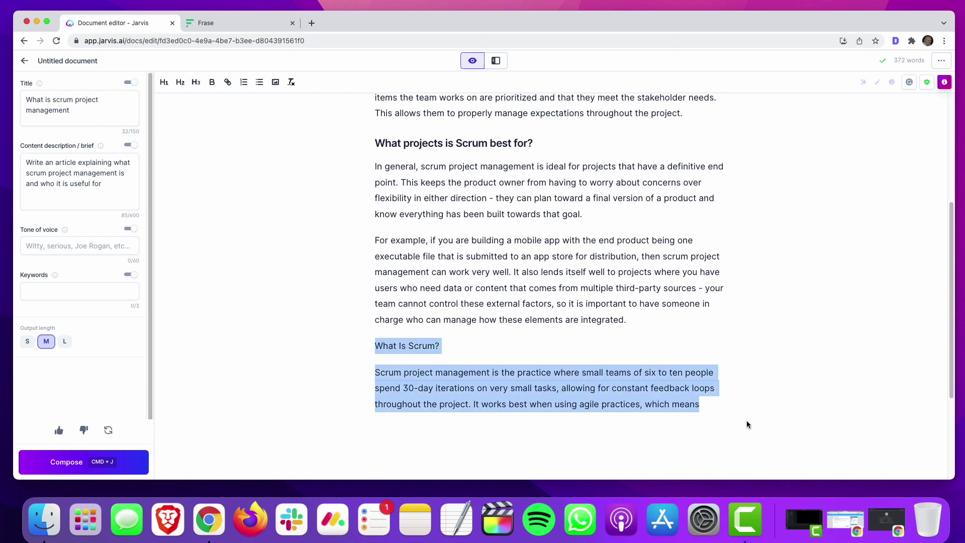
key("BackSpace")
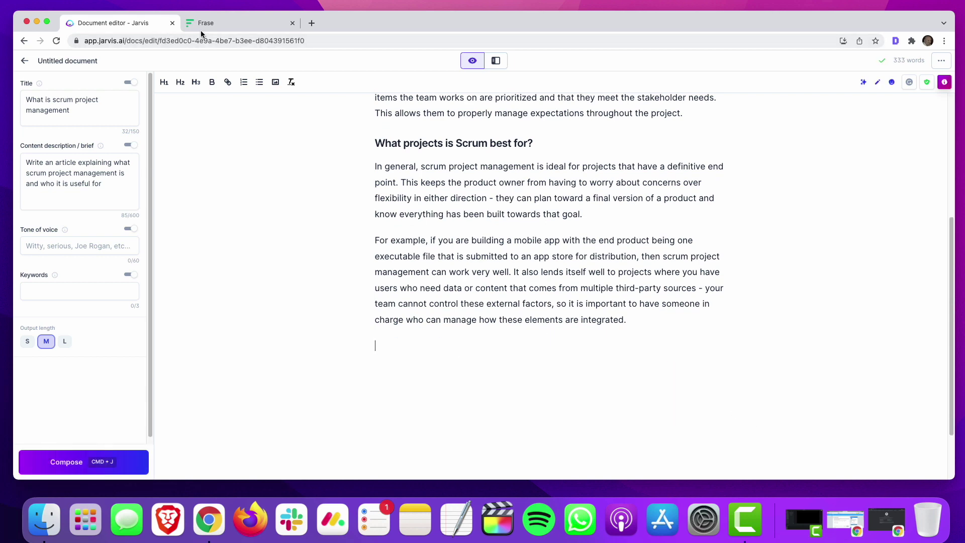
Copy the question "What are the advantages of Scrum" from the Frase brief into Jarvis, above the "What projects is Scrum best for?" heading
left_click(203, 26)
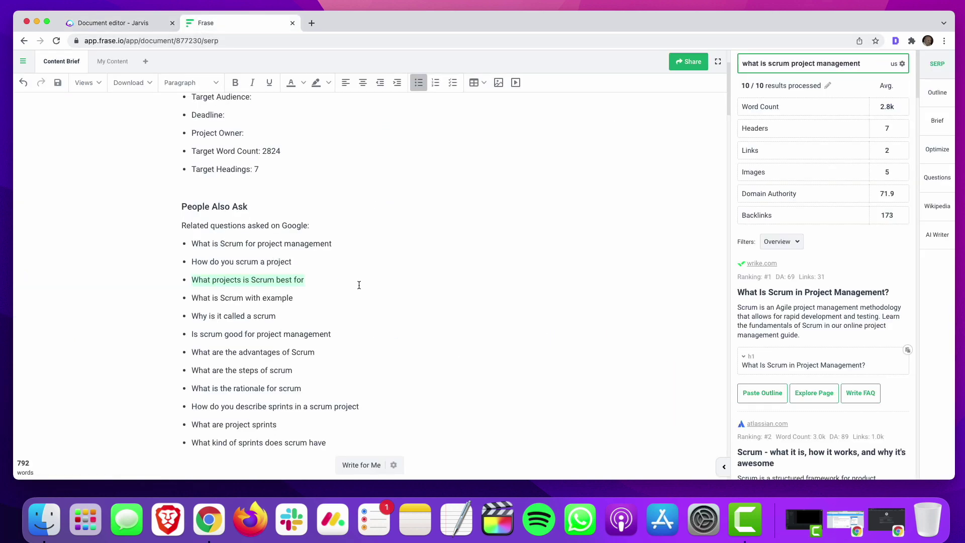
scroll(360, 283, "down", 2)
scroll(359, 285, "down", 3)
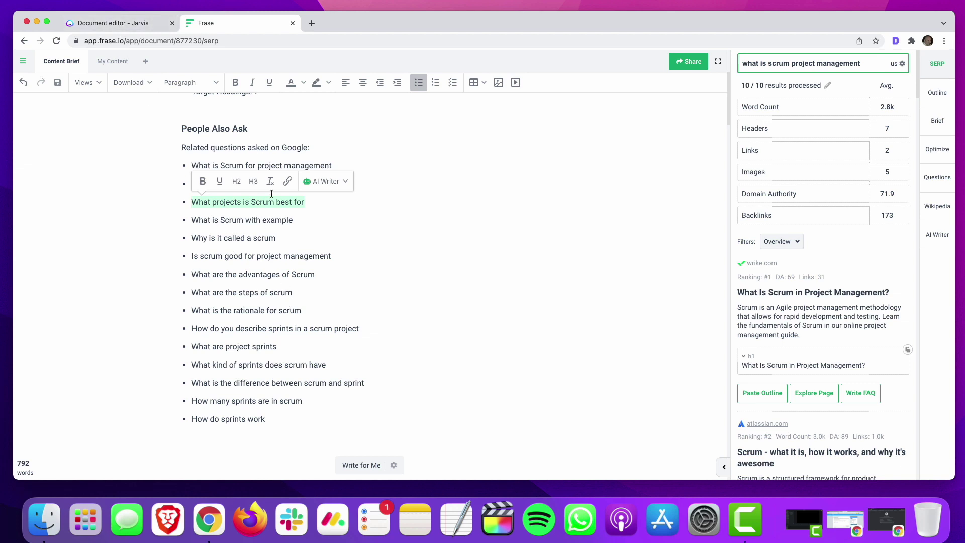
left_click_drag(193, 274, 317, 274)
key("super+c")
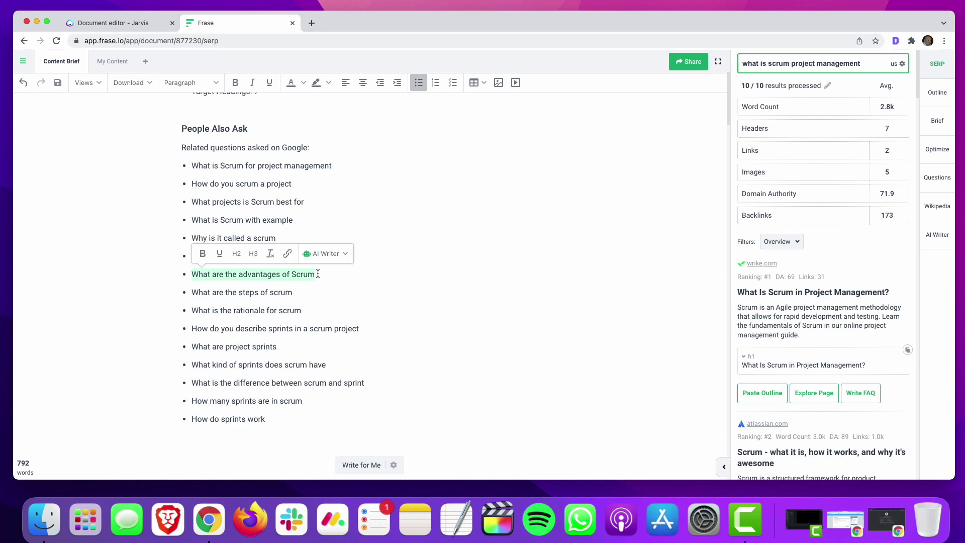
left_click(121, 23)
scroll(473, 289, "up", 3)
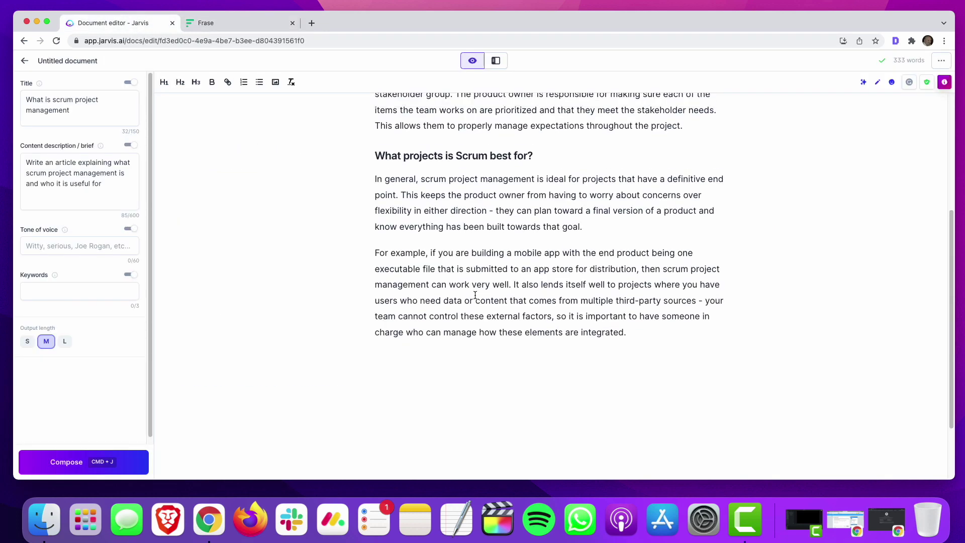
key("super+z")
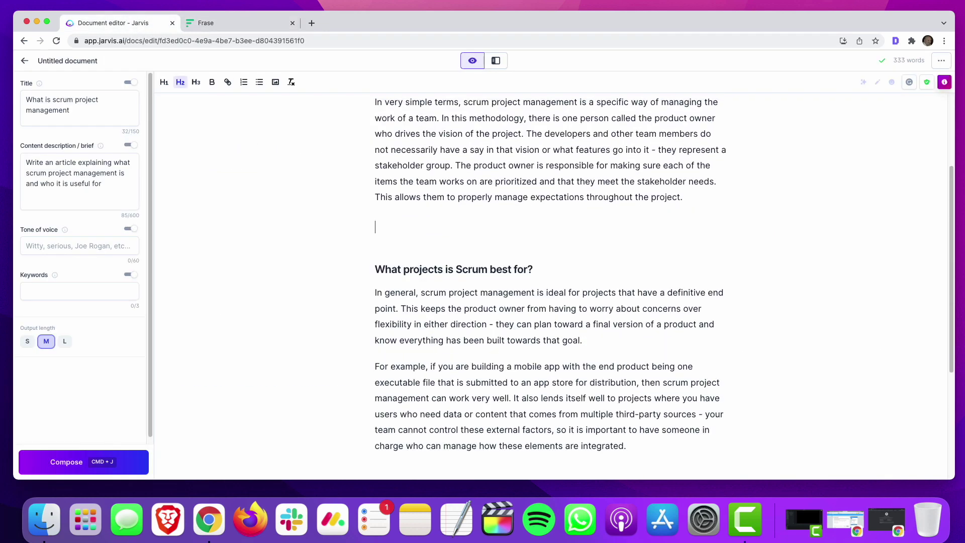
key("super+v")
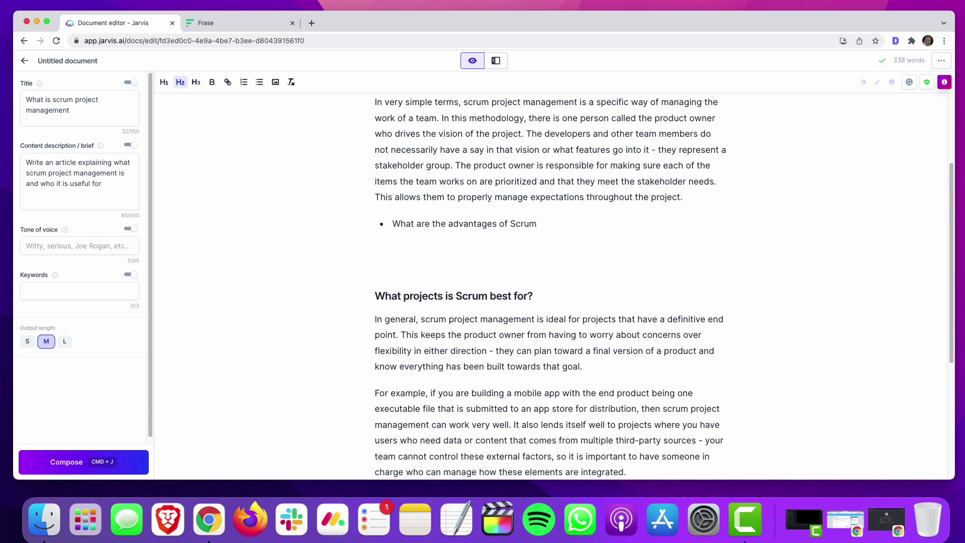
Remove the bullet from the advantages question and format it as a level 2 heading ending with a question mark
left_click(393, 224)
key("BackSpace")
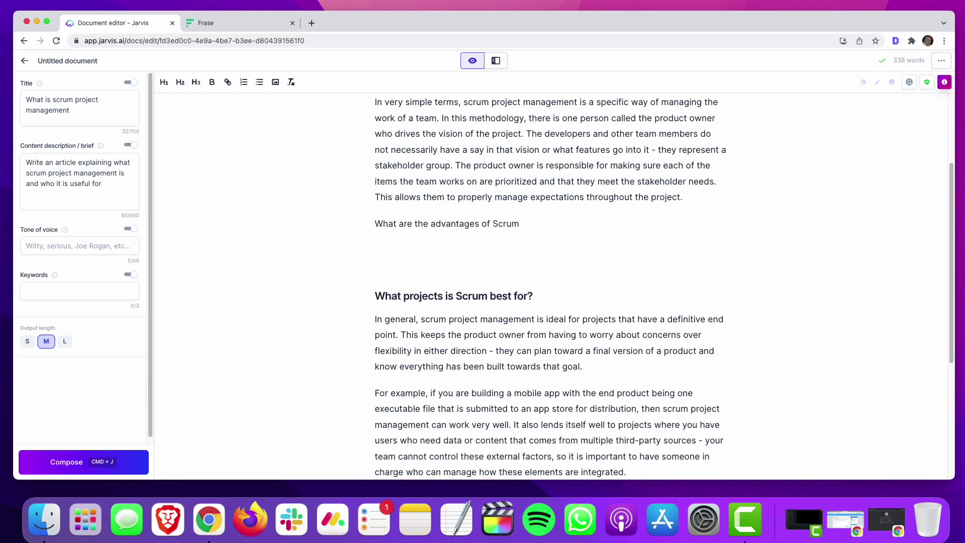
left_click(520, 224)
left_click(181, 85)
Generate section text below "What are the advantages of Scrum?" and change it from heading style to normal text
key("Down")
key("super+j")
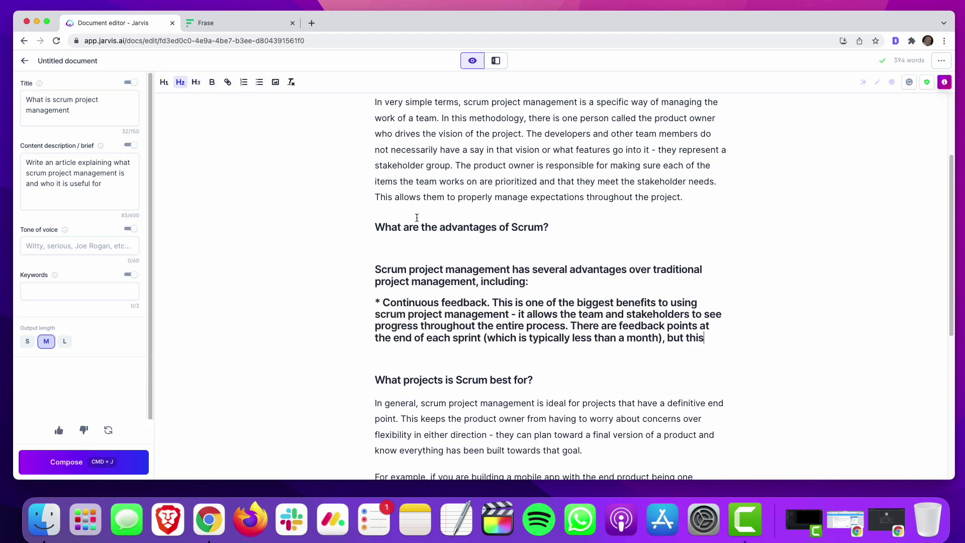
left_click_drag(718, 342, 323, 250)
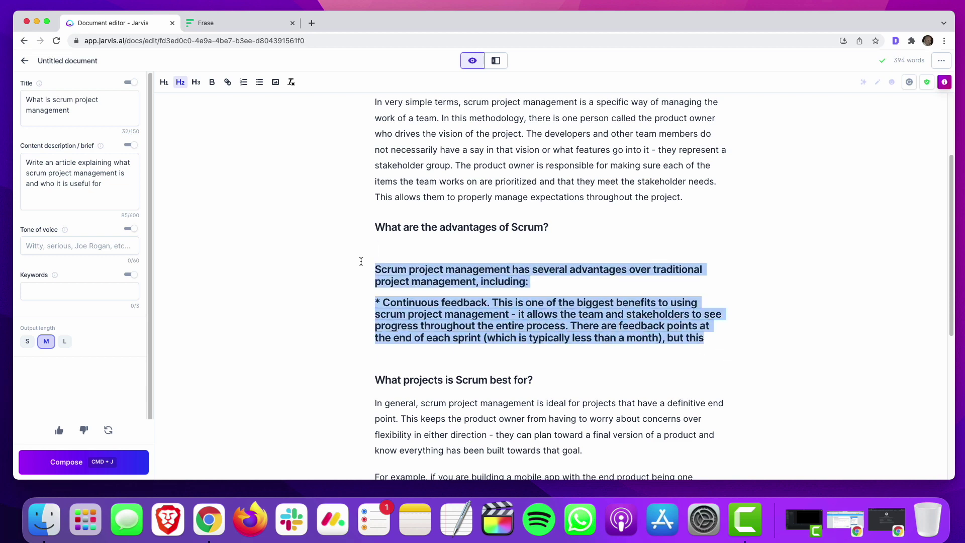
left_click(180, 82)
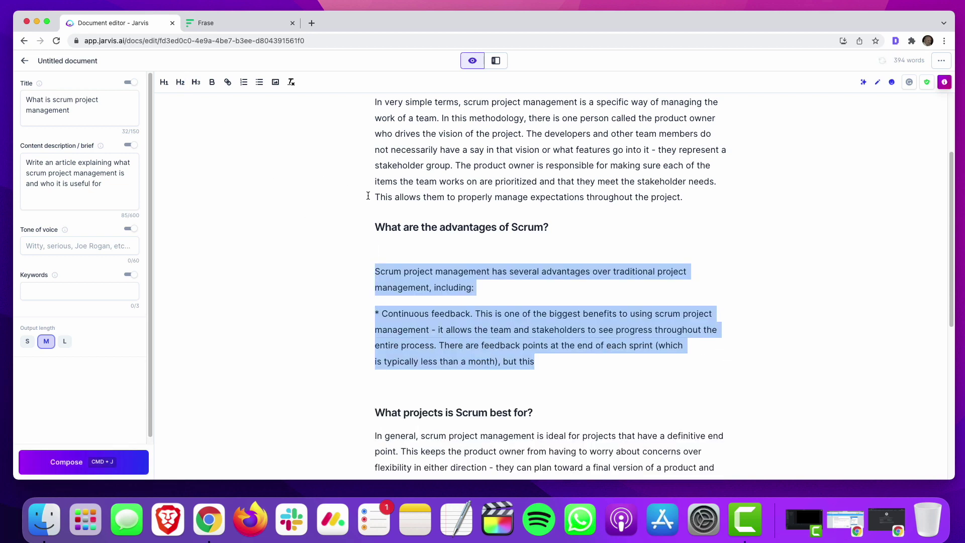
Generate a continuation of the "Continuous feedback" paragraph from the words "but this"
left_click(430, 257)
scroll(581, 384, "down", 1)
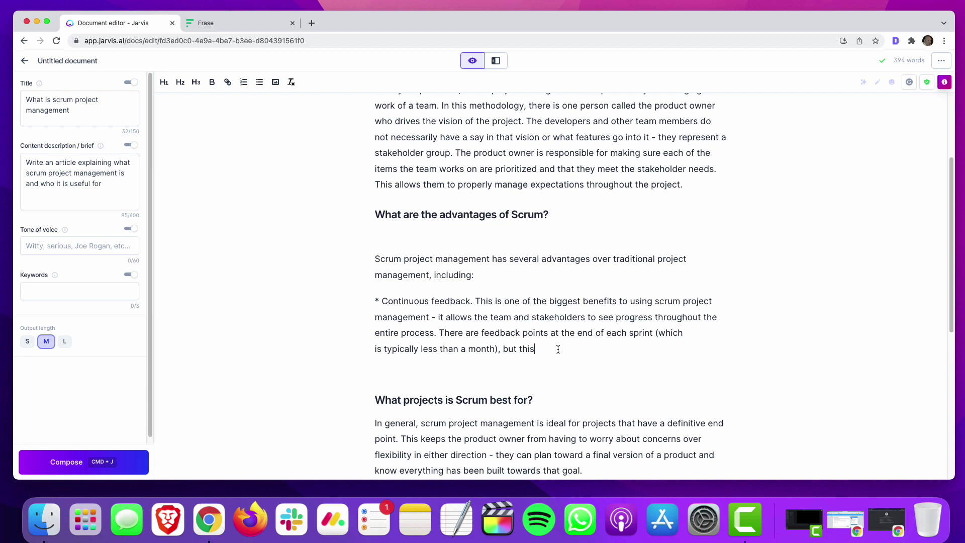
key("super+j")
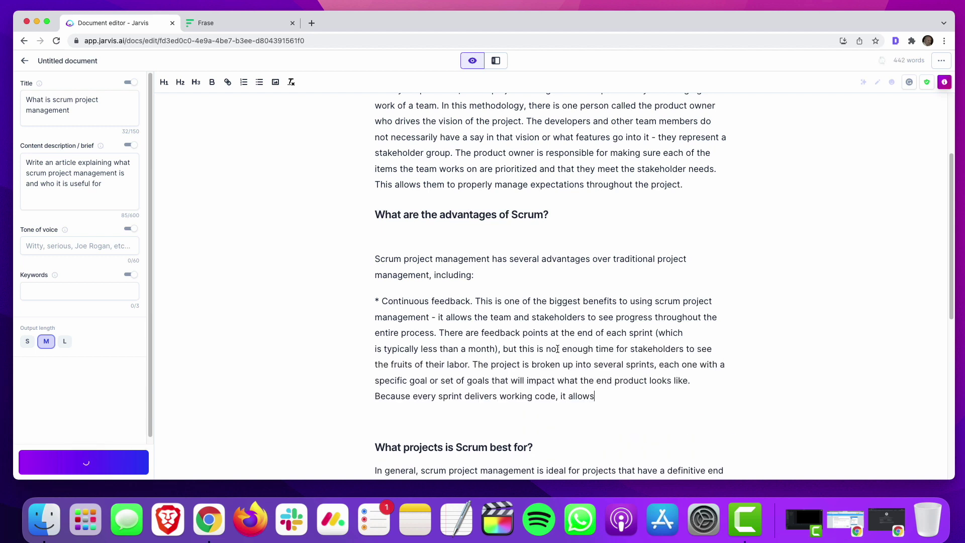
scroll(476, 295, "down", 2)
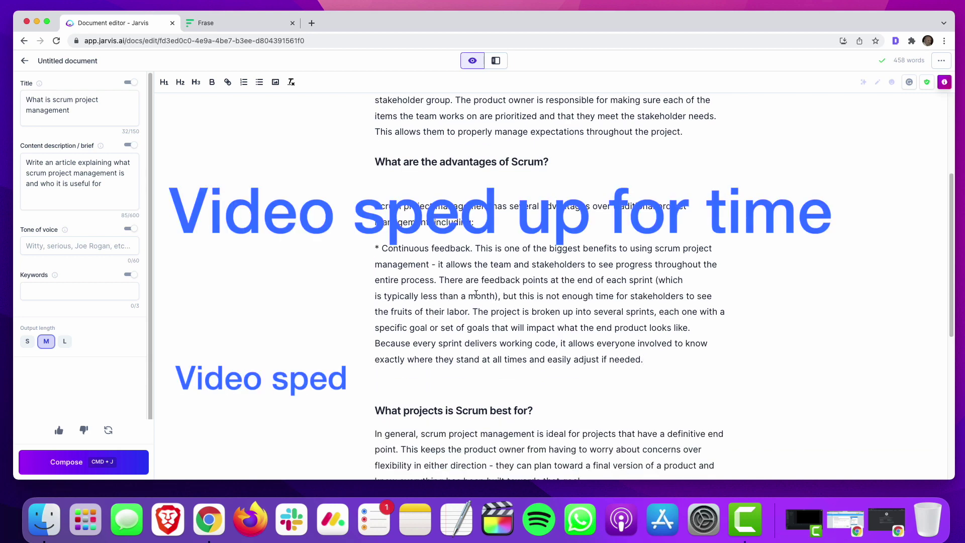
Split the "Continuous feedback" text before "The project is broken up", generate a continuation and join the stray line starting "product owner" to its sentence
key("Return")
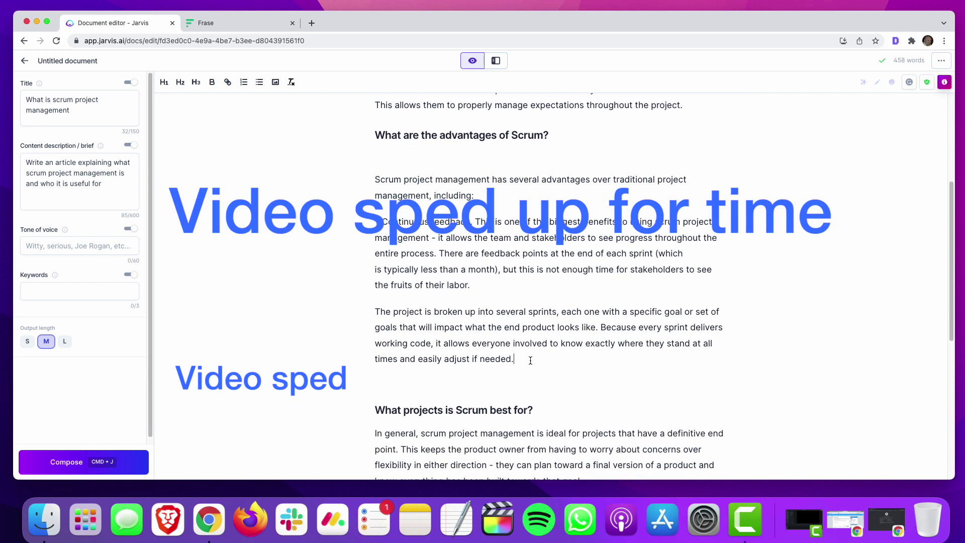
key("super+j")
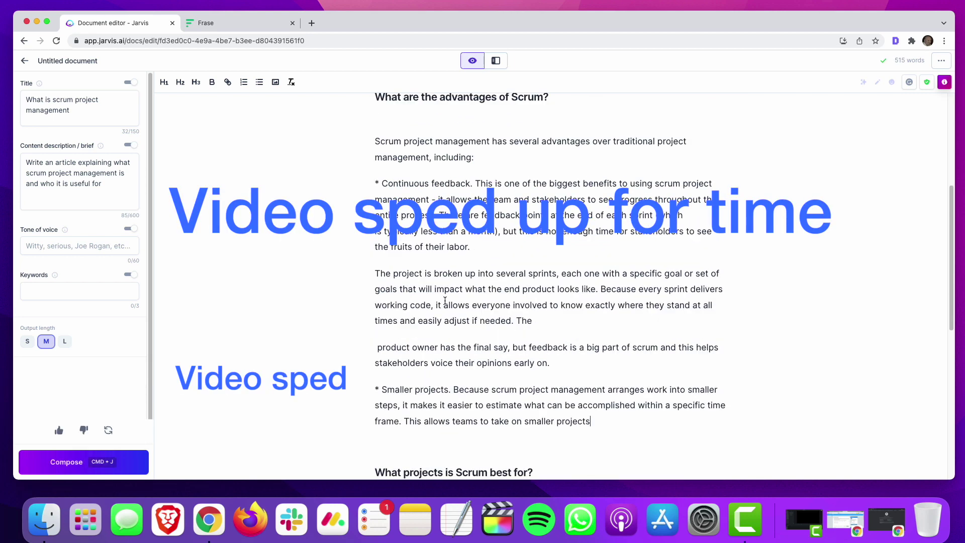
left_click(378, 348)
key("BackSpace")
Generate further advantages text continuing from "This allows teams to take on smaller projects"
scroll(477, 368, "down", 1)
left_click(611, 371)
key("super+j")
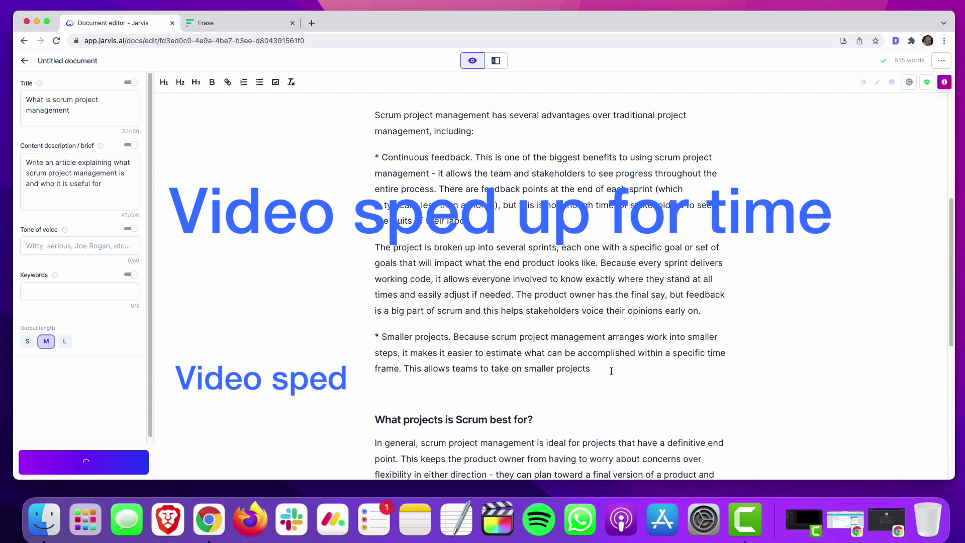
scroll(613, 362, "down", 4)
key("super+j")
Delete the generated "Who Should Adopt Scrum Project Management?" text and the blank space above the "What projects is Scrum best for?" heading
scroll(615, 359, "down", 5)
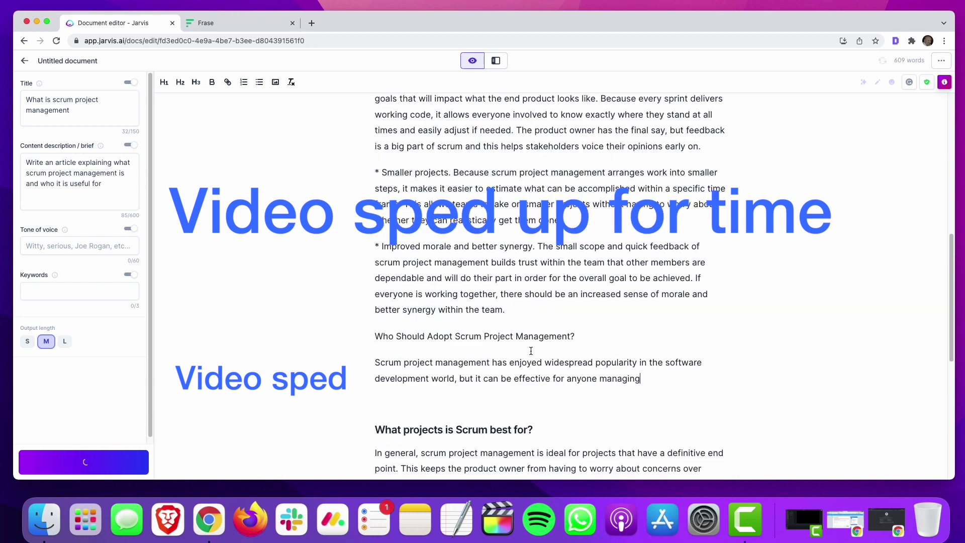
left_click_drag(531, 350, 375, 276)
key("BackSpace")
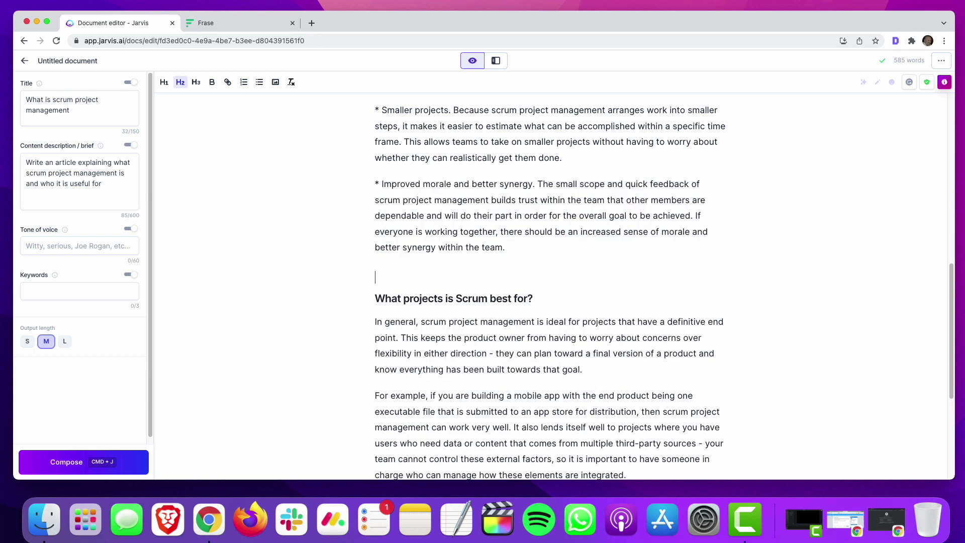
key("BackSpace")
Copy the question "What are the steps of scrum" from the Frase brief to the end of the Jarvis document
left_click(247, 25)
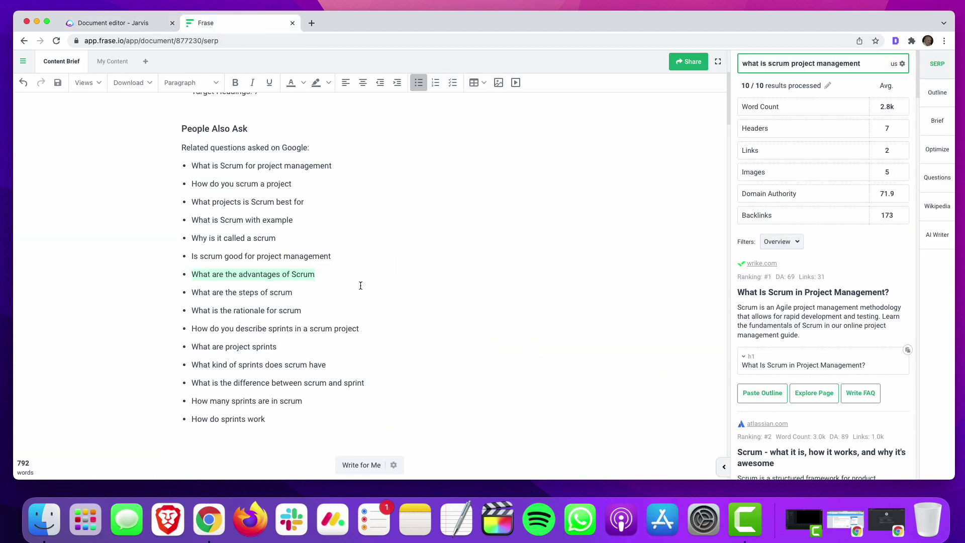
scroll(355, 292, "down", 2)
scroll(349, 300, "down", 1)
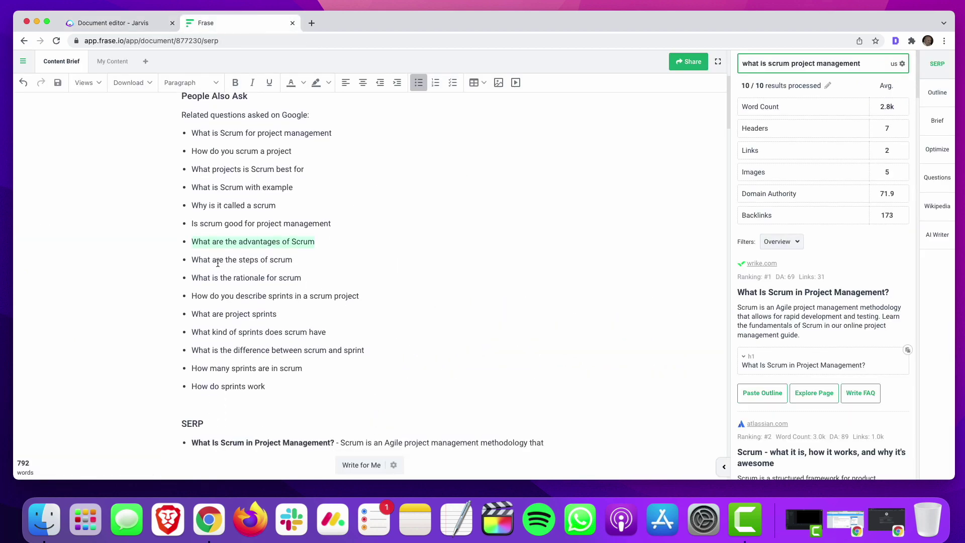
triple_click(302, 261)
key("super+c")
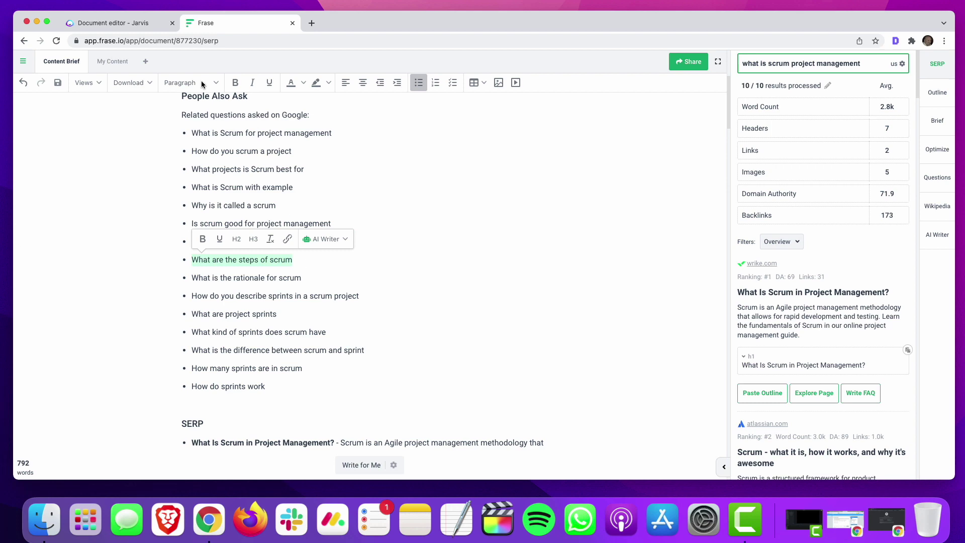
left_click(119, 24)
scroll(558, 339, "down", 5)
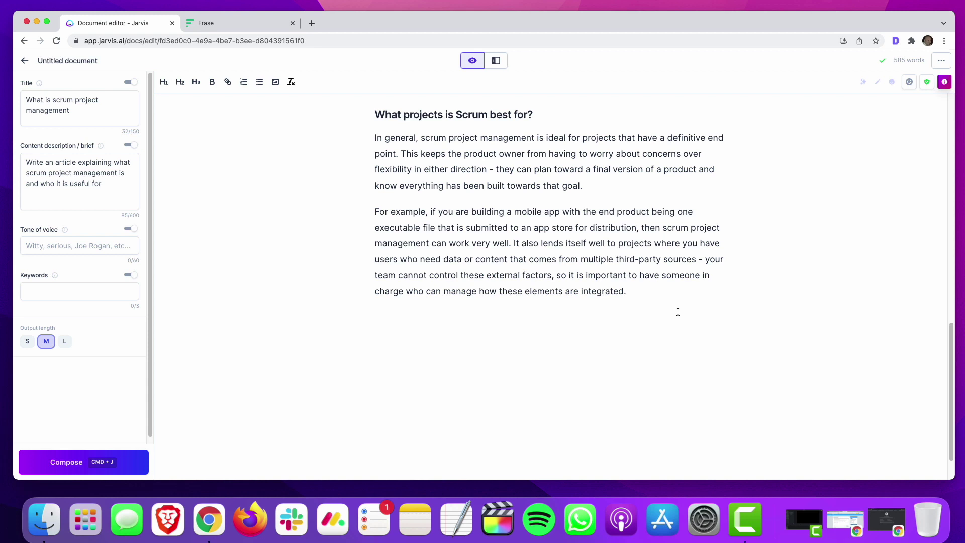
key("super+v")
Remove the bullet from the steps question, end it with a question mark and format it as a level 2 heading
key("Up")
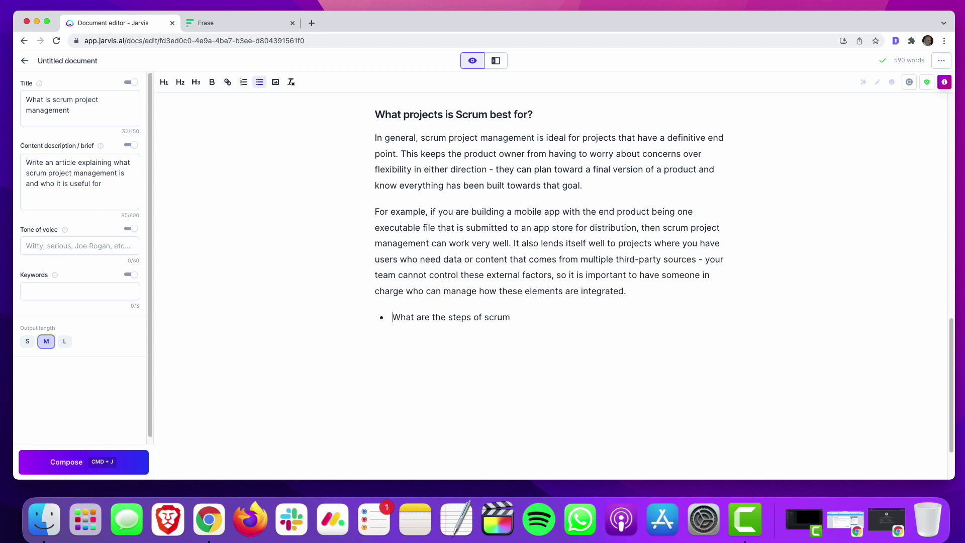
key("BackSpace")
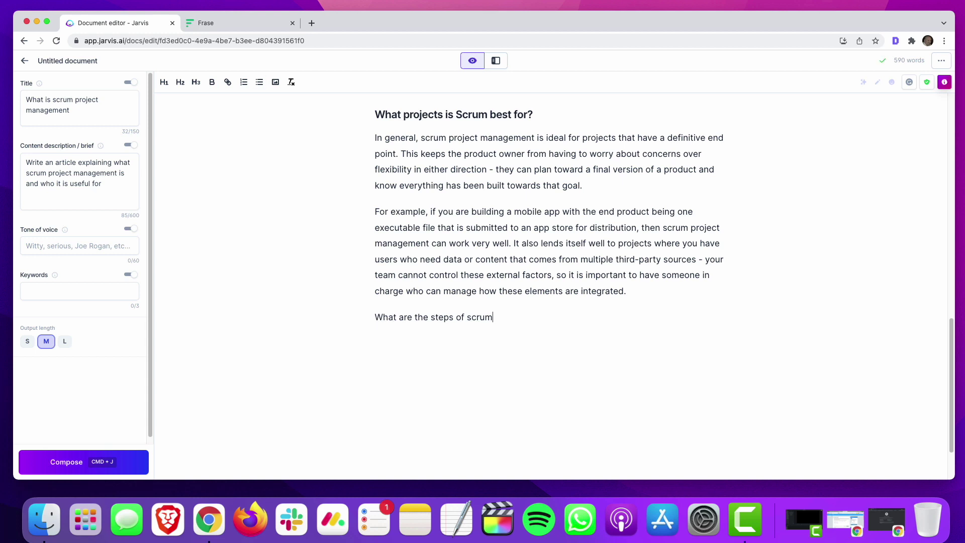
type("?")
key("Return")
left_click(180, 82)
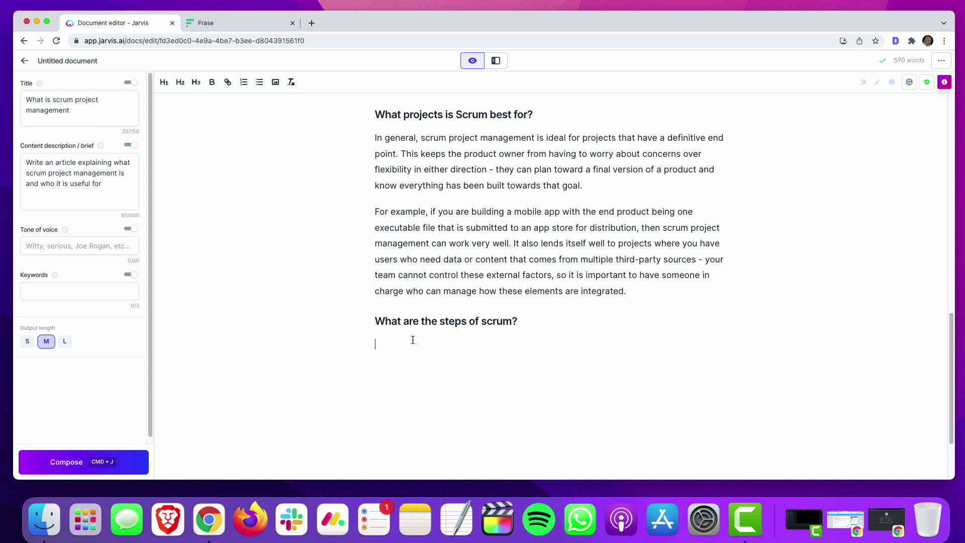
Generate the section text below "What are the steps of scrum?", continuing it through the retrospective meeting paragraph
key("super+j")
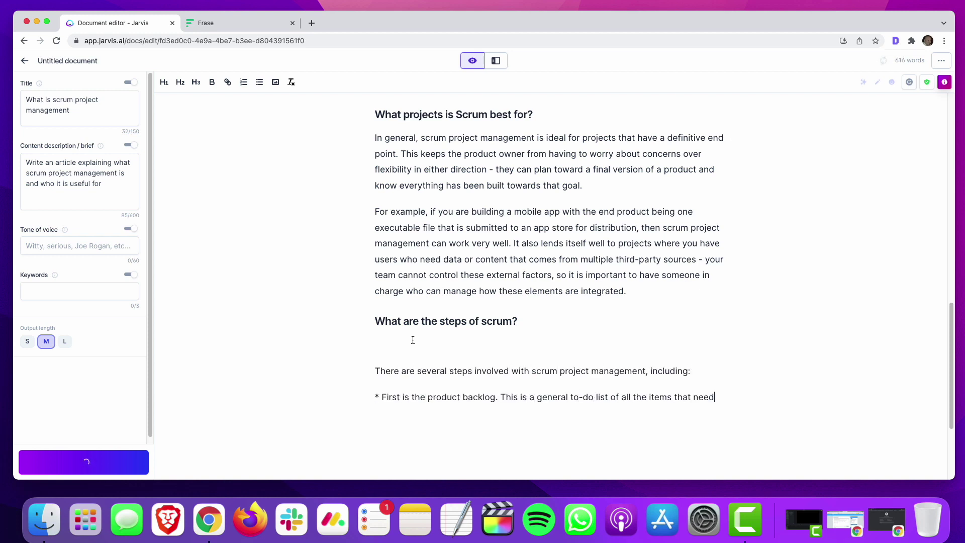
scroll(397, 346, "down", 5)
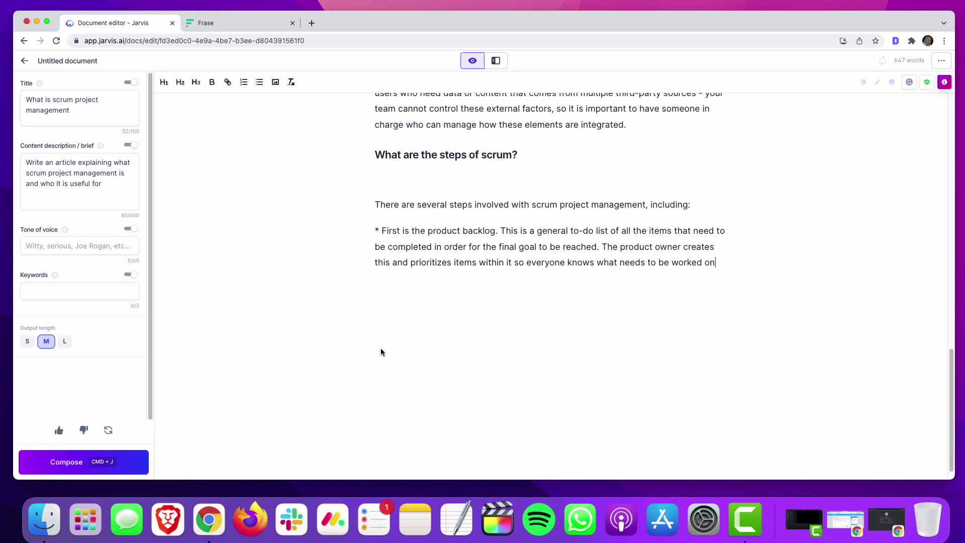
key("super+j")
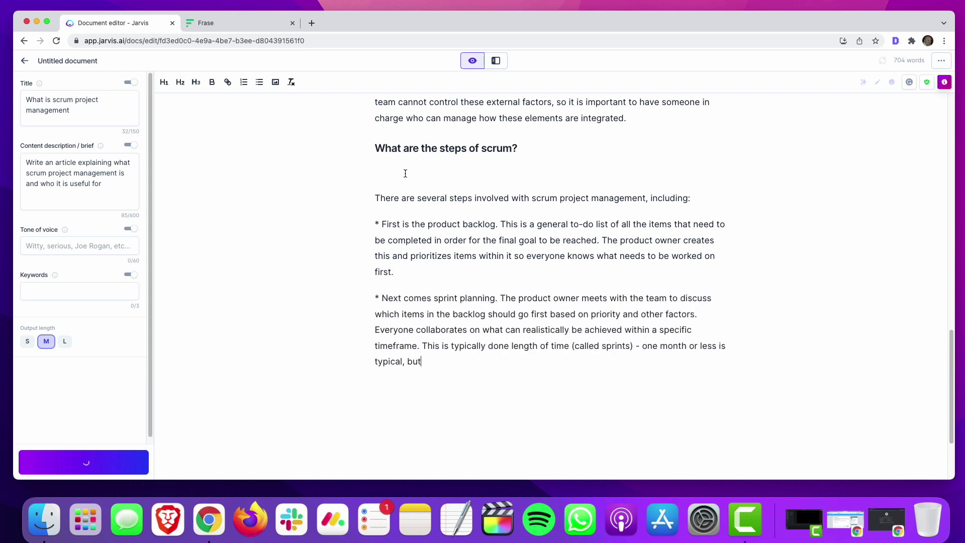
key("super+j")
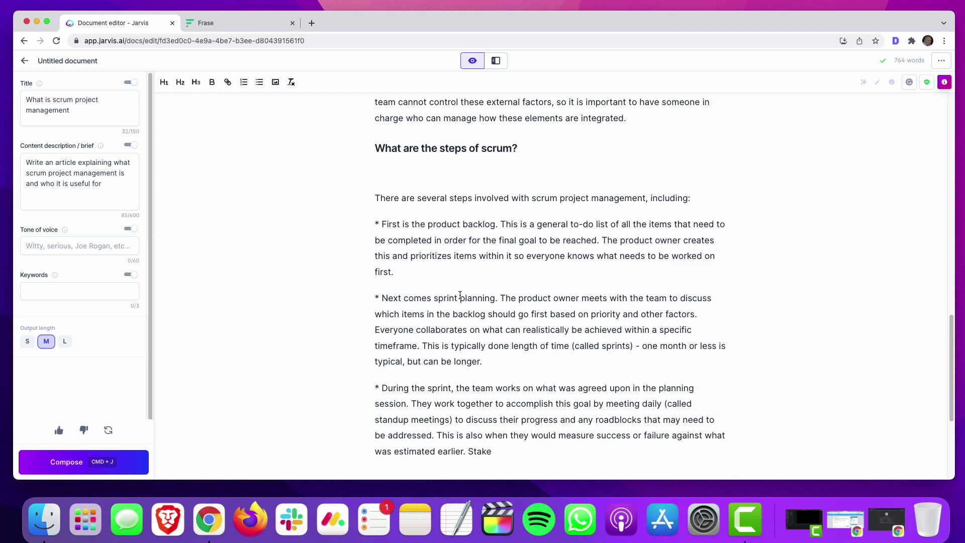
scroll(461, 295, "down", 1)
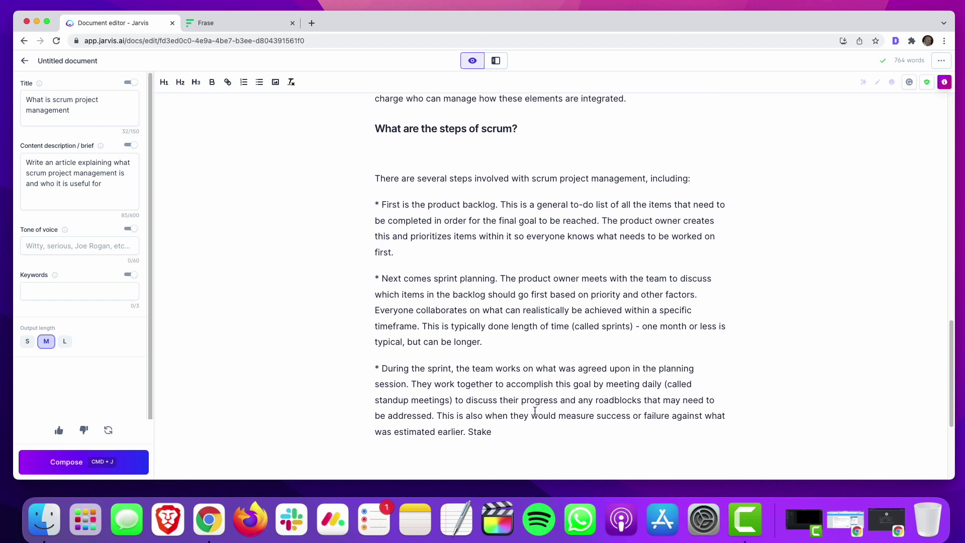
key("super+j")
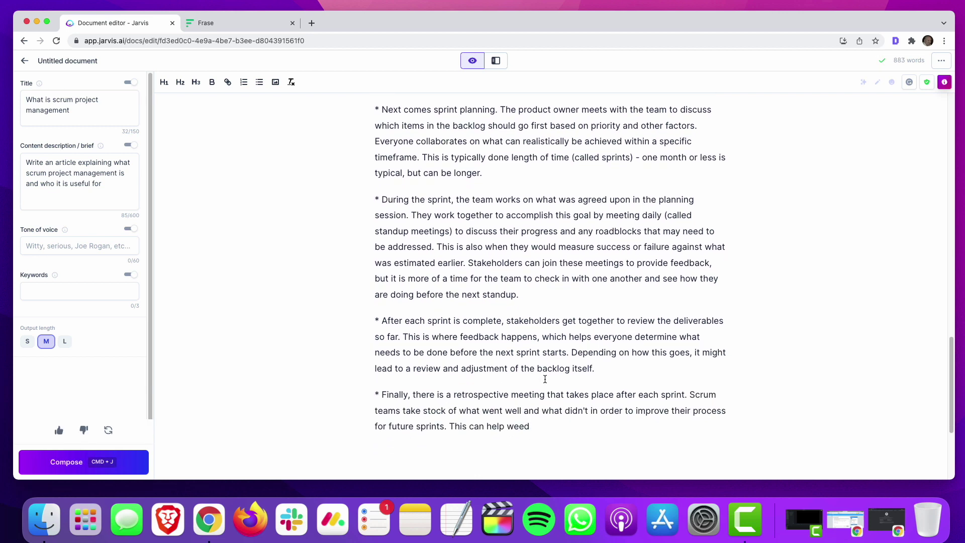
key("super+j")
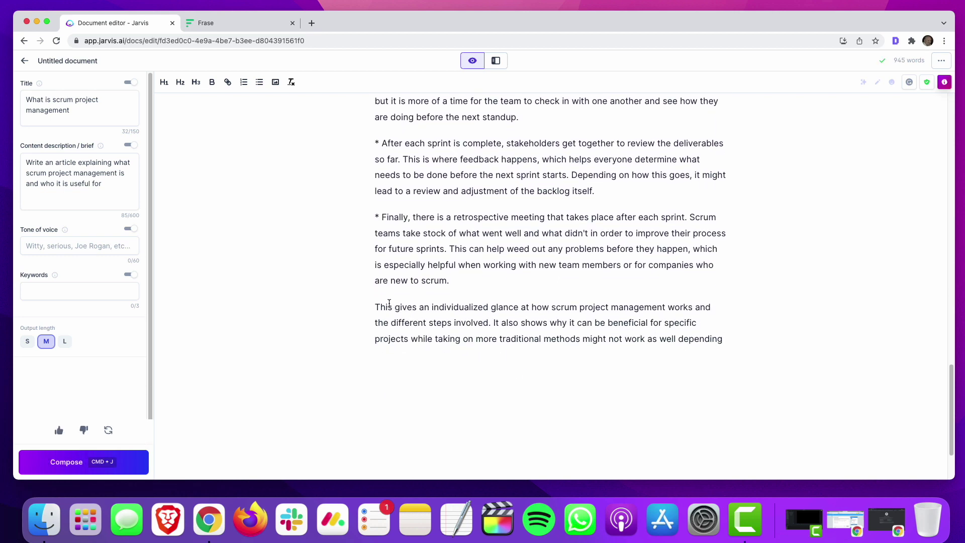
Delete the closing paragraph starting "This gives an individualized glance" and the blank line below the "What are the steps of scrum?" heading
left_click_drag(376, 303, 778, 352)
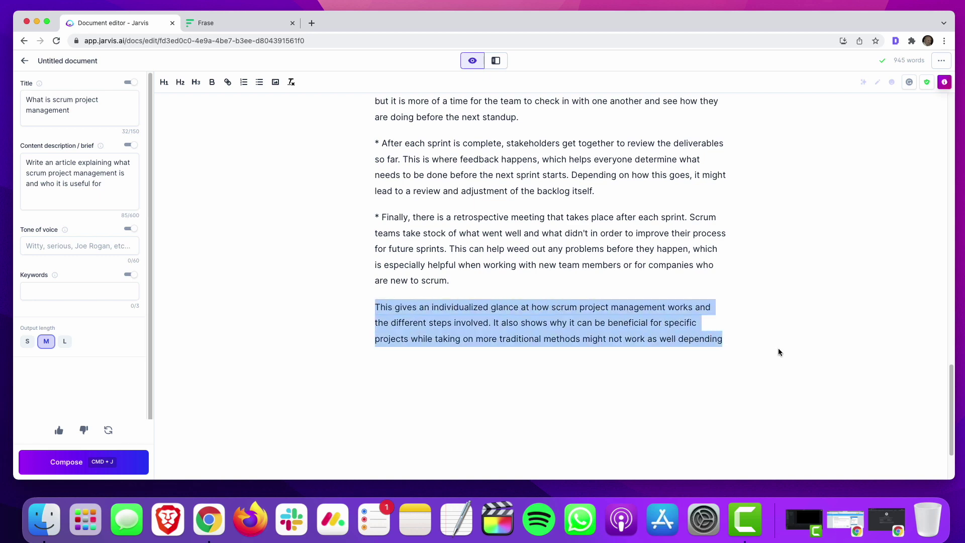
key("BackSpace")
scroll(395, 324, "up", 10)
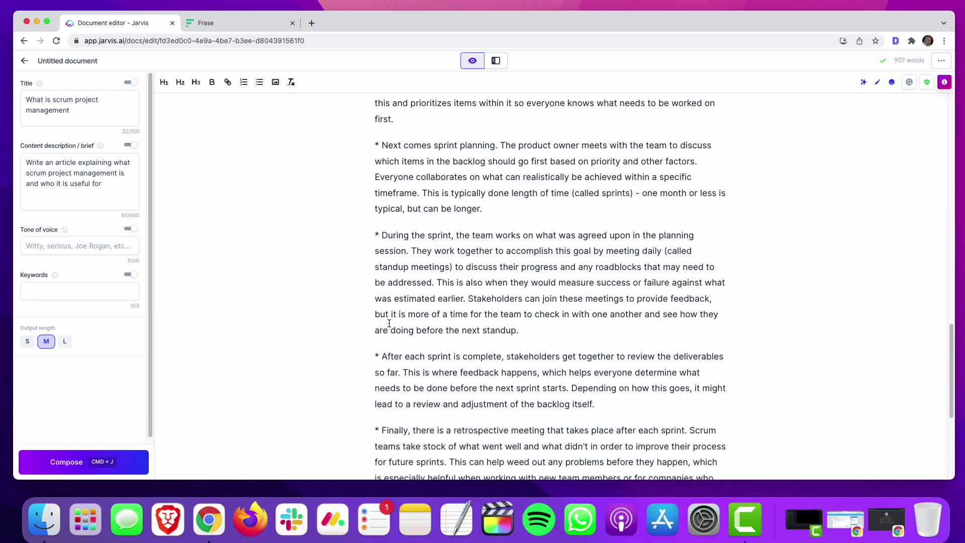
left_click(383, 268)
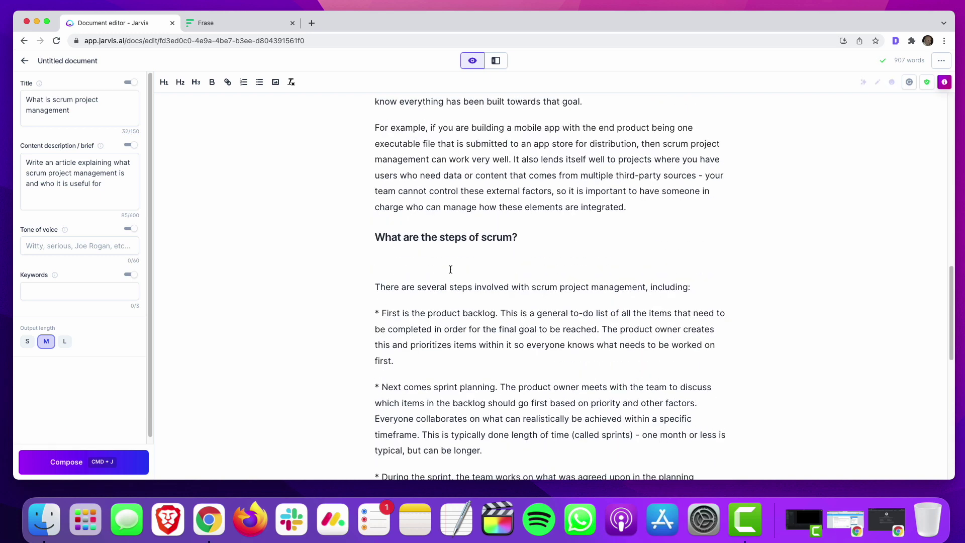
key("Delete")
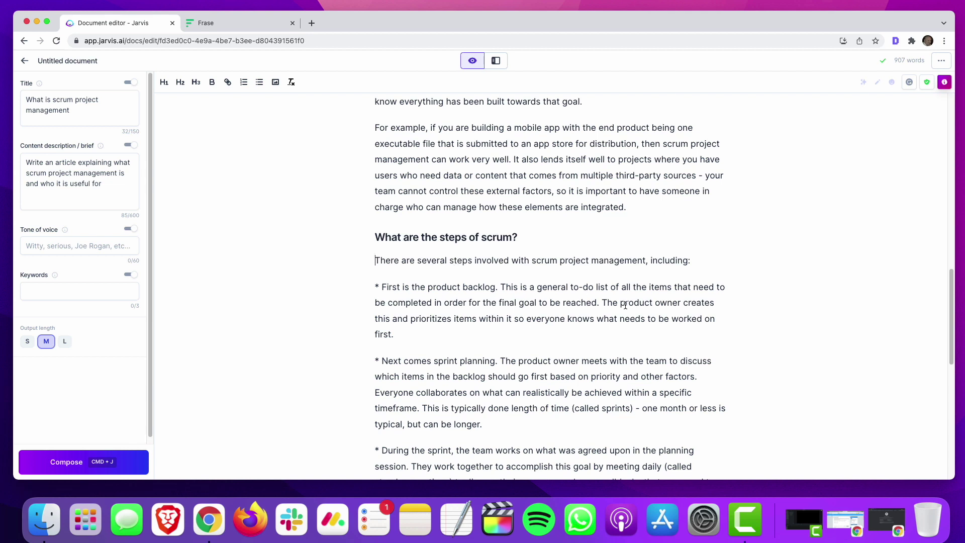
Remove the asterisk before "First is the product backlog." and split that sentence off as a level 3 heading
scroll(592, 305, "down", 4)
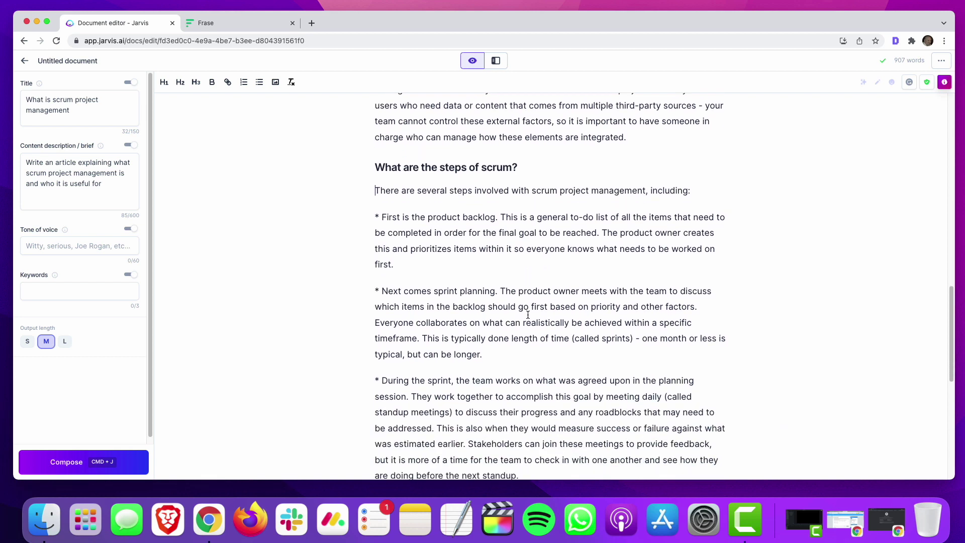
scroll(528, 316, "down", 1)
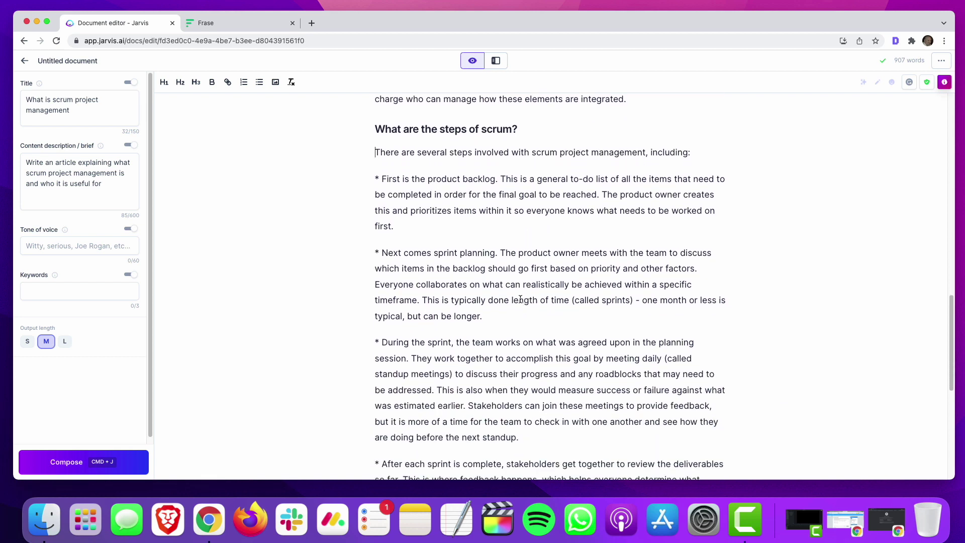
left_click_drag(502, 178, 360, 177)
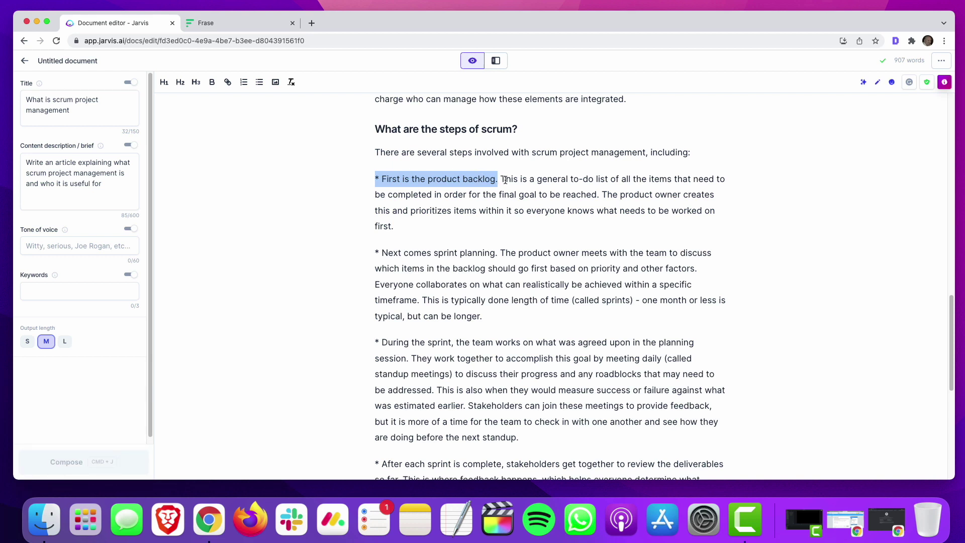
left_click(382, 179)
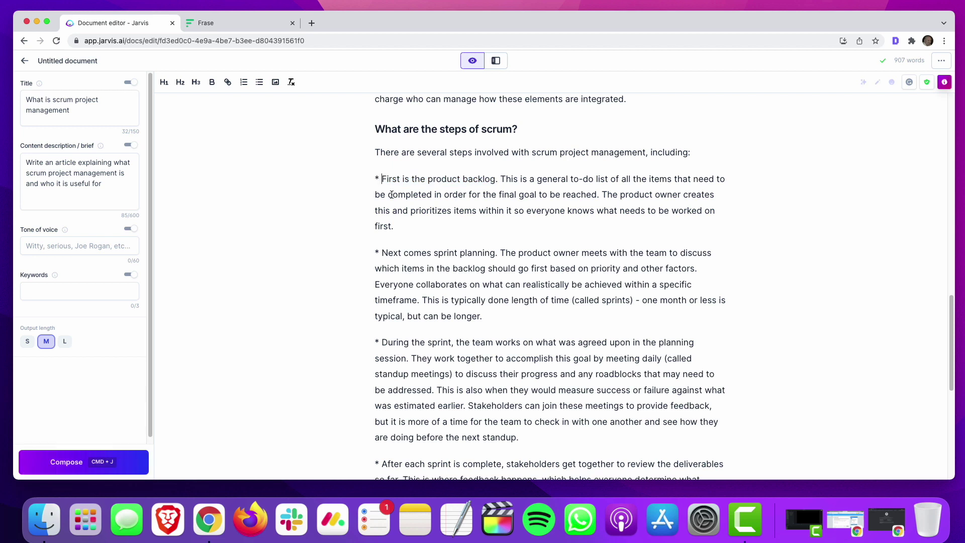
key("BackSpace")
key("BackSpace")
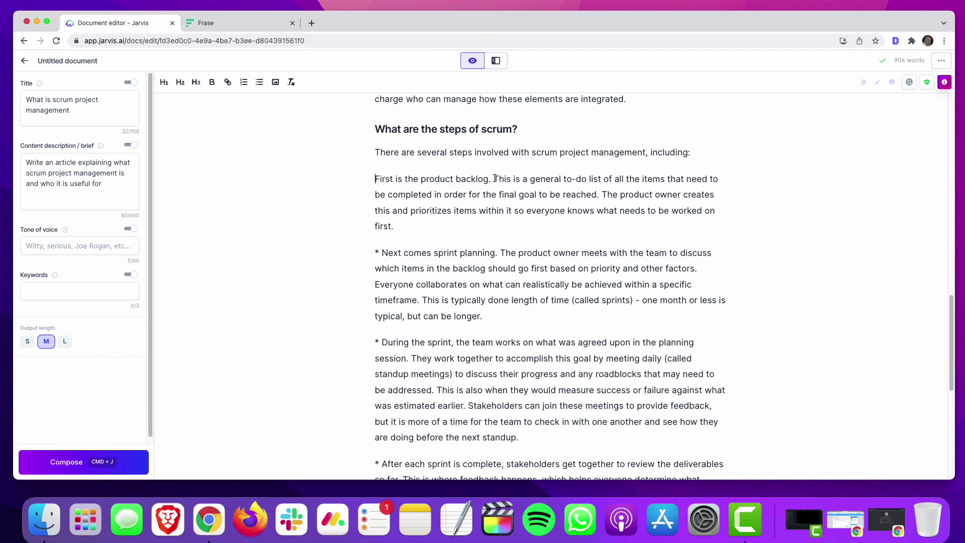
left_click(493, 180)
key("Return")
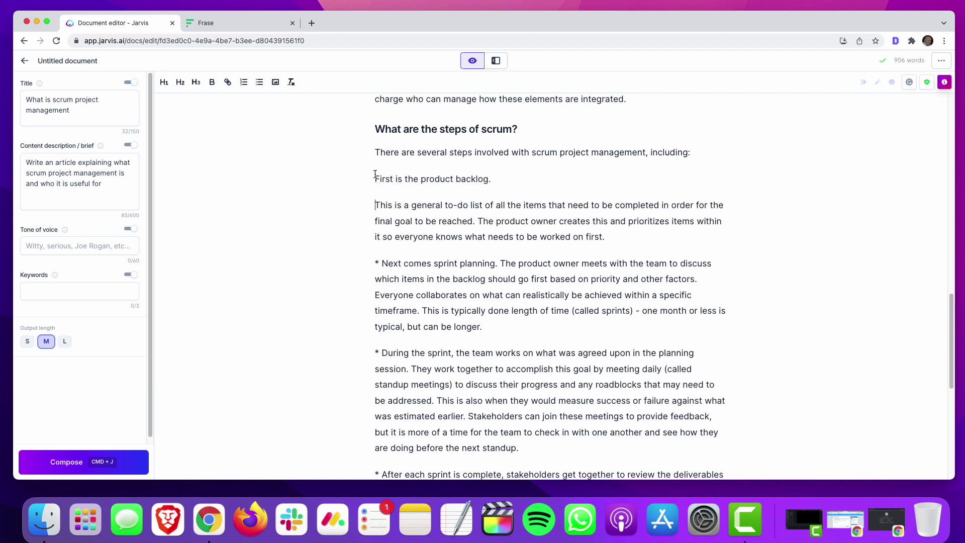
left_click(196, 82)
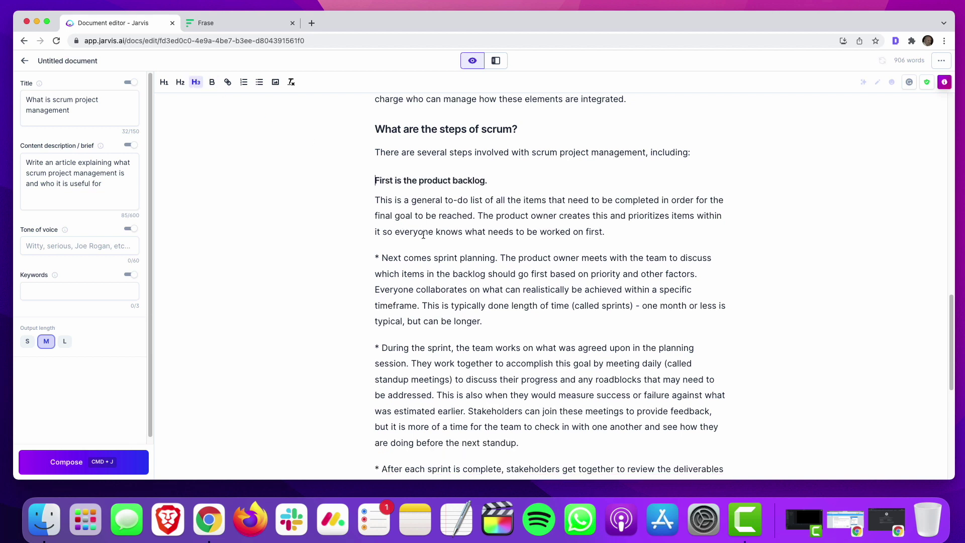
Remove the asterisk before "Next comes sprint planning." and split that sentence off as a level 3 heading
left_click(384, 257)
key("BackSpace")
key("BackSpace")
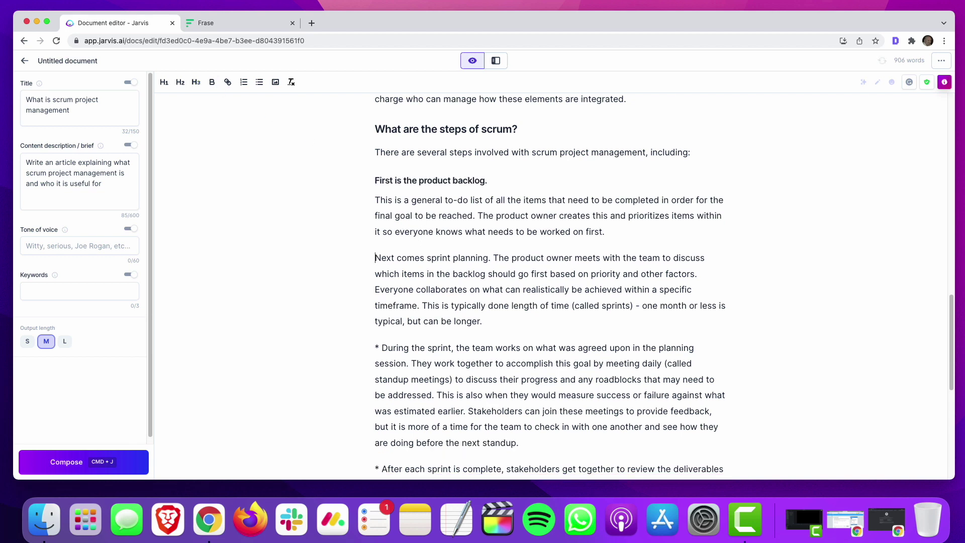
key("Return")
key("BackSpace")
left_click(495, 257)
key("Return")
left_click(196, 82)
Remove the asterisk from the "During the sprint" paragraph and add the level 3 heading "The sprint." above it
scroll(352, 251, "down", 1)
left_click(383, 327)
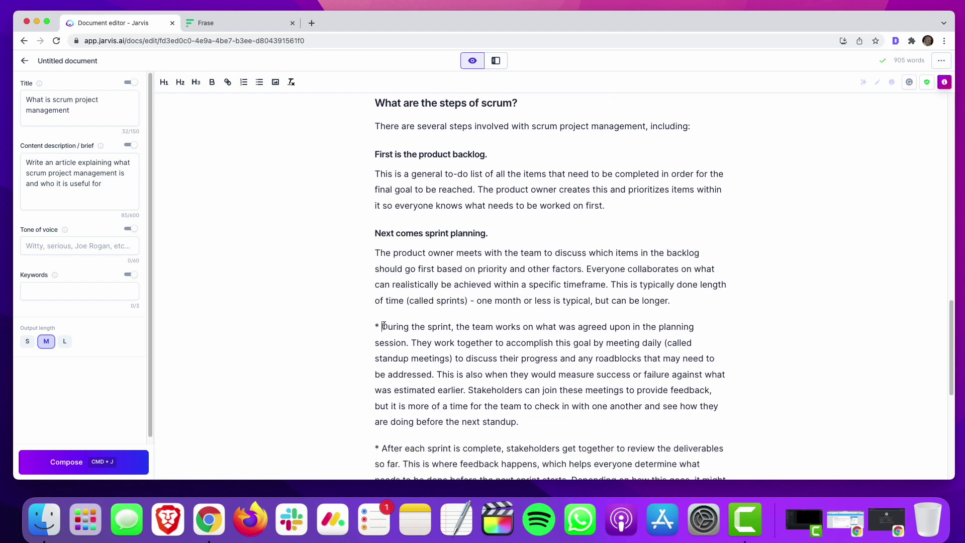
key("BackSpace")
key("BackSpace")
scroll(452, 325, "down", 2)
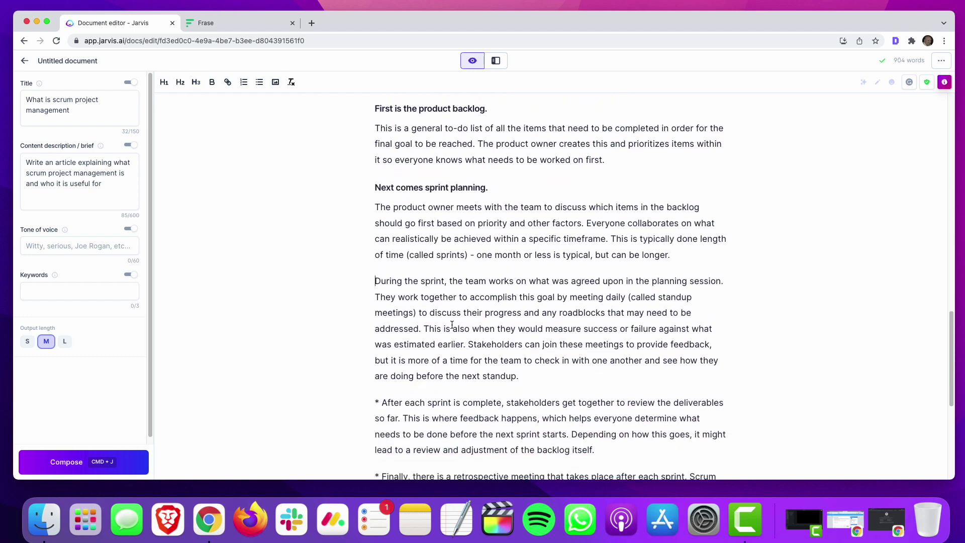
key("Return")
key("Up")
type("The sprint")
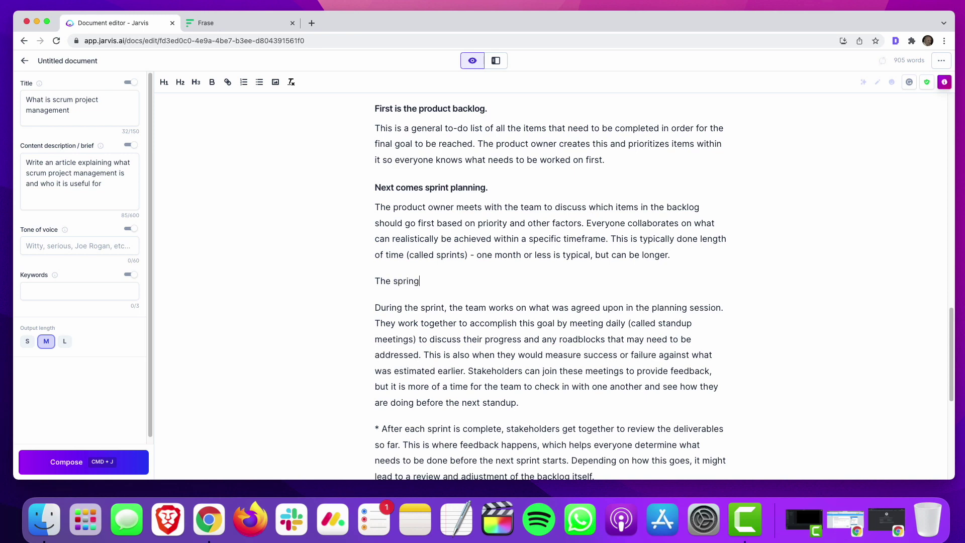
type(".")
key("super+alt+3")
scroll(441, 250, "down", 5)
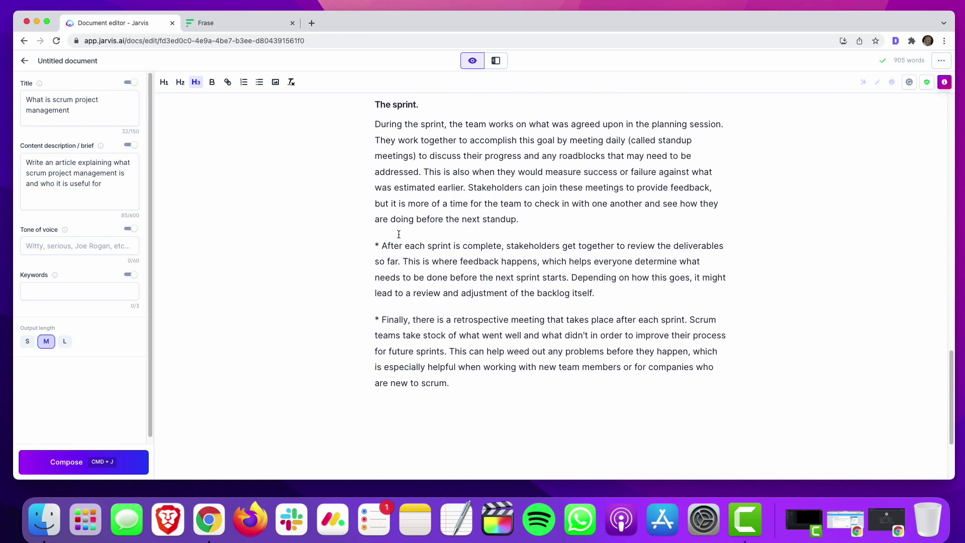
Delete the paragraph starting "After each sprint is complete" and the asterisk before "Finally, there is a retrospective meeting"
left_click(383, 246)
left_click_drag(374, 245, 607, 289)
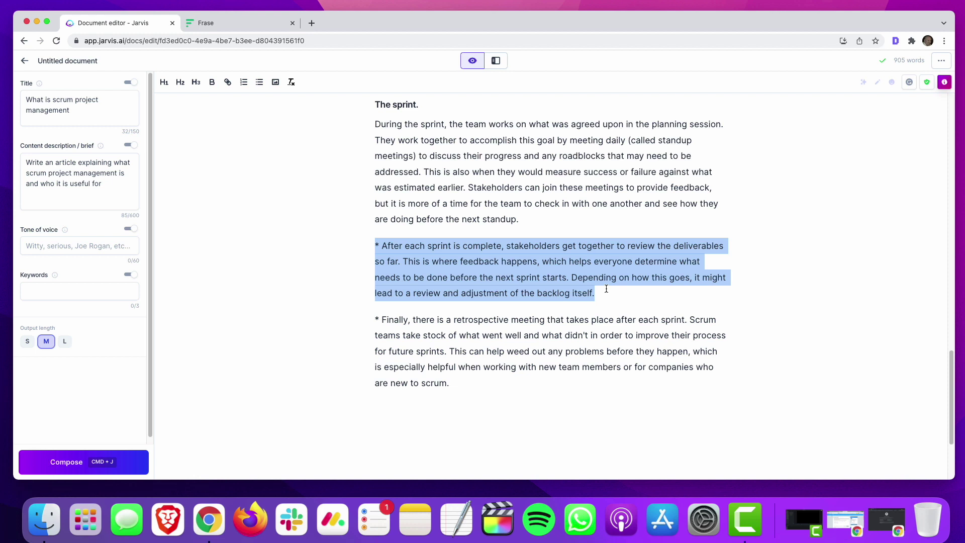
key("super+j")
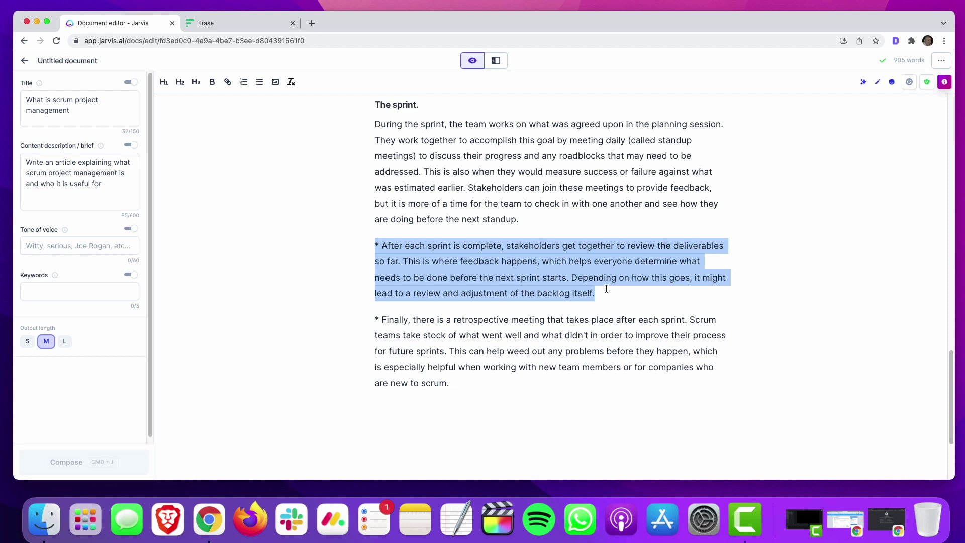
key("Delete")
key("Delete")
key("Delete")
key("Delete")
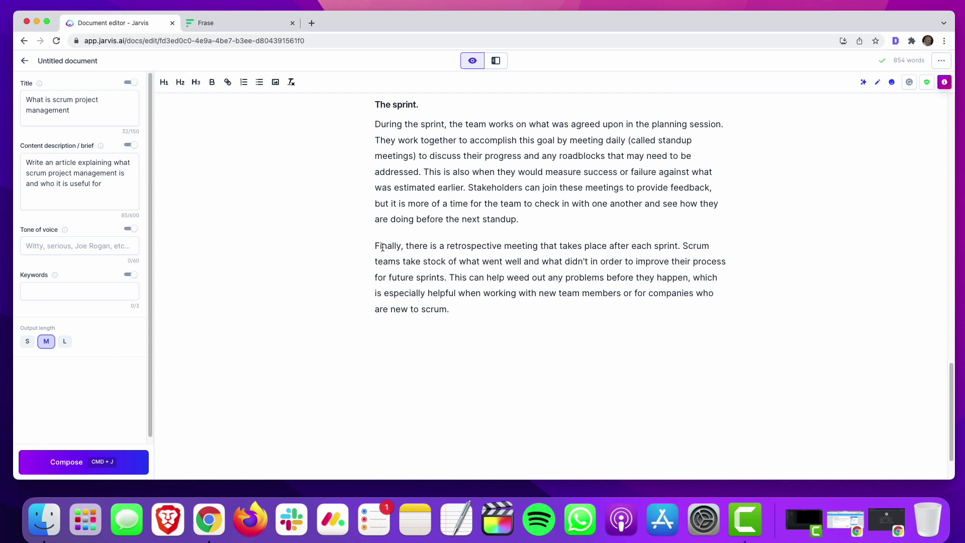
Add the level 3 heading "Retrospective meeting." above the paragraph starting "Finally"
key("Return")
key("Up")
type("Tr")
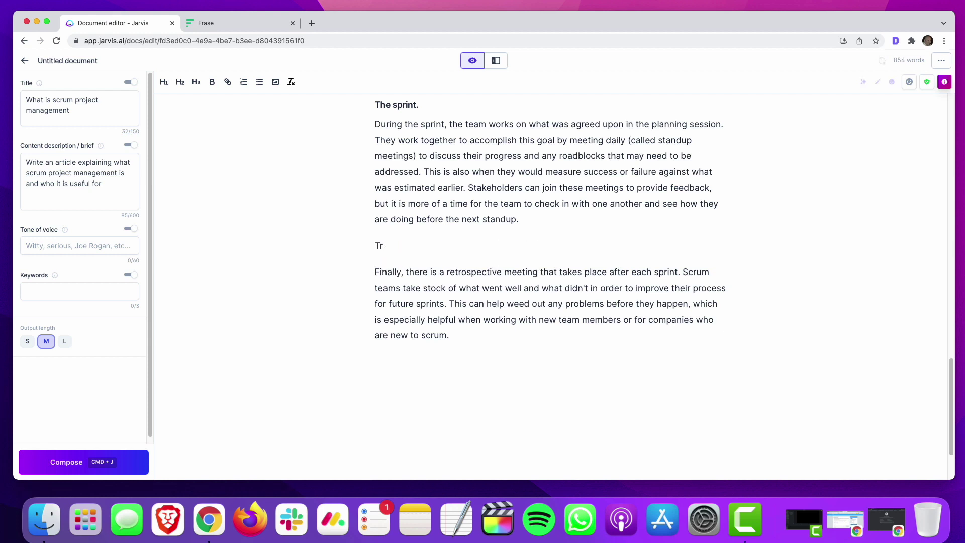
key("BackSpace")
key("BackSpace")
type("Retrospective Me")
key("BackSpace")
type("meeting.")
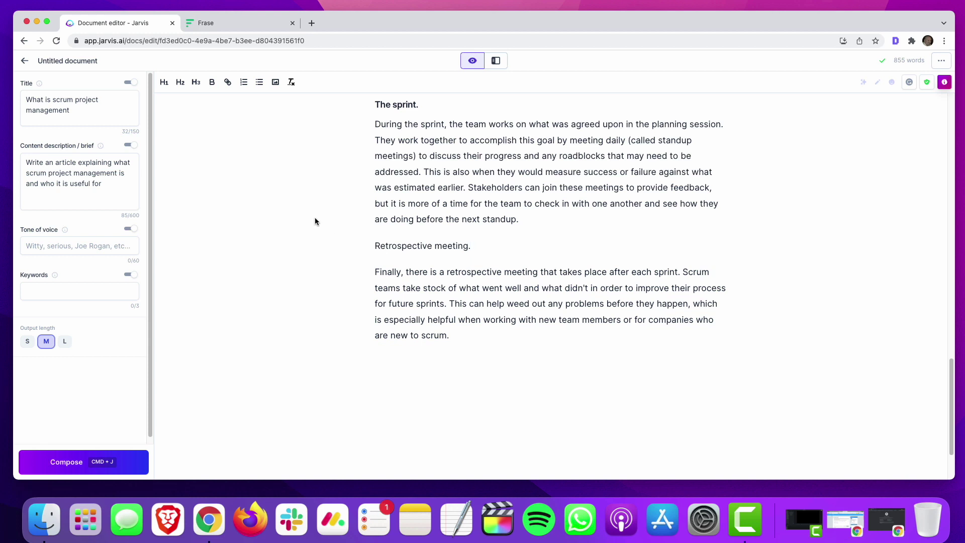
left_click(196, 83)
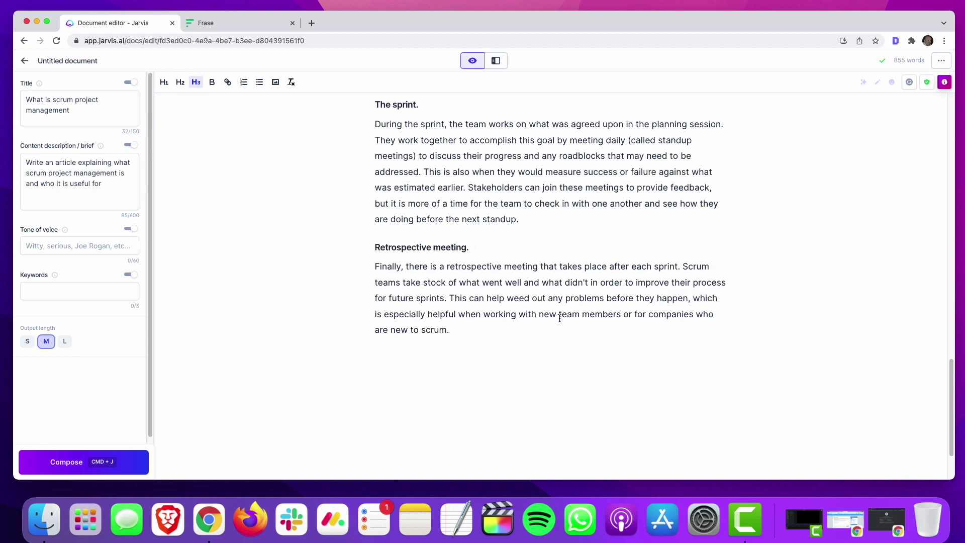
Switch to the Frase content brief, refresh the document and copy the question "How do sprints work"
left_click(526, 327)
key("ctrl+Tab")
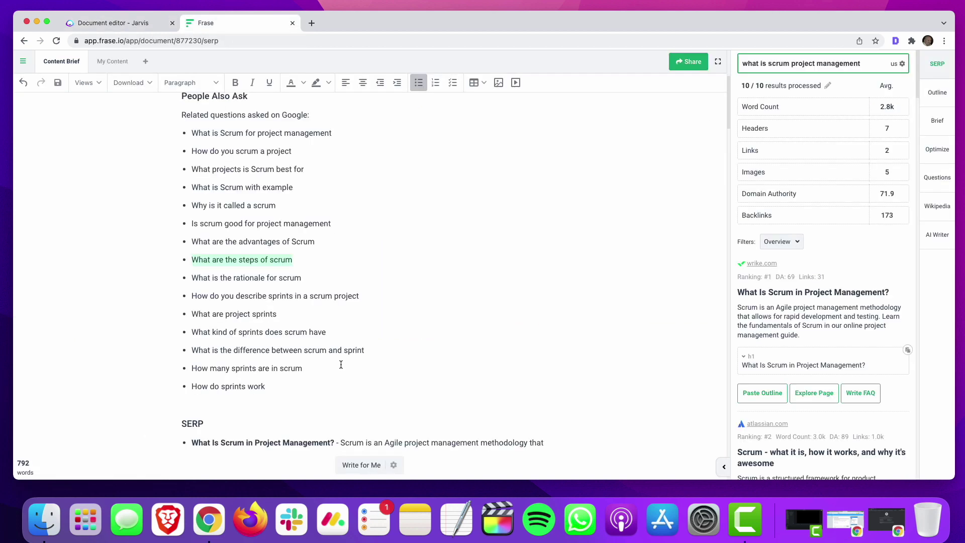
scroll(413, 349, "down", 2)
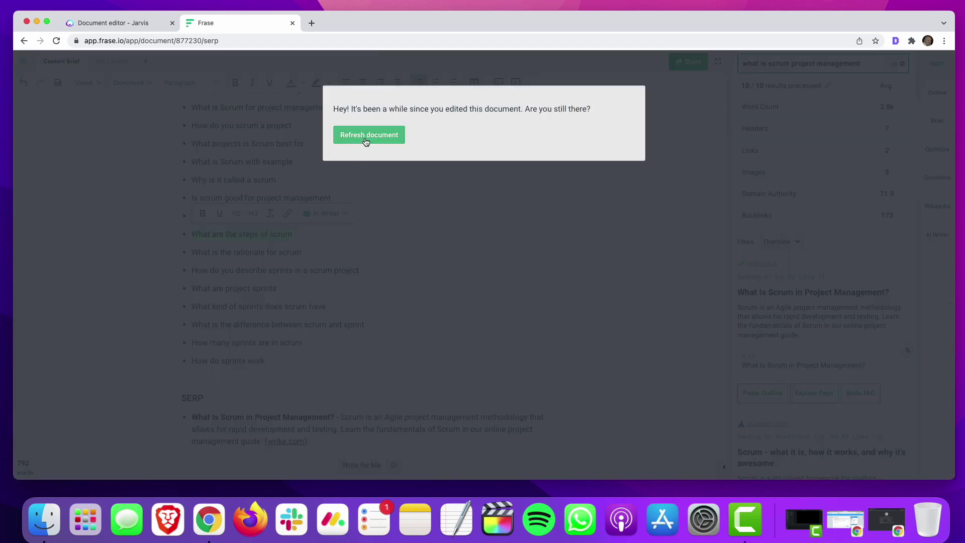
left_click(366, 136)
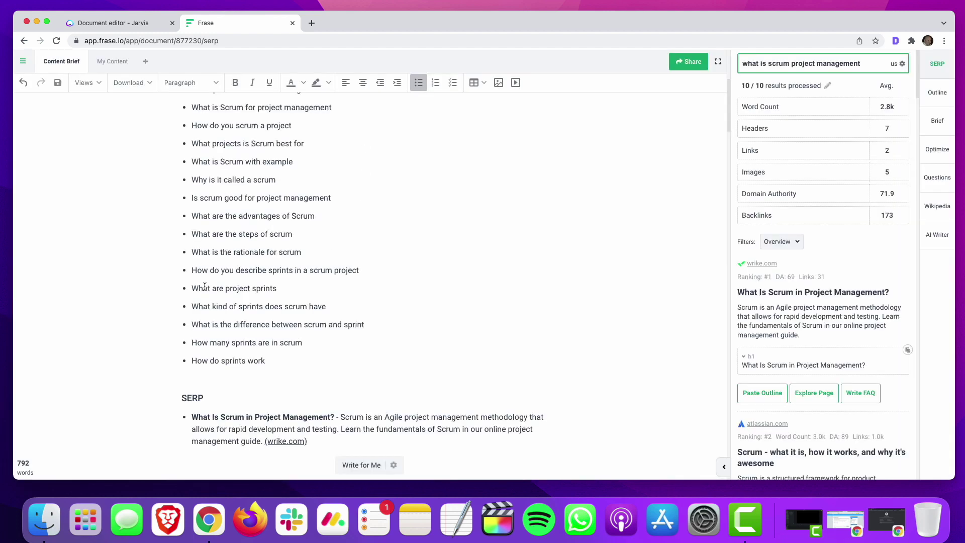
scroll(203, 293, "down", 2)
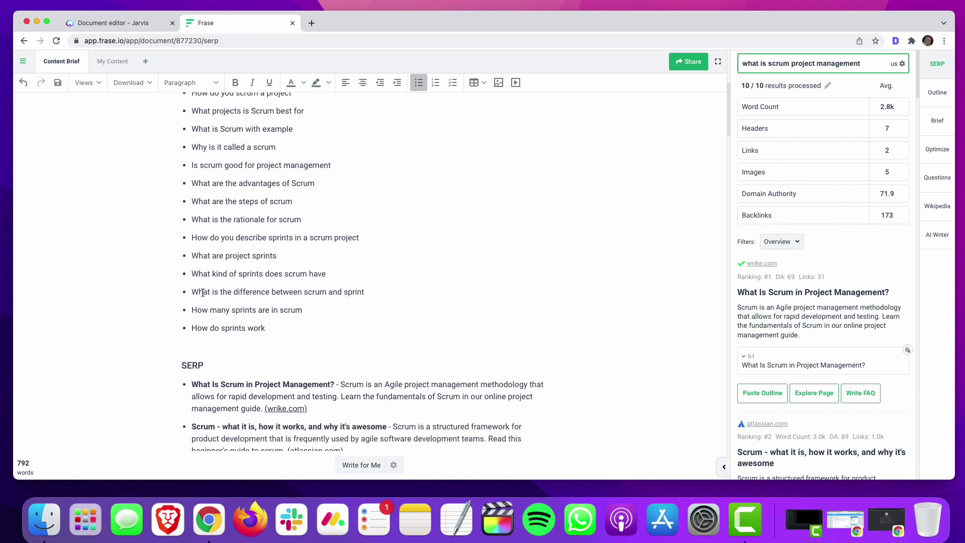
scroll(203, 293, "down", 1)
scroll(202, 293, "down", 1)
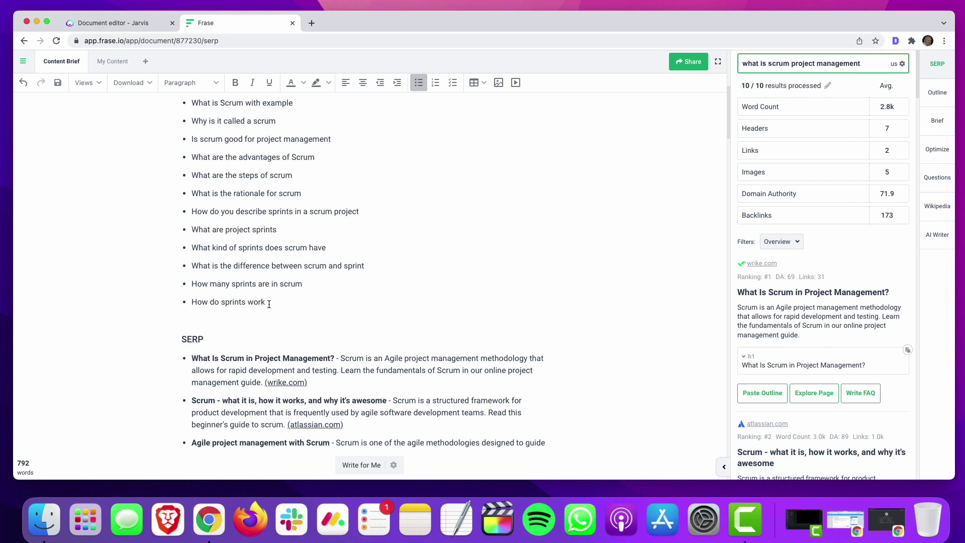
left_click_drag(268, 303, 191, 303)
key("super+c")
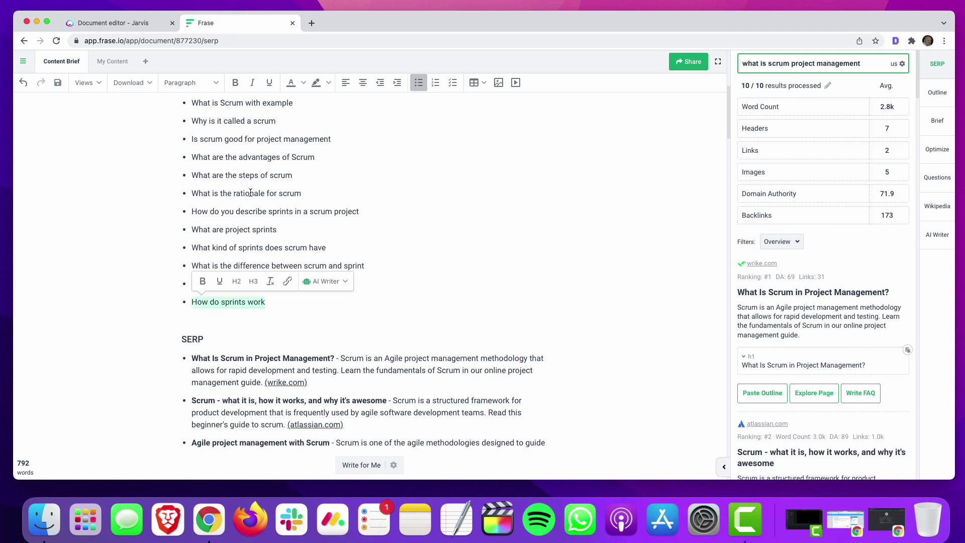
Back in Jarvis, paste the question below the retrospective paragraph without its bullet and make it the level 2 heading "How do sprints work in scrum?"
left_click(134, 18)
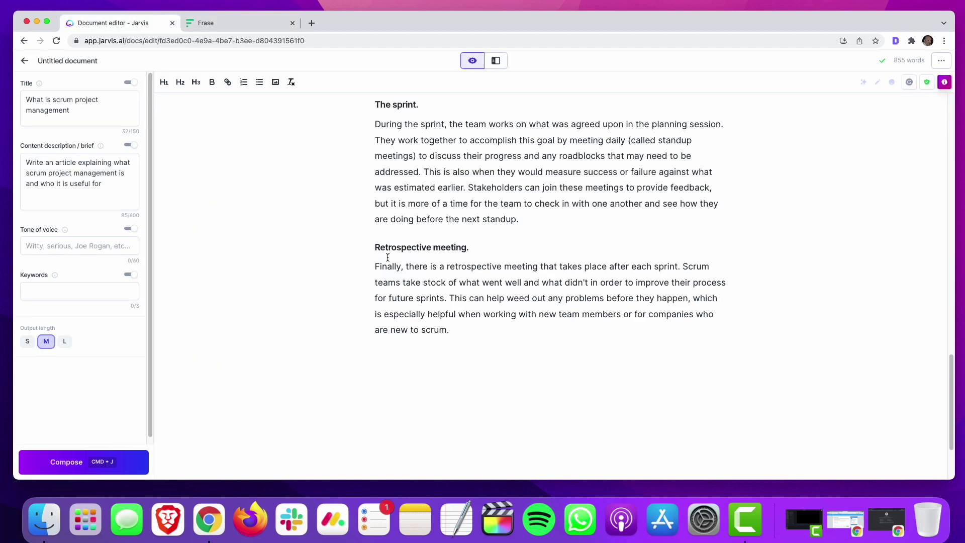
scroll(381, 257, "down", 3)
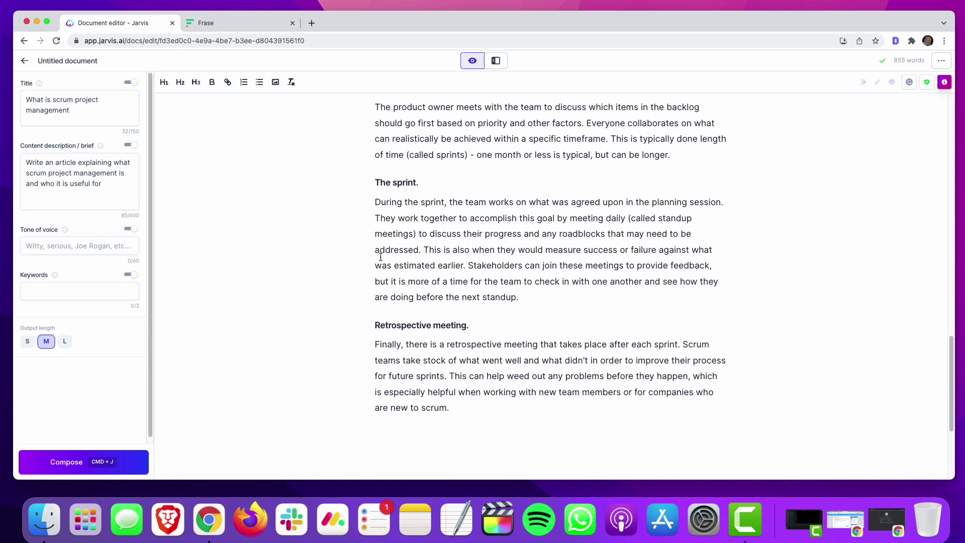
key("super+v")
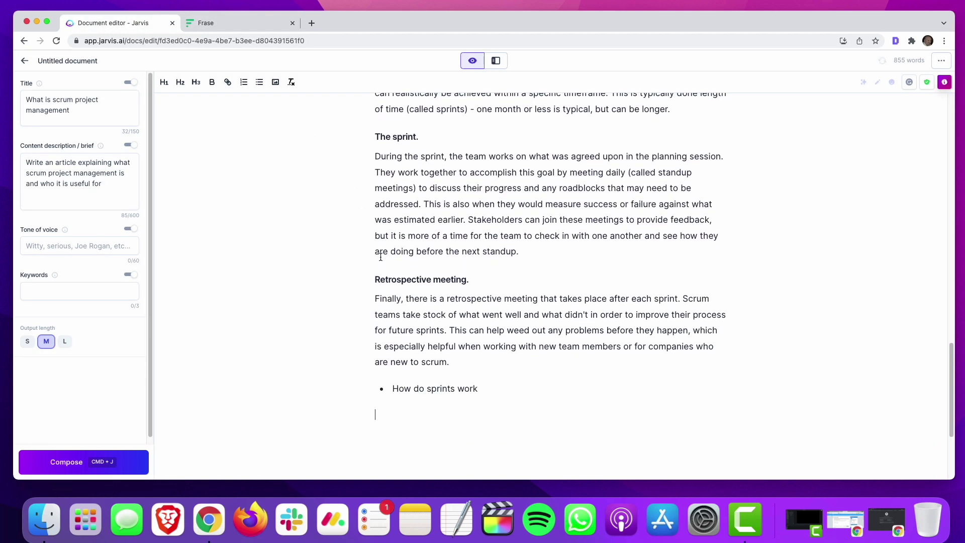
key("Up")
key("Delete")
key("BackSpace")
key("BackSpace")
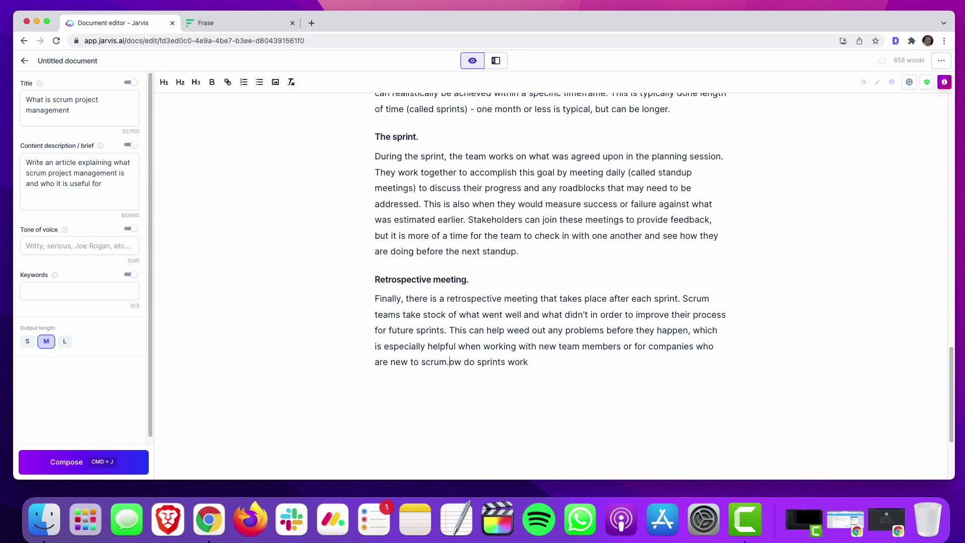
key("Return")
type("H")
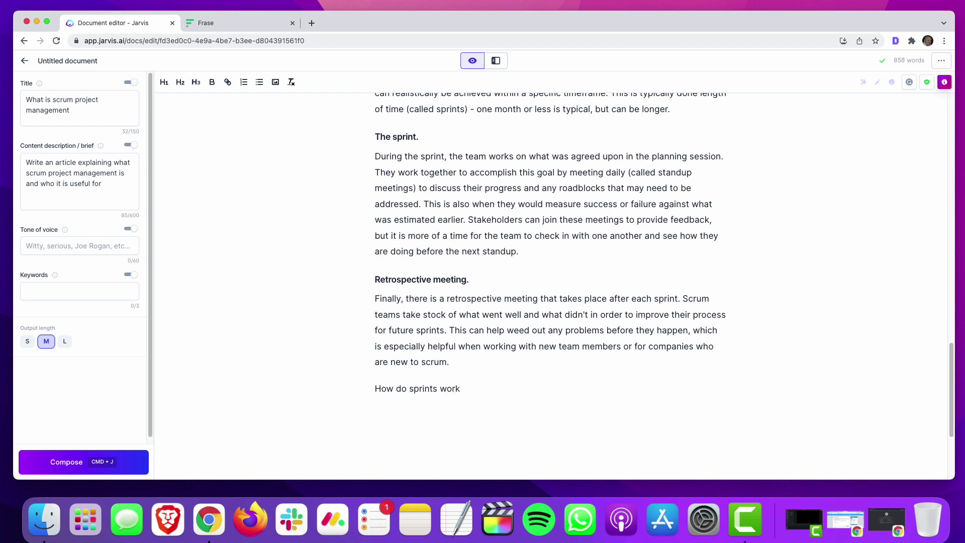
type(" in scrum?")
left_click(180, 82)
Generate AI text under the "How do sprints work in scrum?" heading and remove the blank line above it
left_click(425, 419)
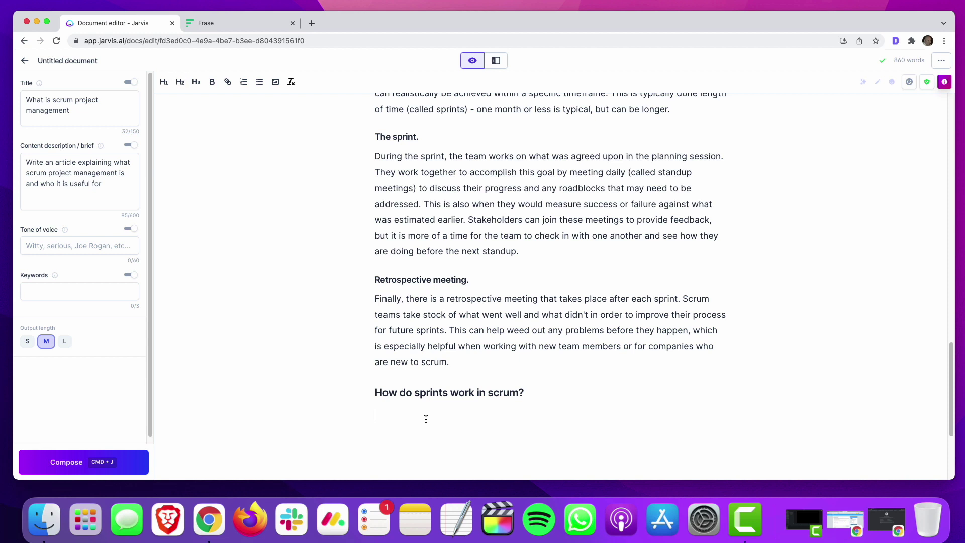
key("super+j")
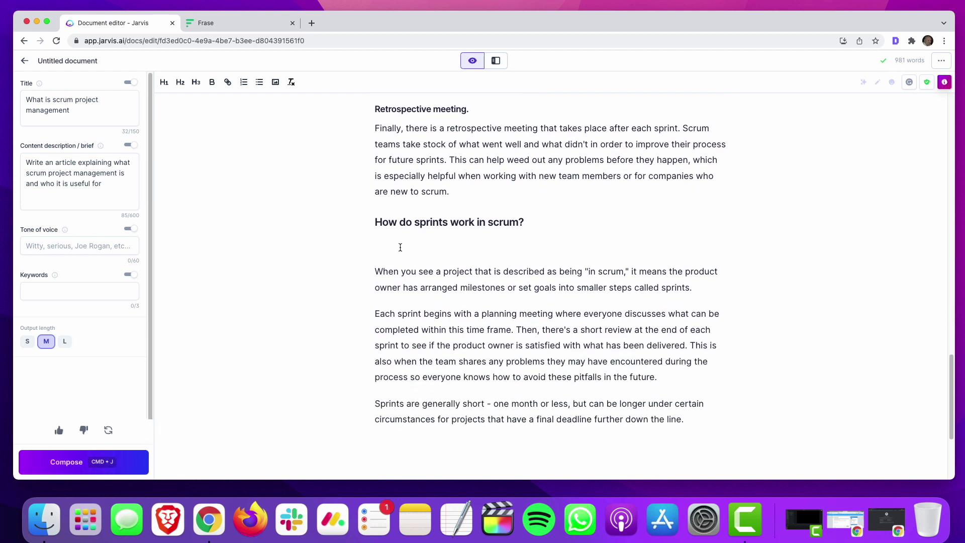
left_click(398, 242)
scroll(395, 245, "down", 5)
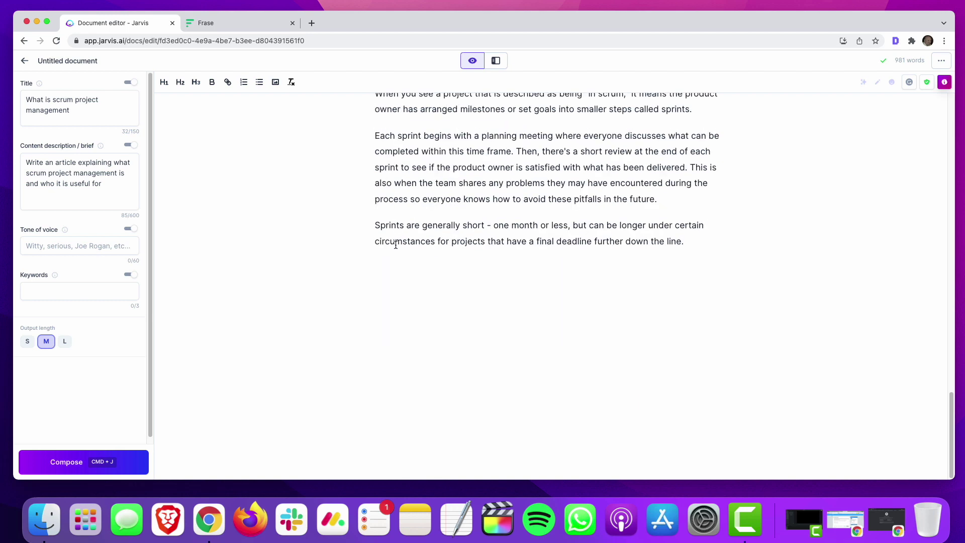
scroll(575, 292, "up", 1)
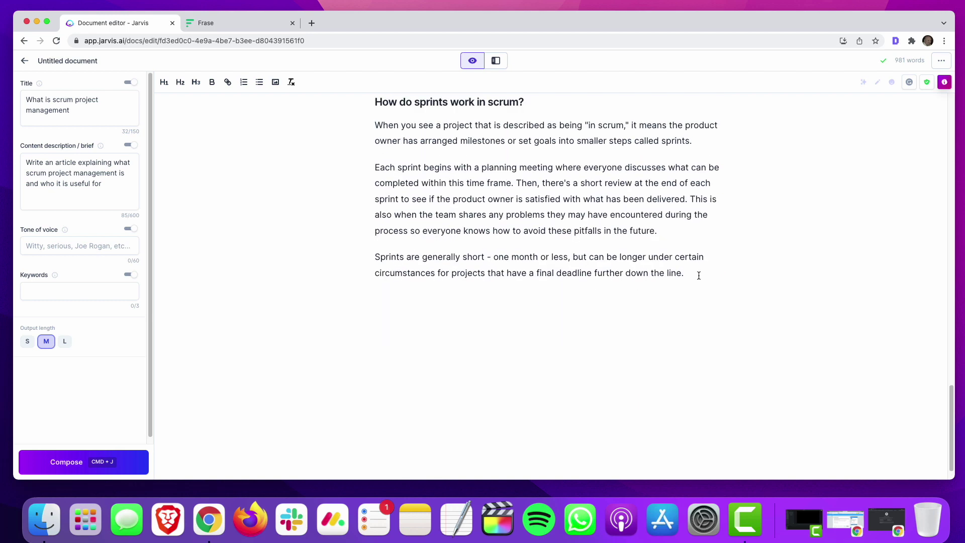
scroll(324, 219, "up", 4)
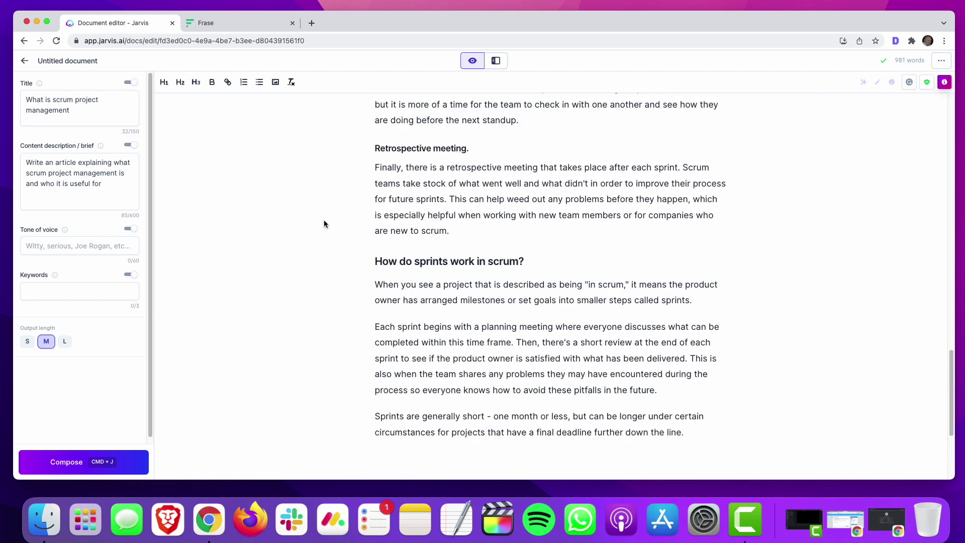
Add the level 2 heading "Frequently asked questions about scrum project management" above "How do sprints work in scrum?"
scroll(430, 271, "down", 1)
left_click(373, 248)
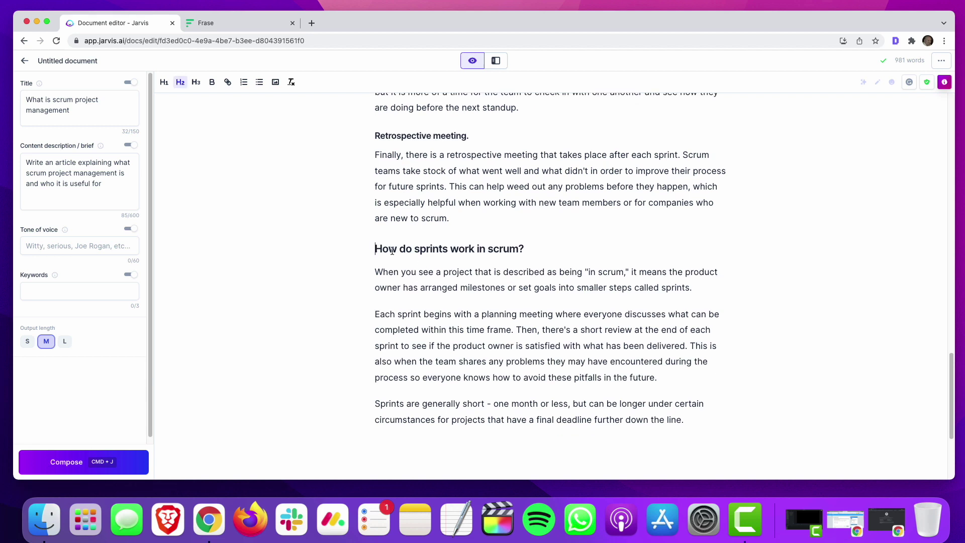
key("Return")
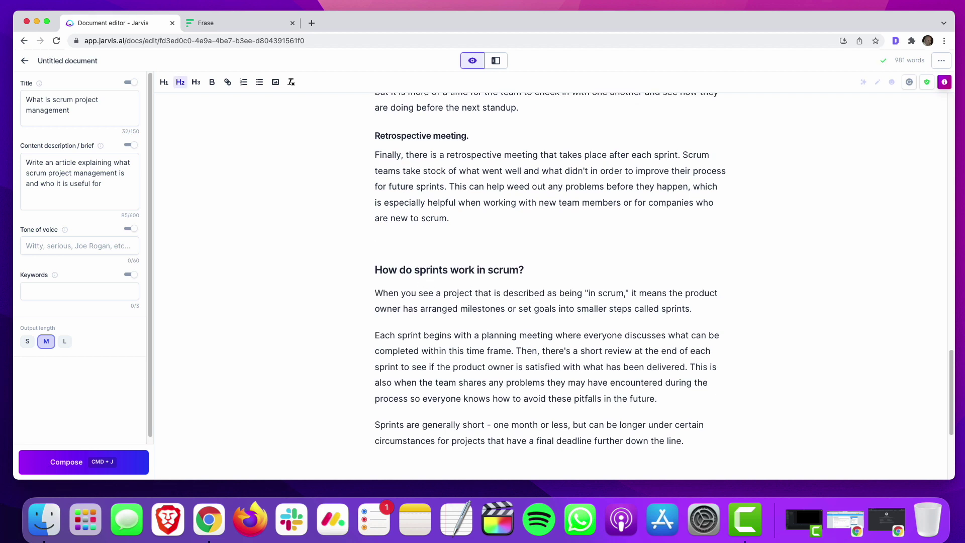
type("Frequently asked qus")
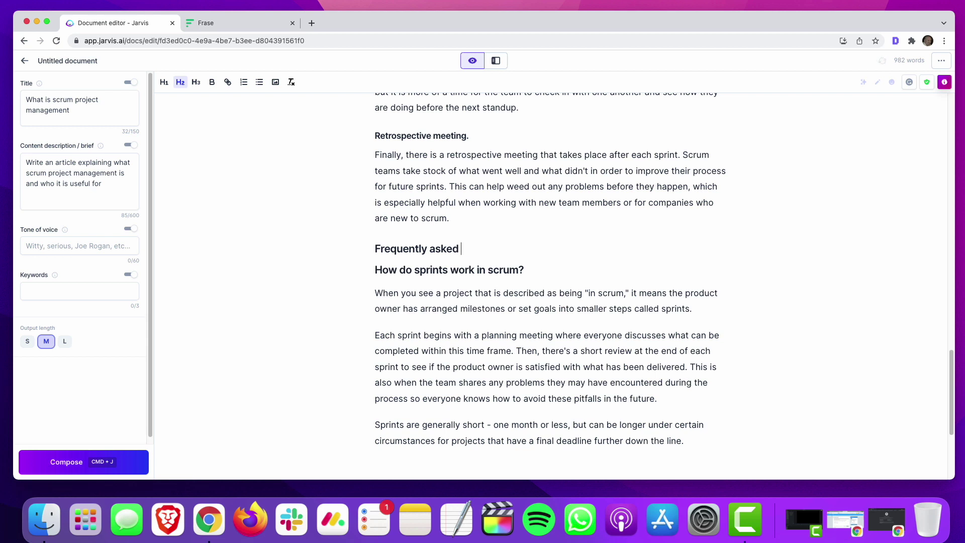
key("BackSpace")
type("estions about S")
key("BackSpace")
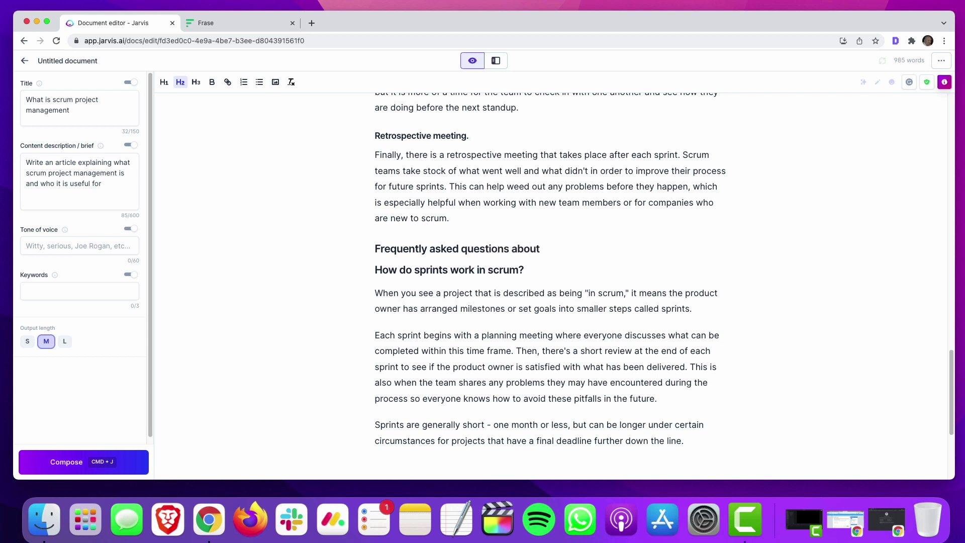
type("scrum project management")
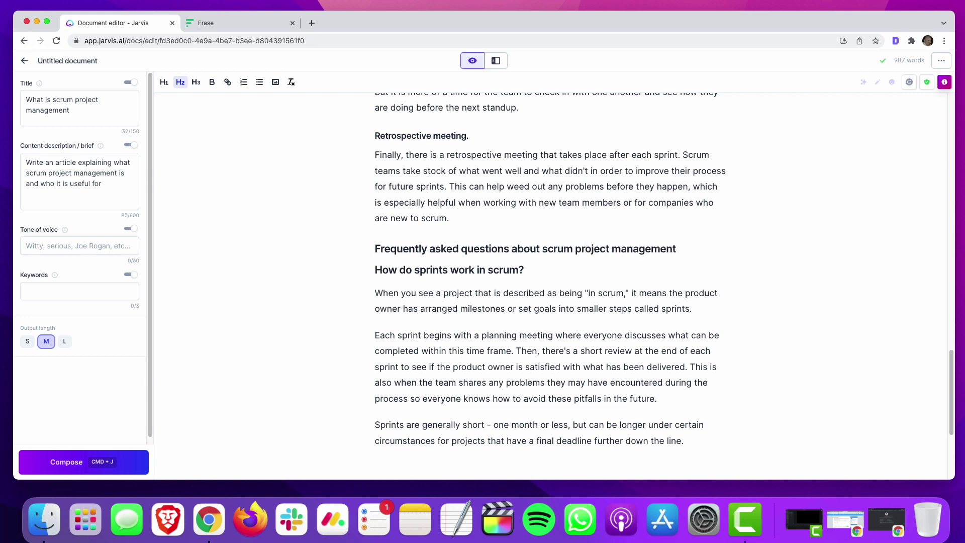
Change the "How do sprints work in scrum?" heading to level 3, directly below the FAQ heading
key("Return")
key("Delete")
left_click(196, 82)
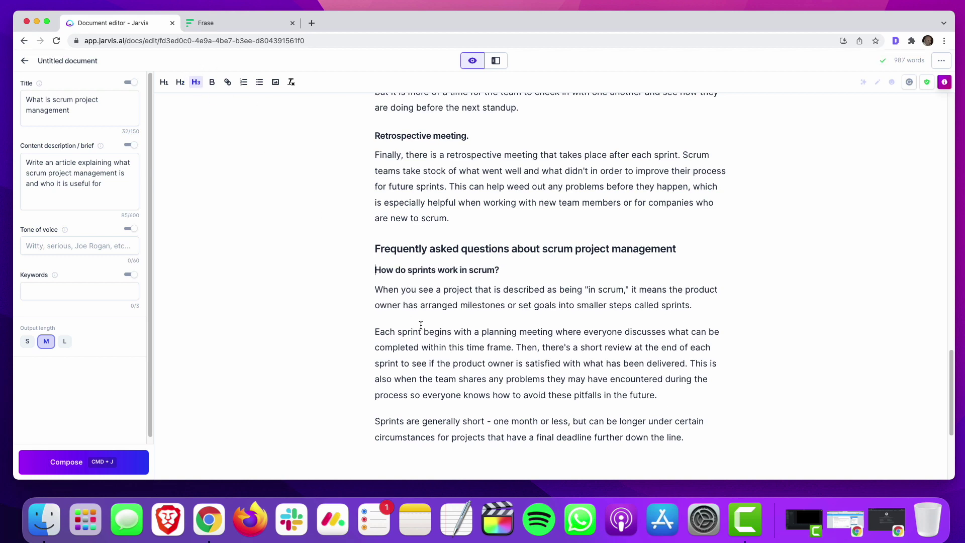
Add the level 3 heading "What should be covered at daily stand-up meetings?" after the last paragraph on sprints
scroll(423, 325, "down", 2)
scroll(422, 324, "down", 1)
left_click(690, 370)
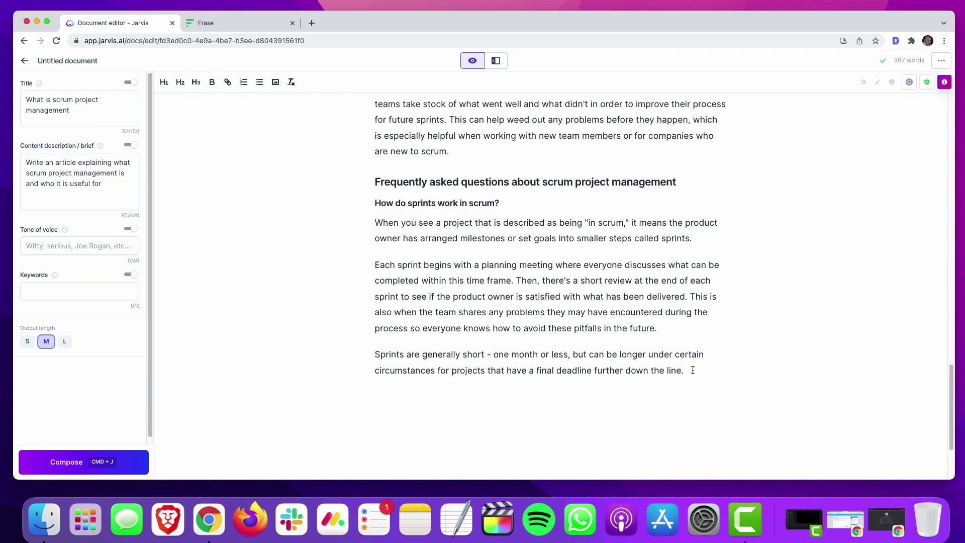
key("Return")
type("Wha")
key("BackSpace")
key("BackSpace")
key("BackSpace")
type("What should be covered at daily")
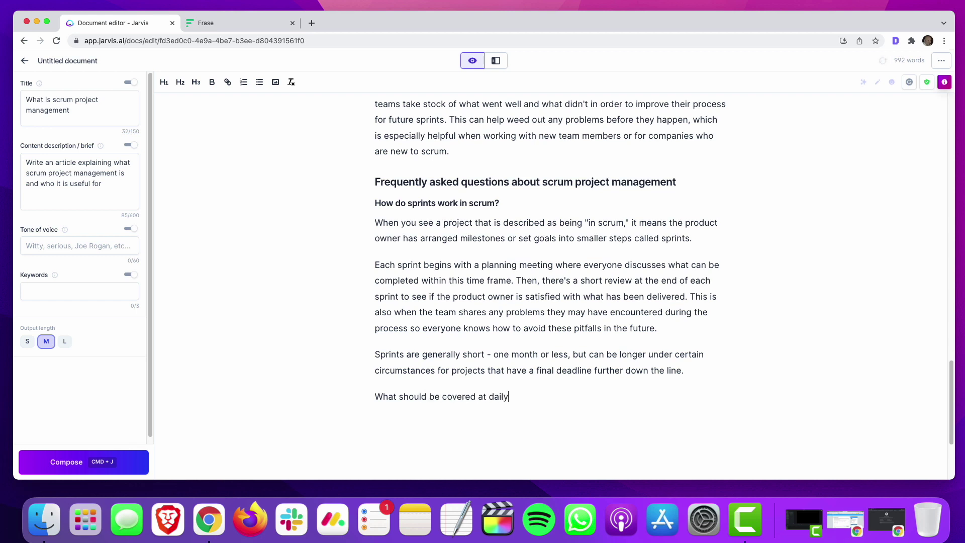
type(" stand-up meetings?")
left_click(195, 84)
key("Return")
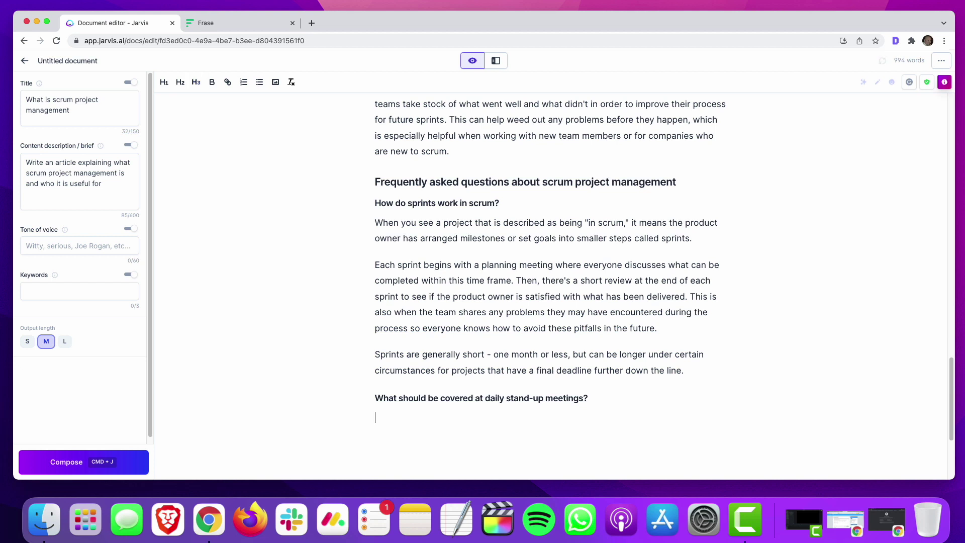
Generate AI text under the daily stand-up meetings heading, remove the blank line above it, and generate a continuation
key("super+j")
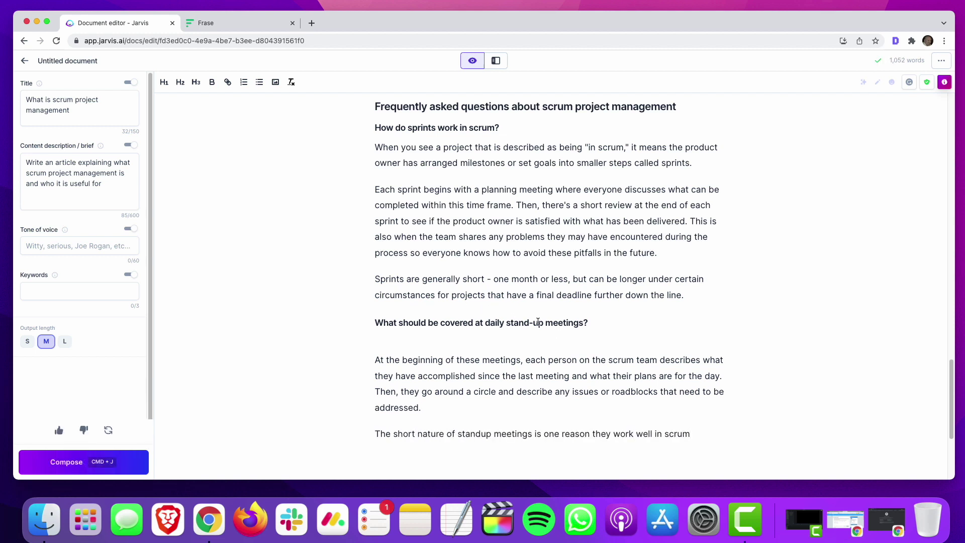
left_click(411, 346)
key("super+z")
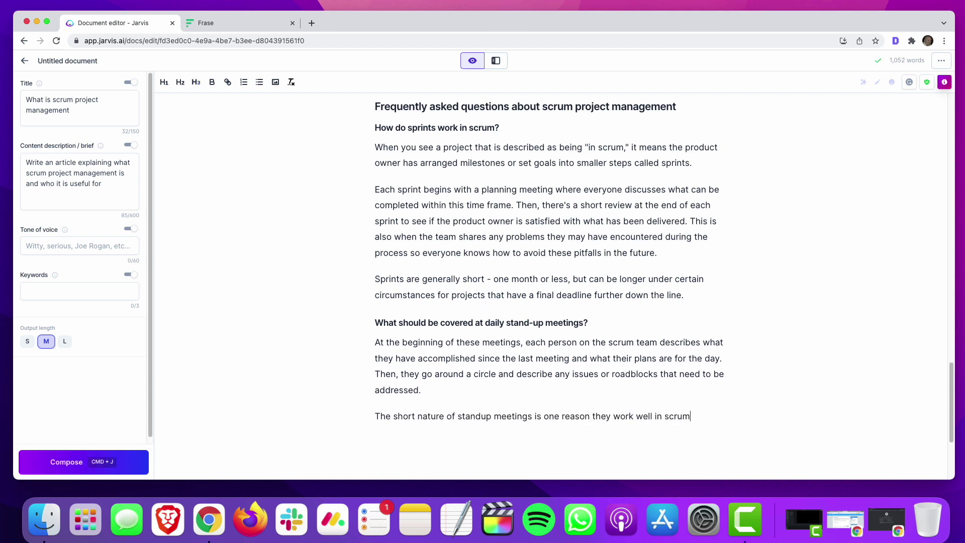
key("super+j")
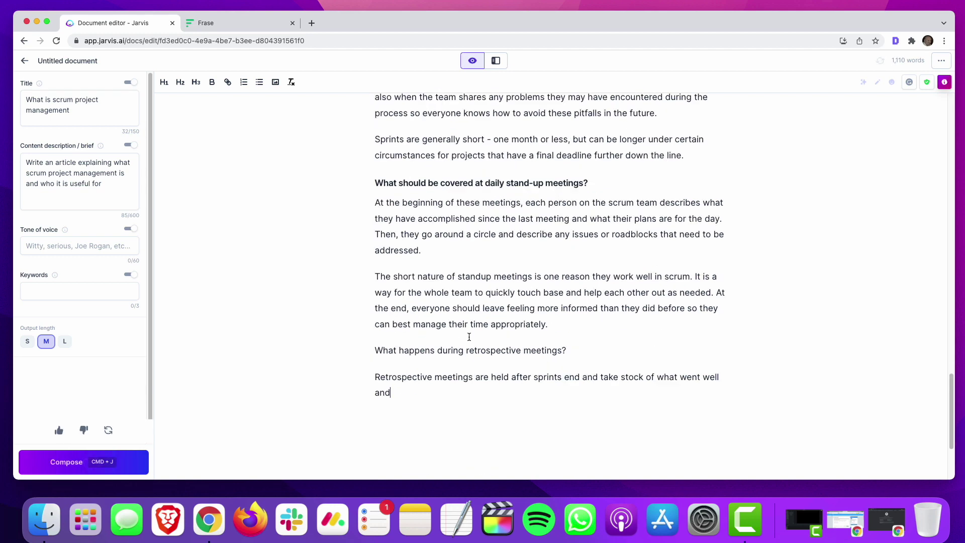
Switch to the Frase content brief and review the "People Also Ask" questions
left_click(218, 23)
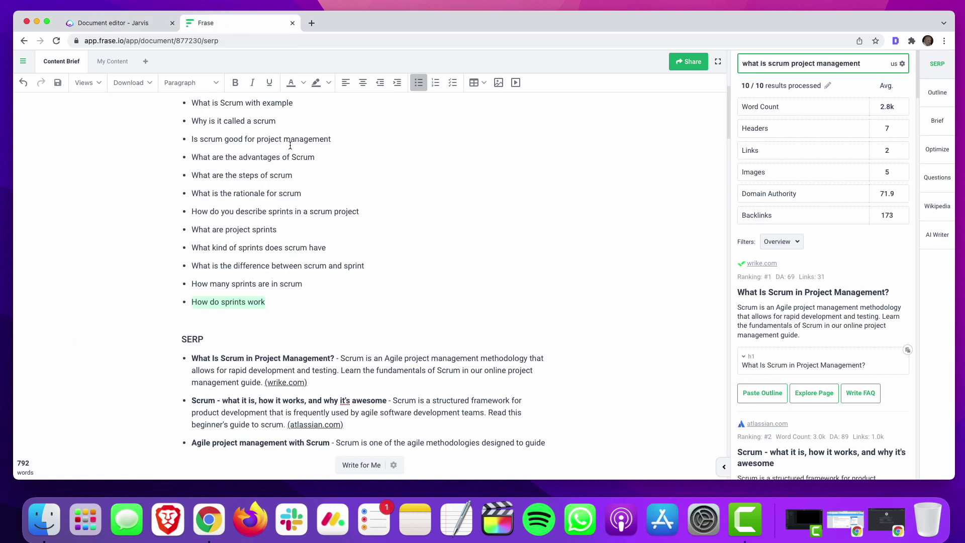
scroll(315, 193, "up", 5)
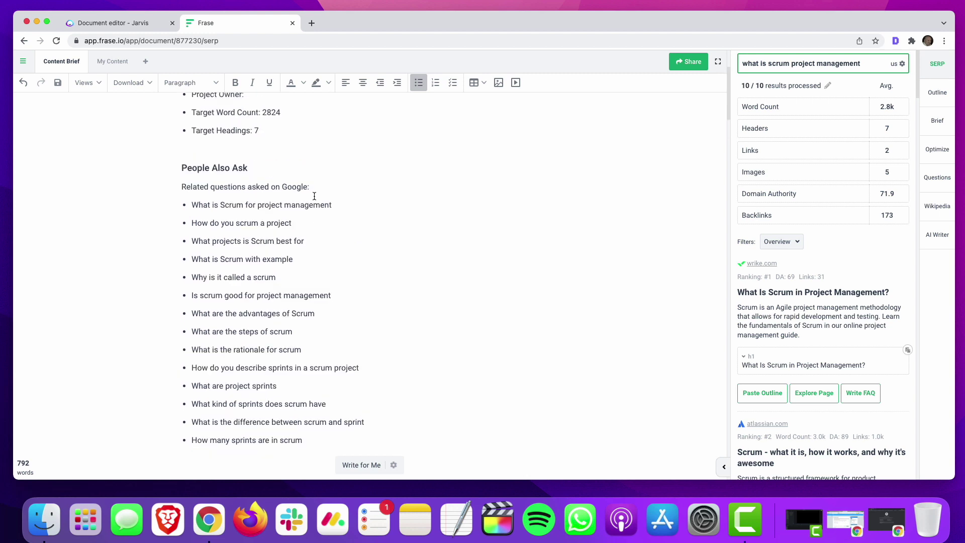
scroll(337, 195, "up", 4)
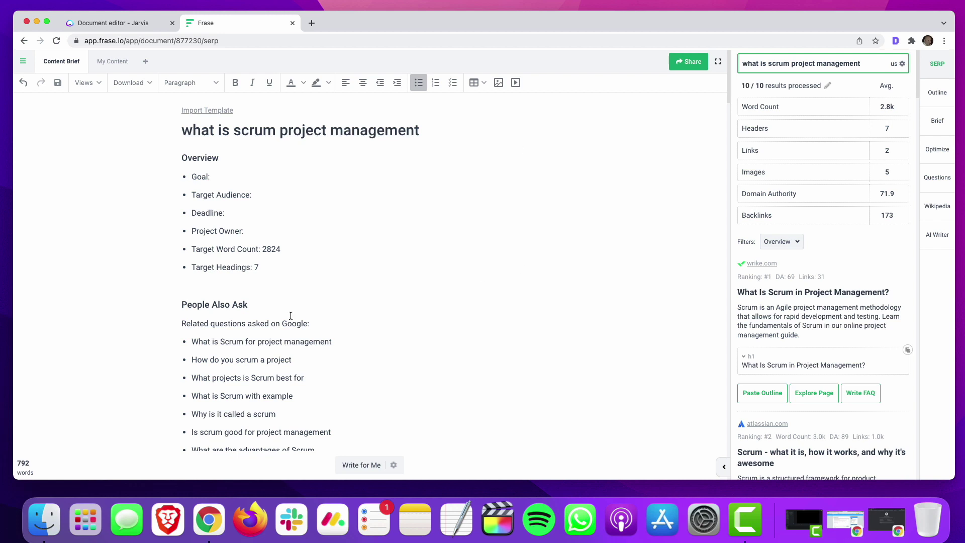
scroll(401, 351, "down", 4)
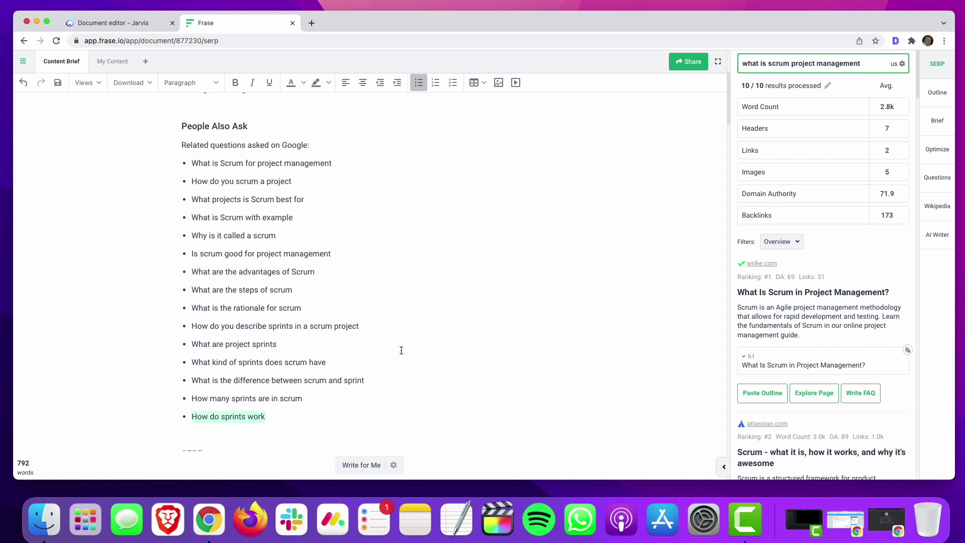
Back in Jarvis, generate a continuation of the retrospective text and make "What happens during retrospective meetings?" a level 3 heading
left_click(133, 26)
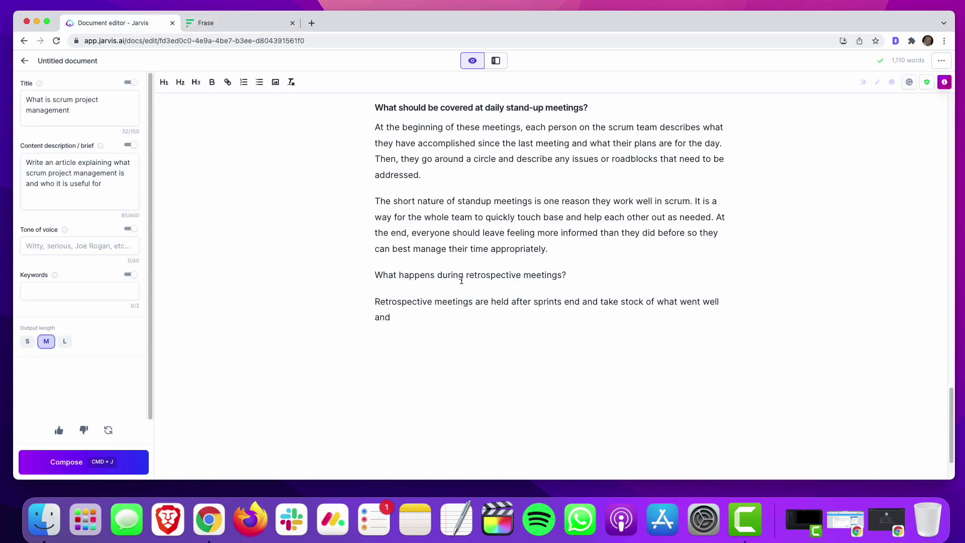
key("super+j")
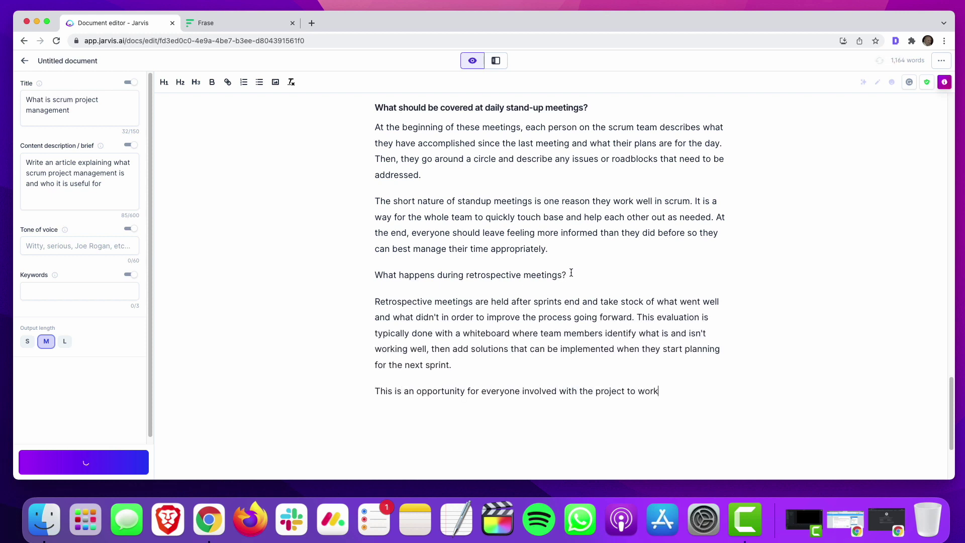
left_click(375, 274)
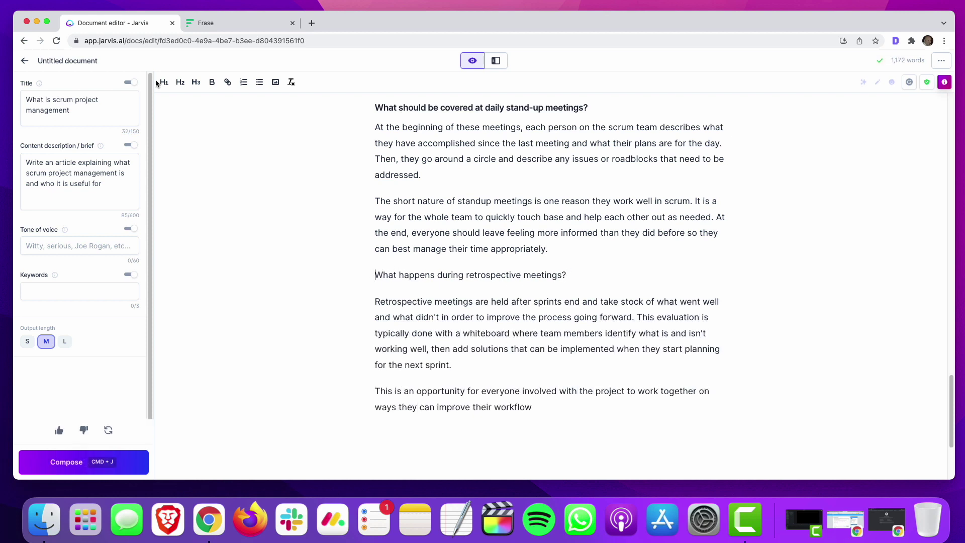
left_click(196, 82)
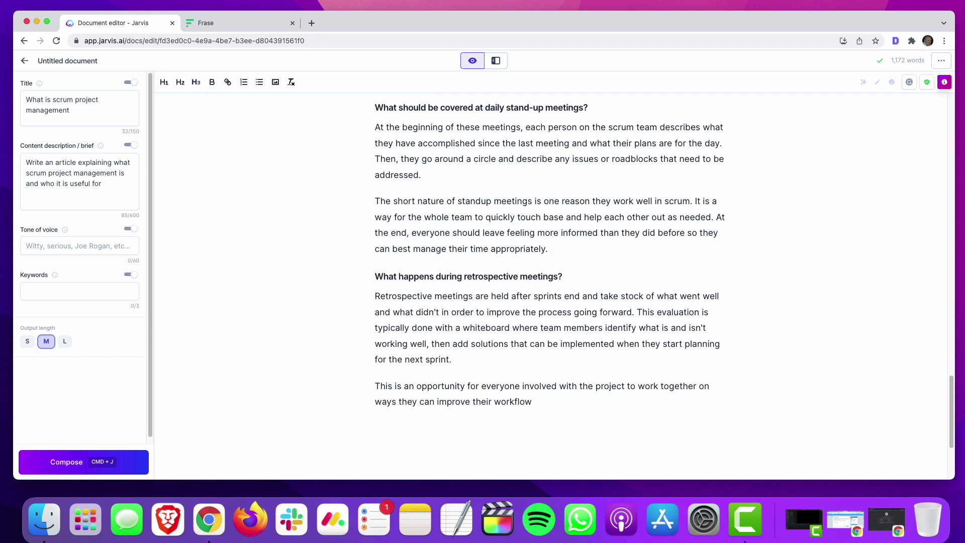
Add the level 3 heading "What is a scrum master?" above the retrospective meetings question and generate AI text beneath it
key("Return")
type("What is")
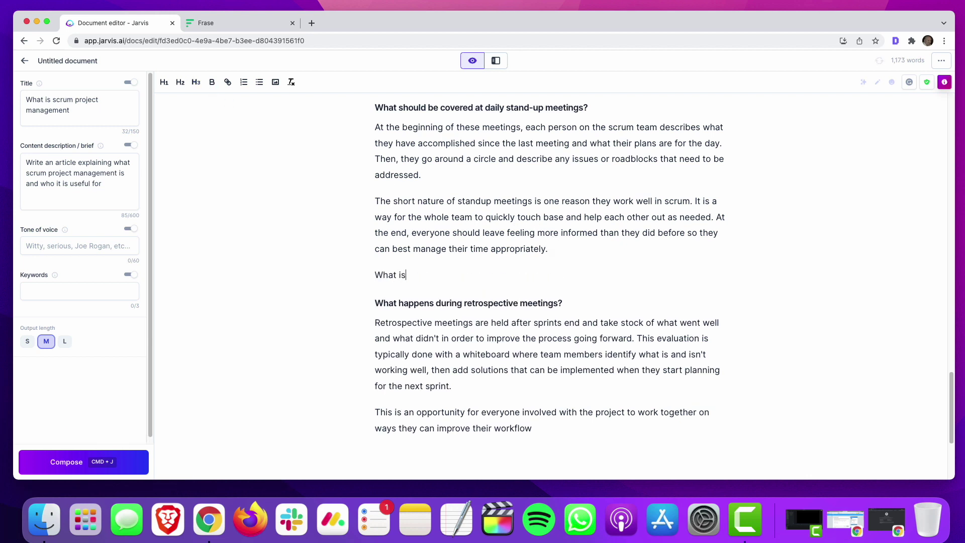
type(" a scrum master?")
key("Return")
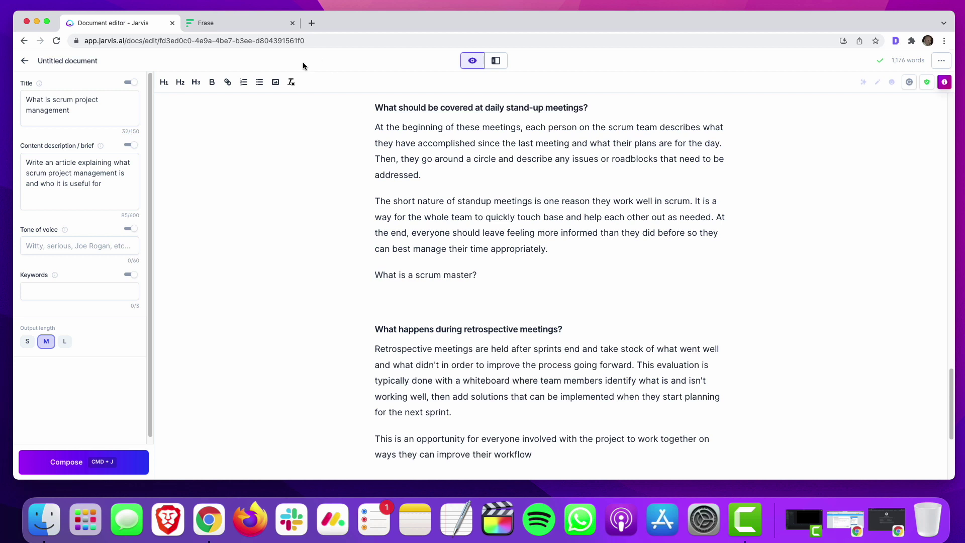
left_click(196, 82)
key("super+j")
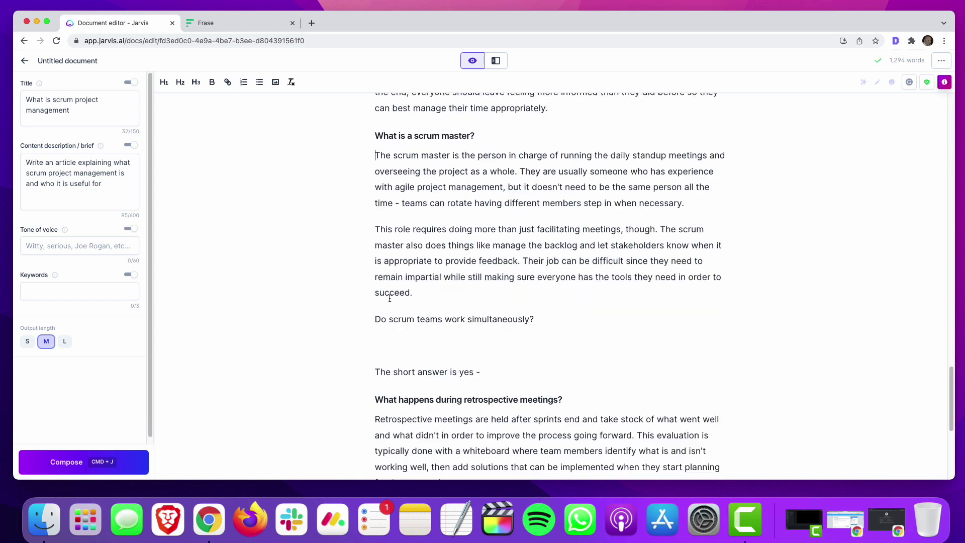
Delete the generated "Do scrum teams work simultaneously?" question and its unfinished answer below the scrum master text
left_click_drag(368, 306, 481, 357)
key("BackSpace")
key("BackSpace")
Switch to the Frase content brief and examine its Headers and Questions lists for further article topics
left_click(217, 23)
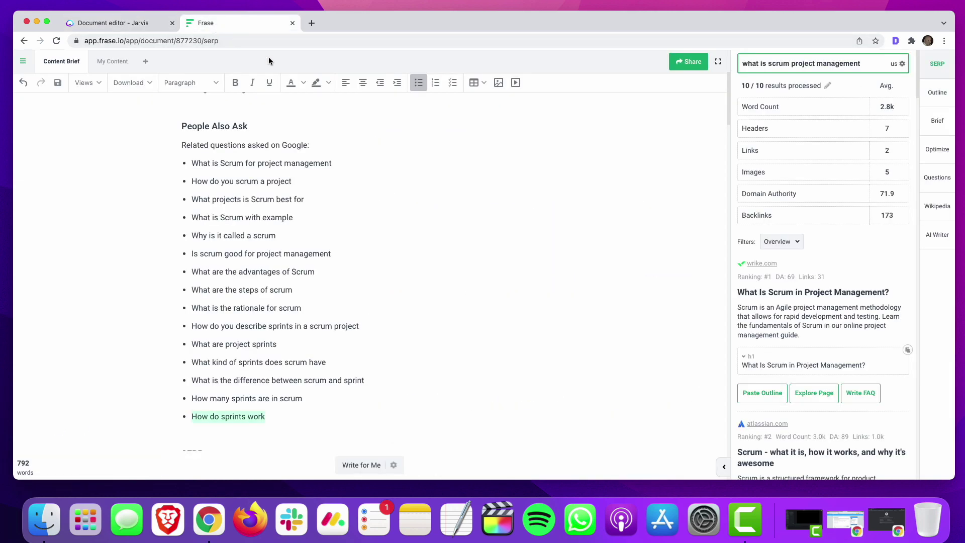
scroll(422, 291, "down", 10)
scroll(422, 293, "down", 10)
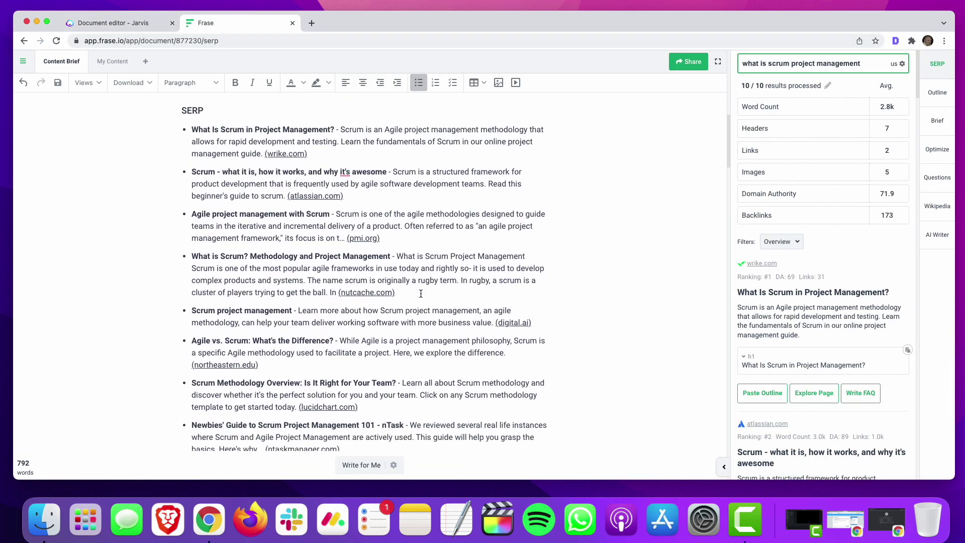
scroll(421, 294, "down", 12)
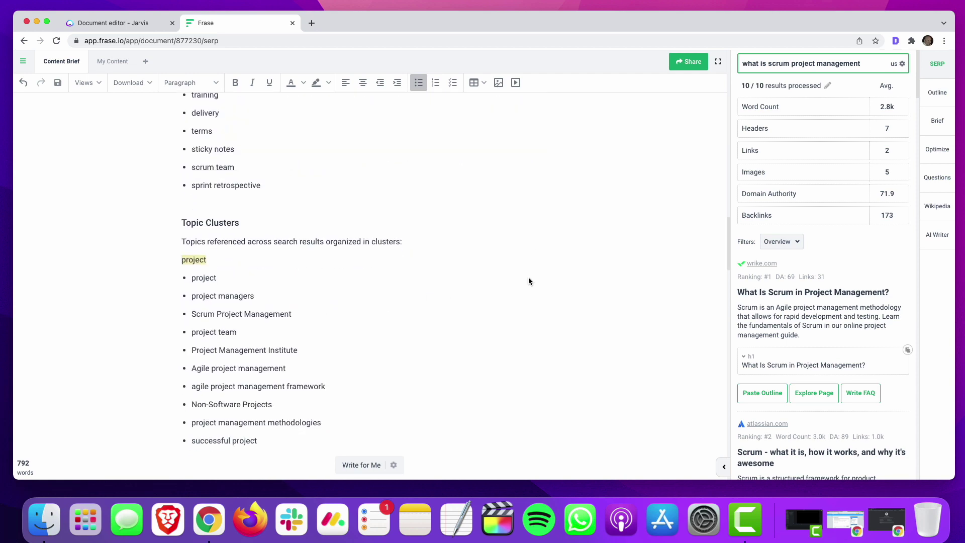
left_click_drag(729, 235, 732, 416)
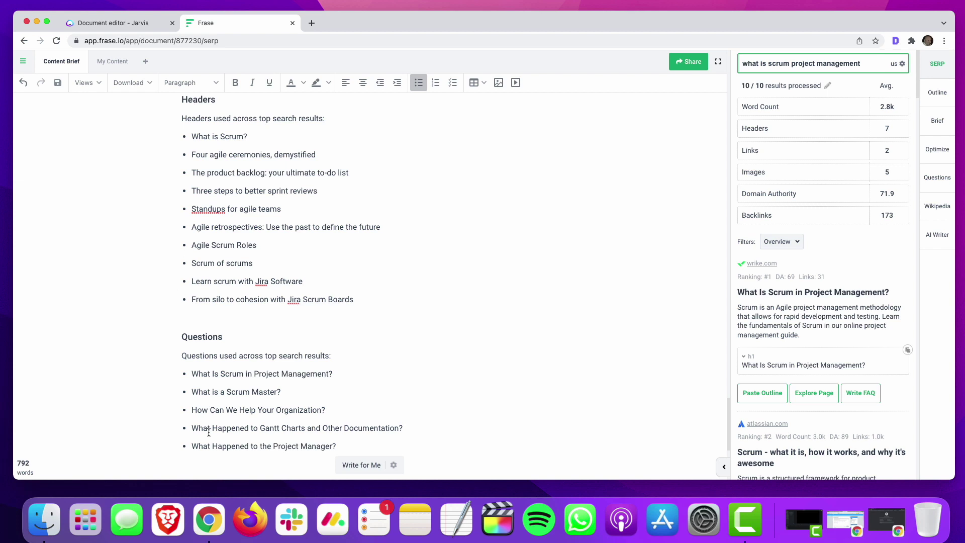
left_click_drag(194, 392, 276, 394)
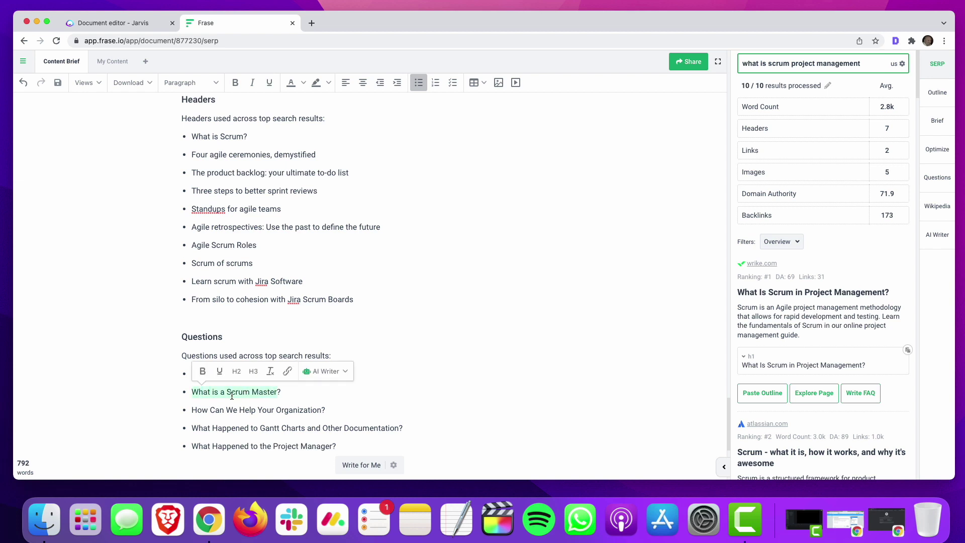
left_click(145, 396)
scroll(237, 393, "down", 2)
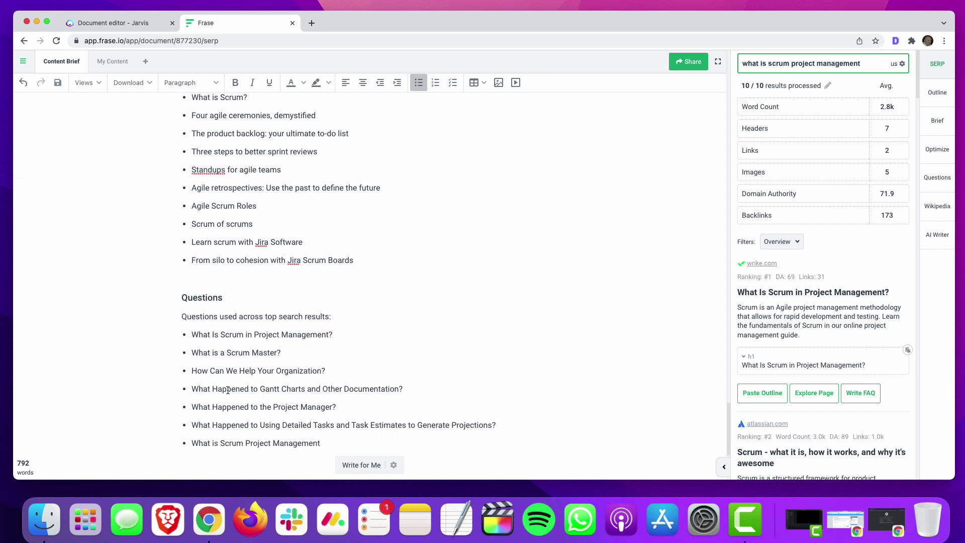
scroll(227, 391, "down", 3)
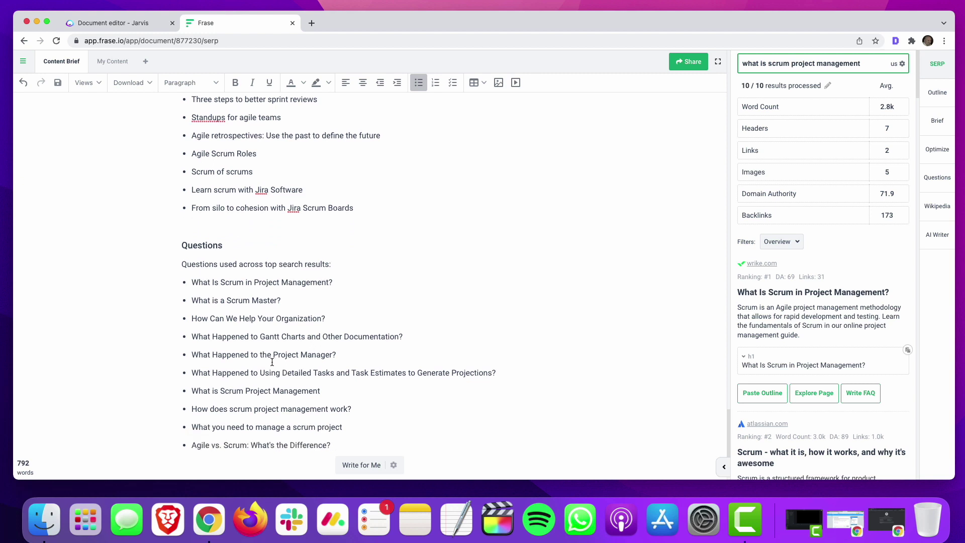
scroll(272, 362, "down", 2)
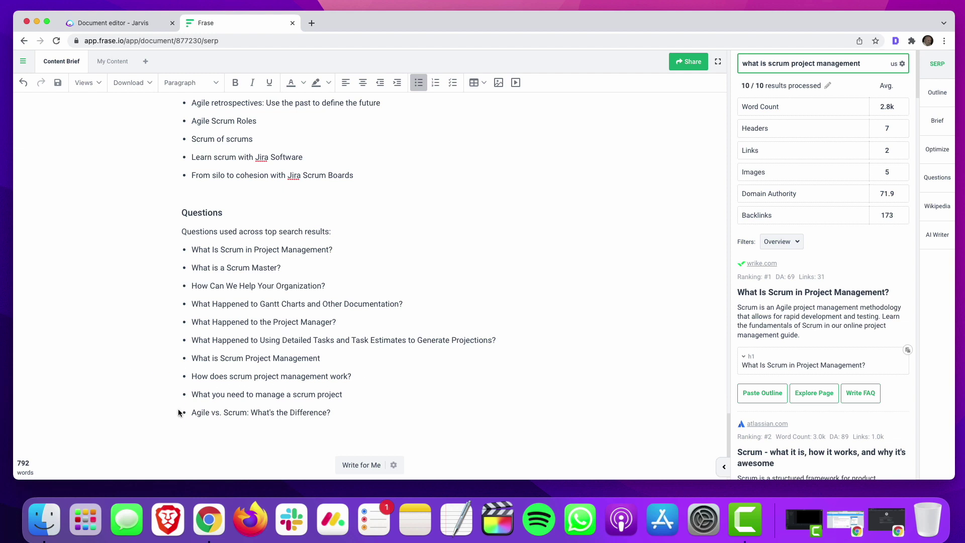
scroll(146, 407, "up", 5)
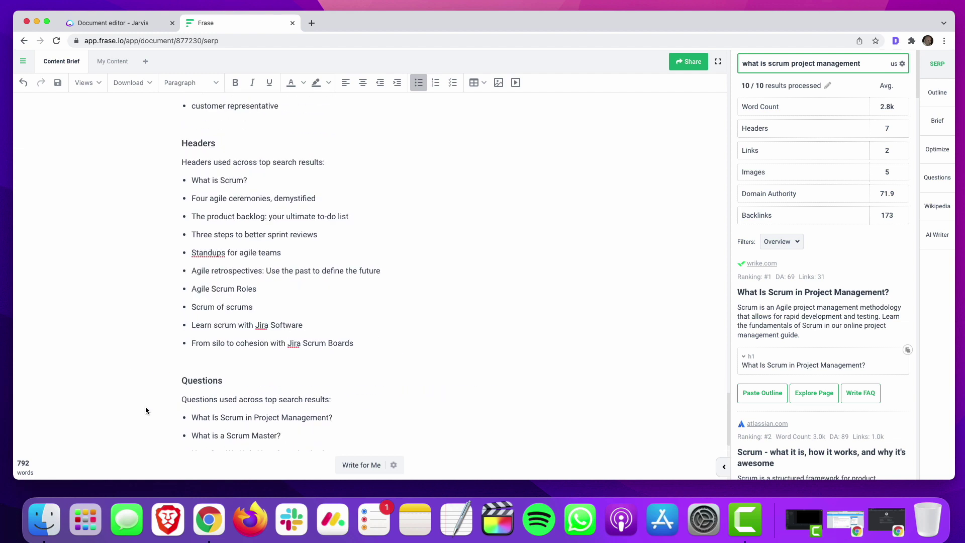
scroll(146, 411, "up", 1)
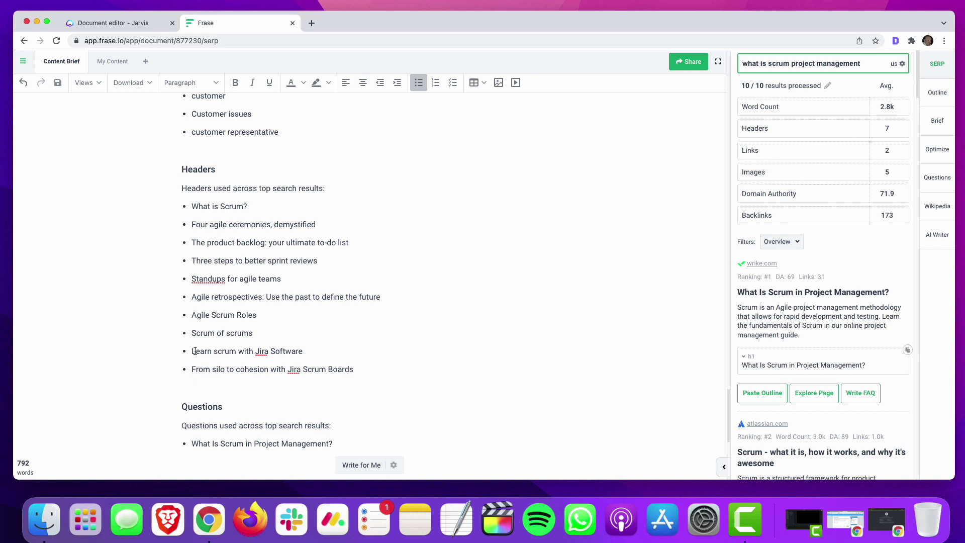
scroll(191, 362, "up", 3)
scroll(188, 376, "down", 1)
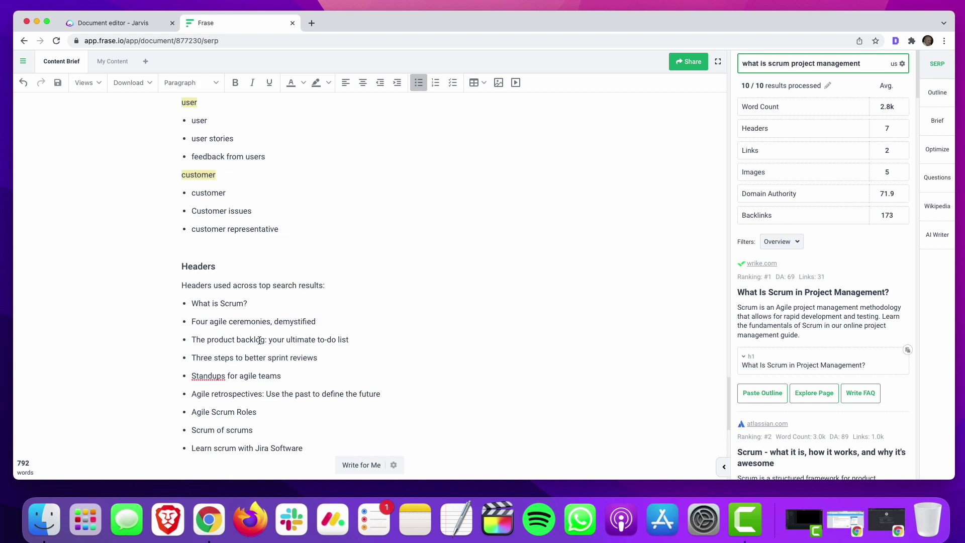
Back in Jarvis, add the level 2 heading "What type of projects is scrum not suited for?" above "What are the steps of scrum?"
left_click(116, 28)
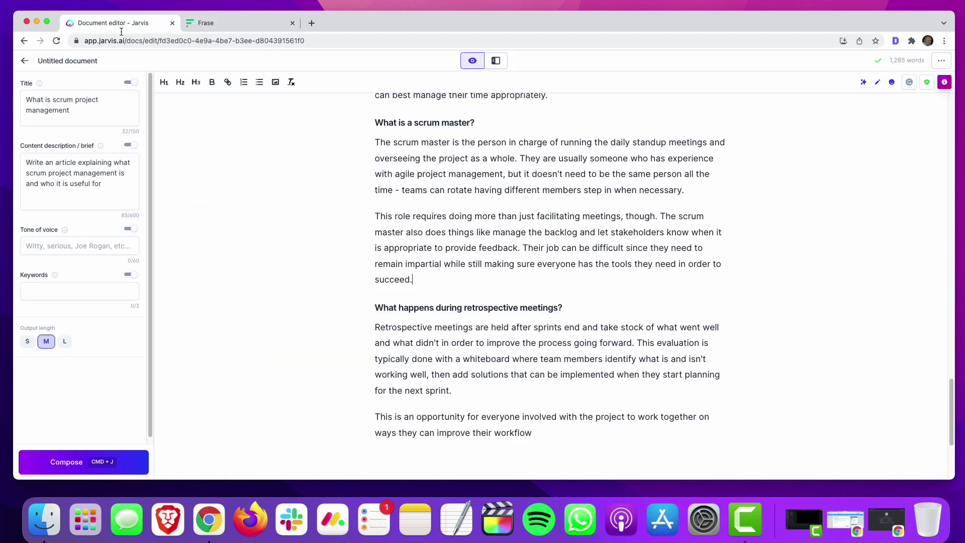
scroll(351, 255, "up", 10)
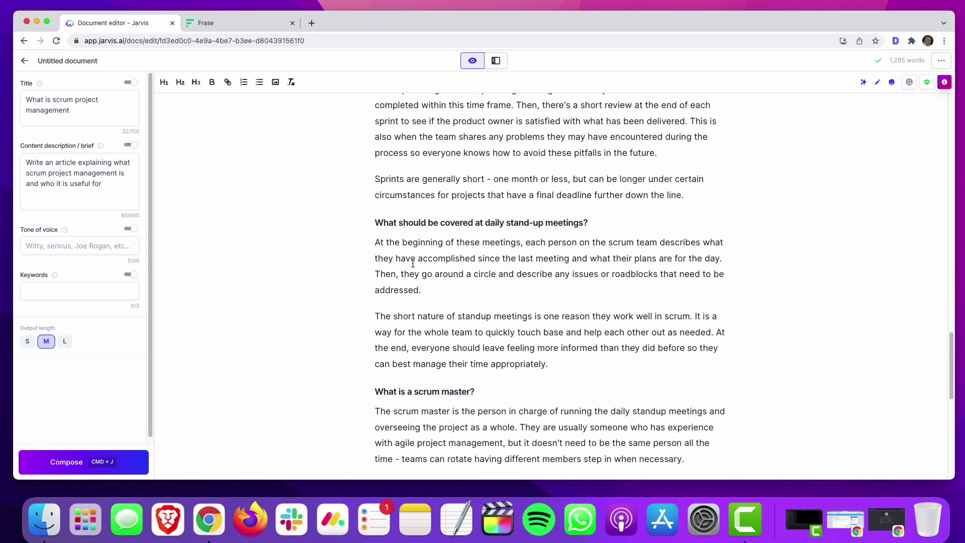
scroll(413, 264, "up", 4)
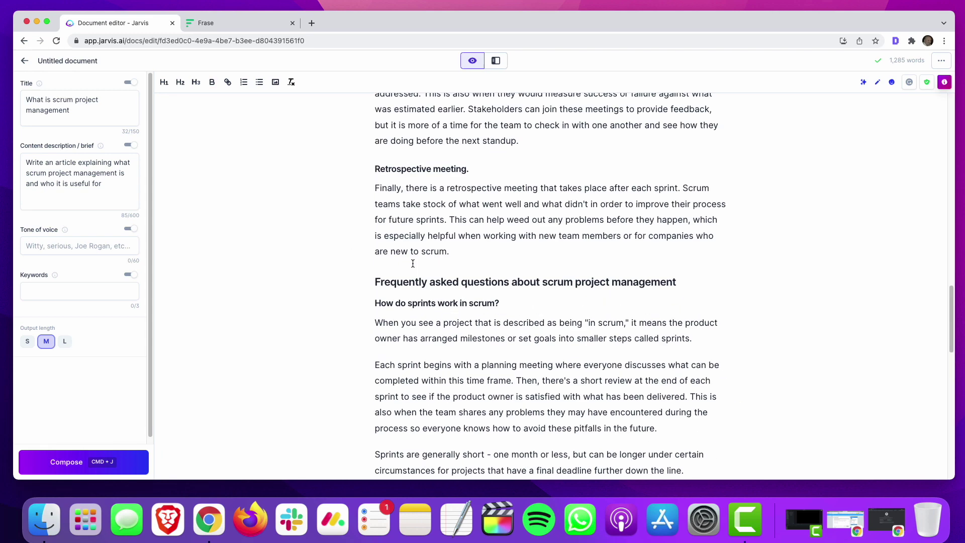
scroll(413, 263, "up", 15)
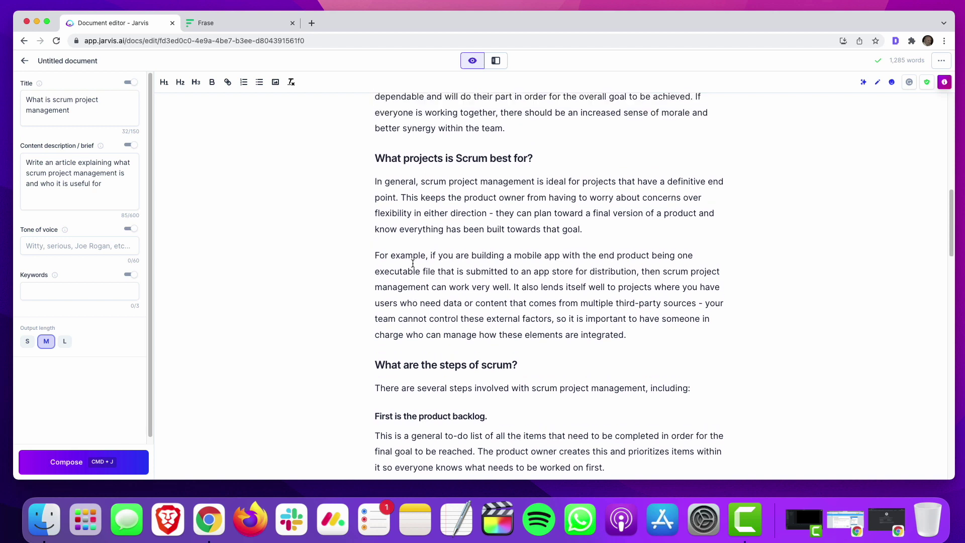
scroll(413, 264, "up", 2)
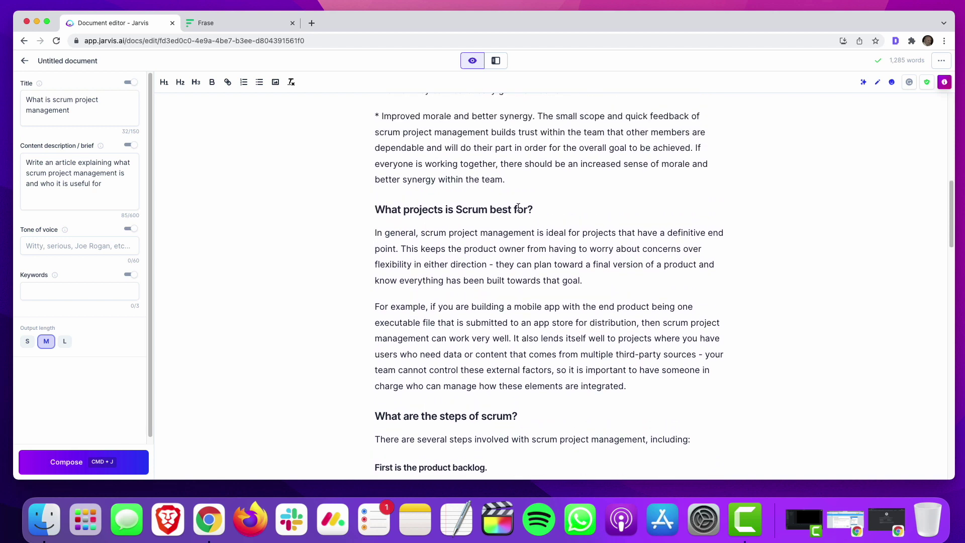
left_click(660, 387)
key("Return")
type("W")
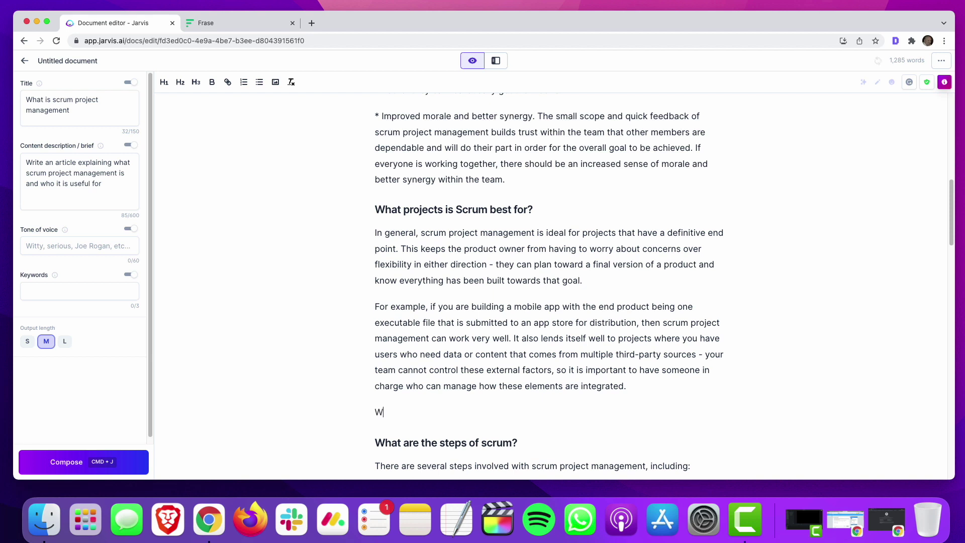
type("hat type of projects a")
key("BackSpace")
type("is scrum")
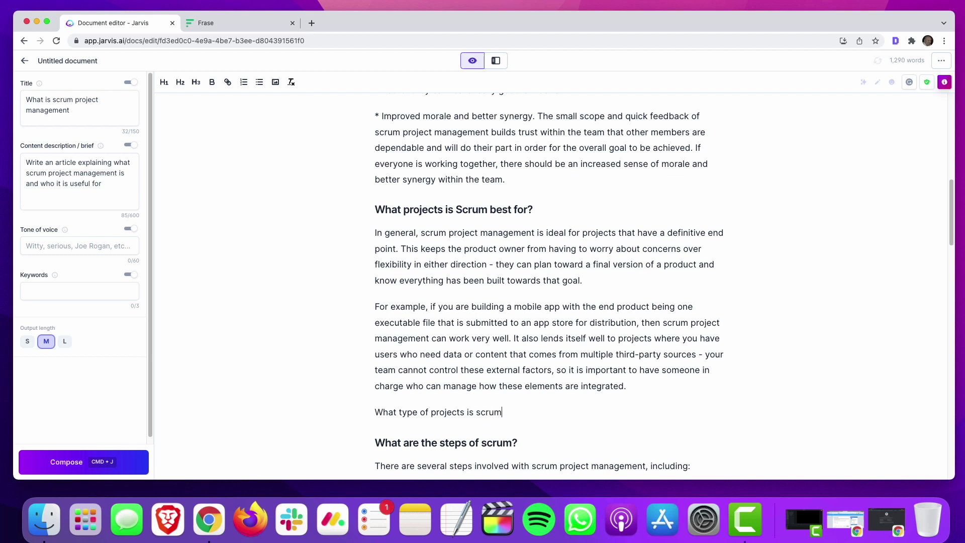
type(" not suited for?")
key("Return")
key("Up")
left_click(180, 82)
left_click(425, 441)
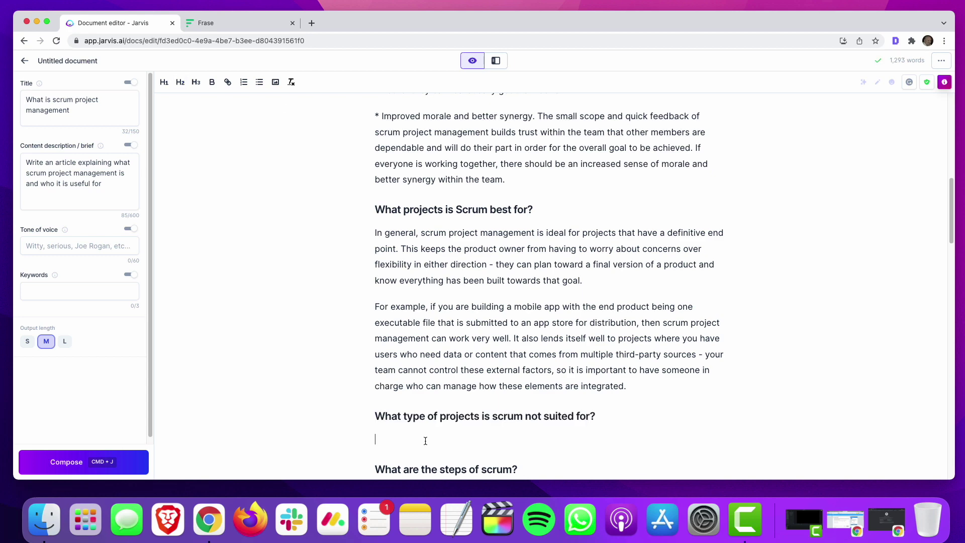
Generate AI text under "What type of projects is scrum not suited for?" and discard that version
key("super+j")
scroll(425, 441, "down", 7)
scroll(454, 201, "up", 2)
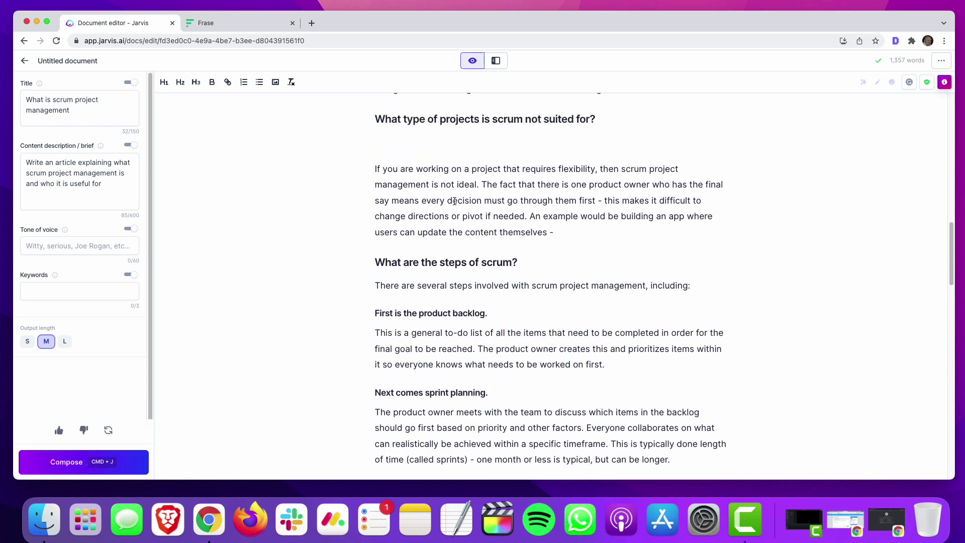
left_click_drag(416, 146, 575, 231)
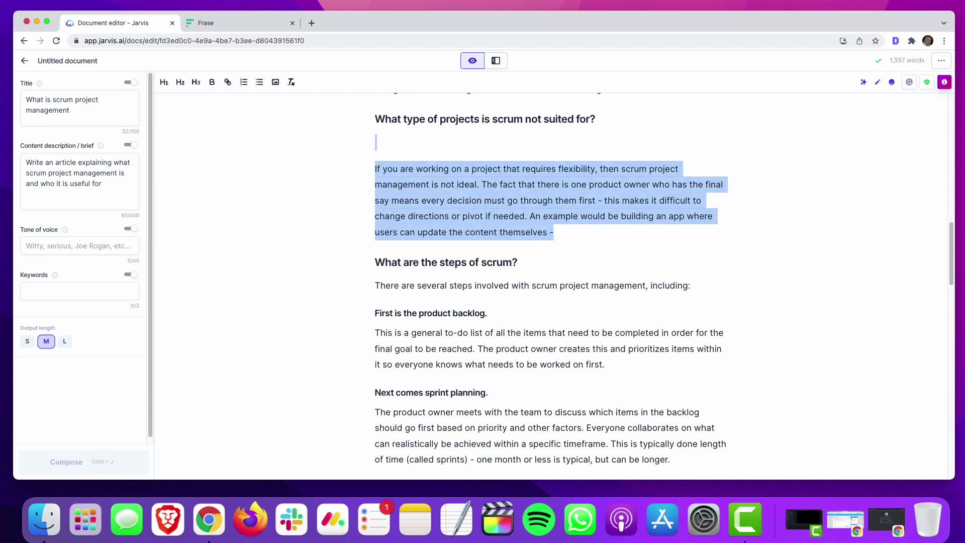
key("BackSpace")
Generate new AI text on unsuitable scrum projects, remove the blank line above it, and generate further continuations
key("super+j")
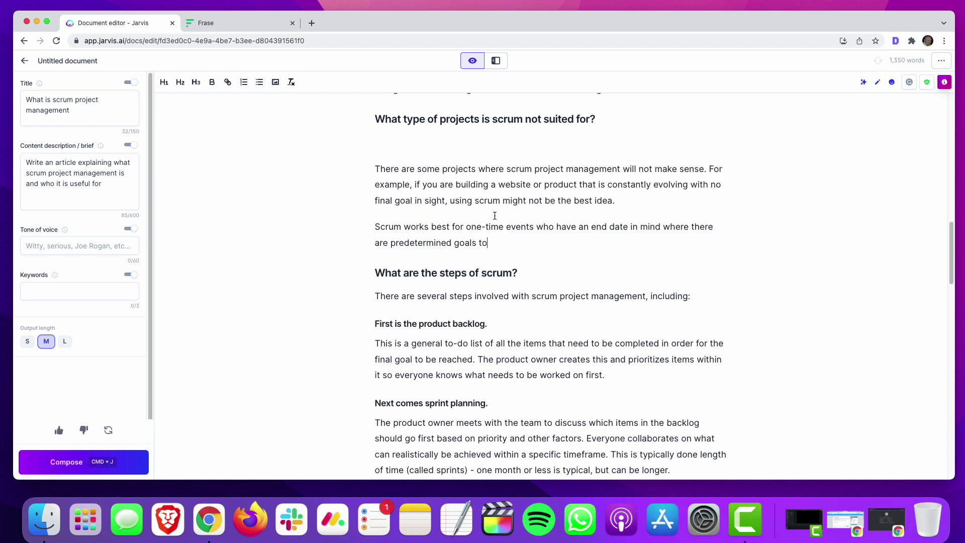
key("BackSpace")
key("super+j")
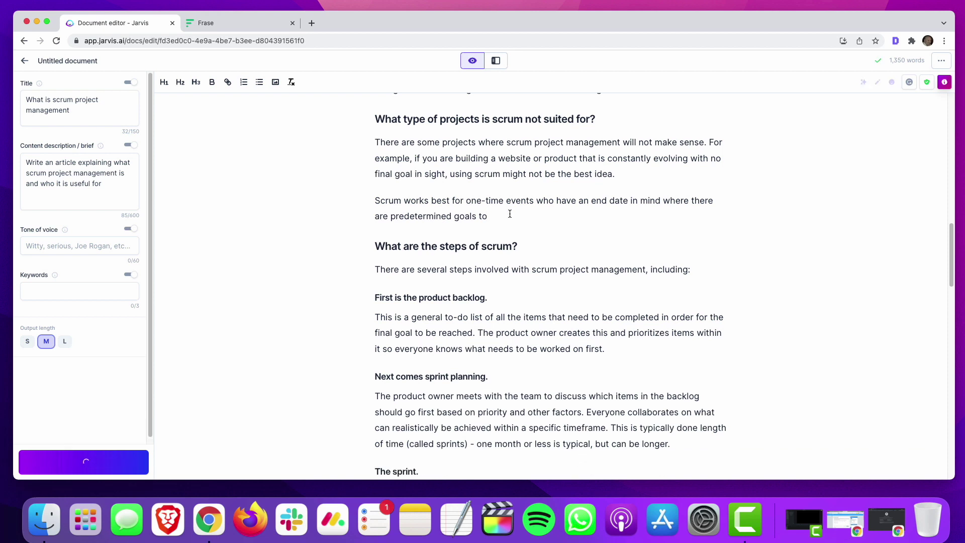
key("super+j")
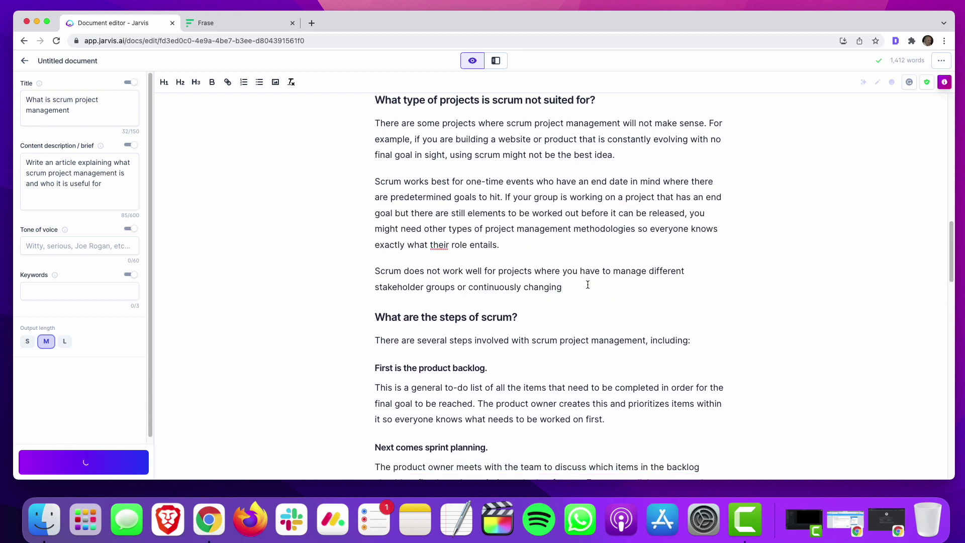
Delete the off-topic generated text and blank lines after the sentence ending "continuously changing goals or feedback."
left_click_drag(431, 297, 774, 353)
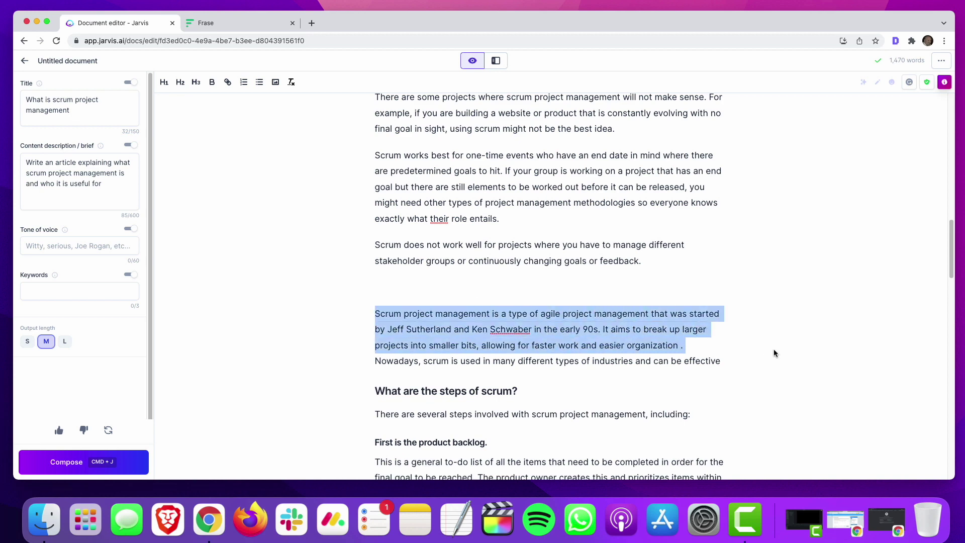
key("BackSpace")
key("BackSpace")
key("BackSpace")
Look through the article draft in Jarvis and compare it with the overview targets in the Frase content brief
scroll(409, 293, "down", 3)
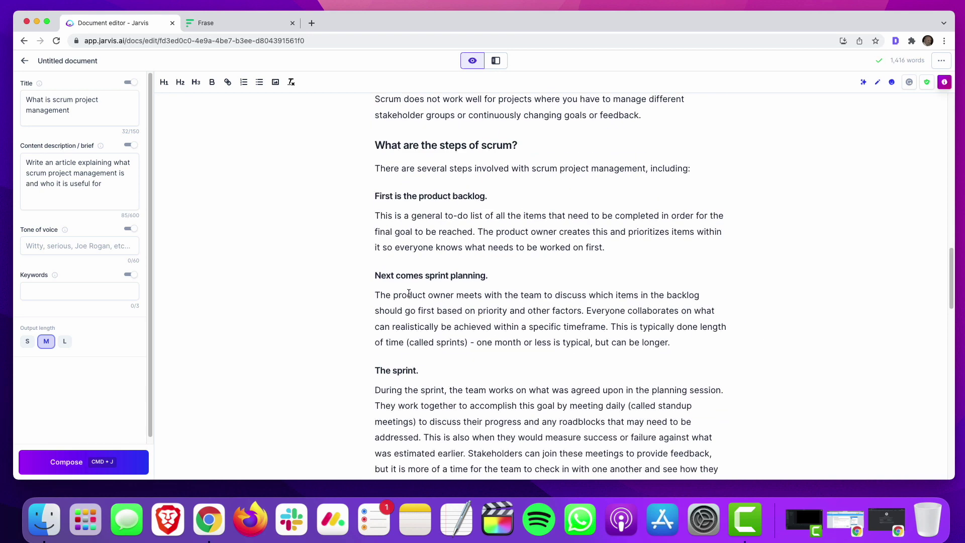
scroll(409, 294, "down", 10)
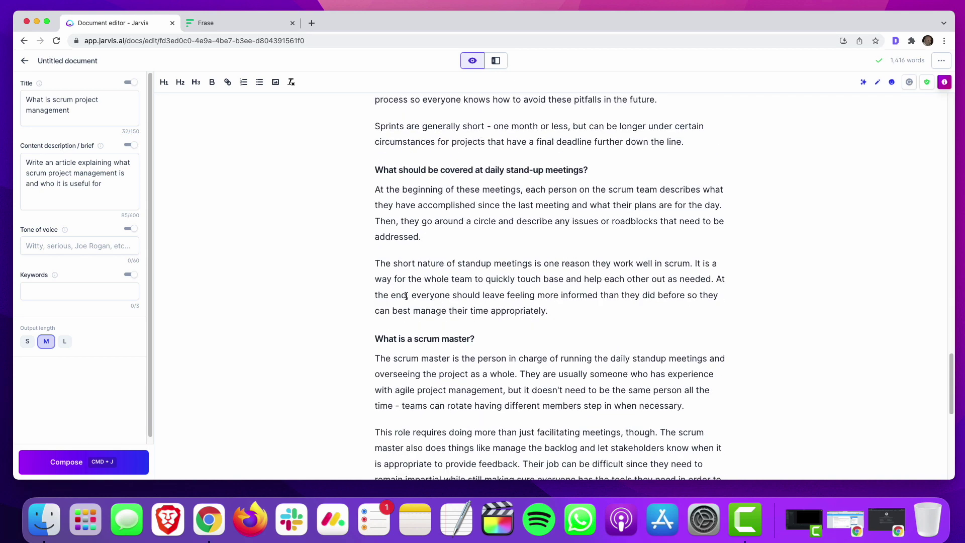
scroll(406, 296, "down", 8)
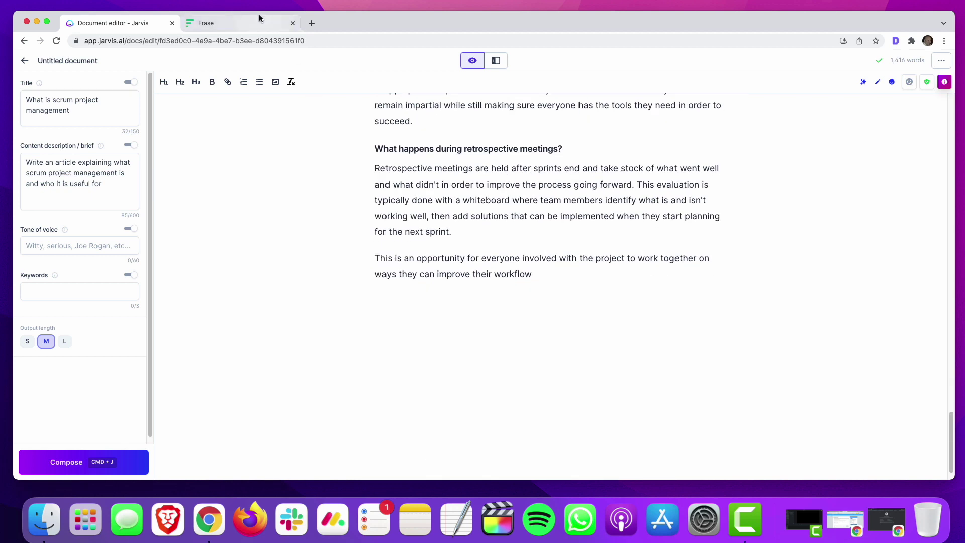
left_click(259, 19)
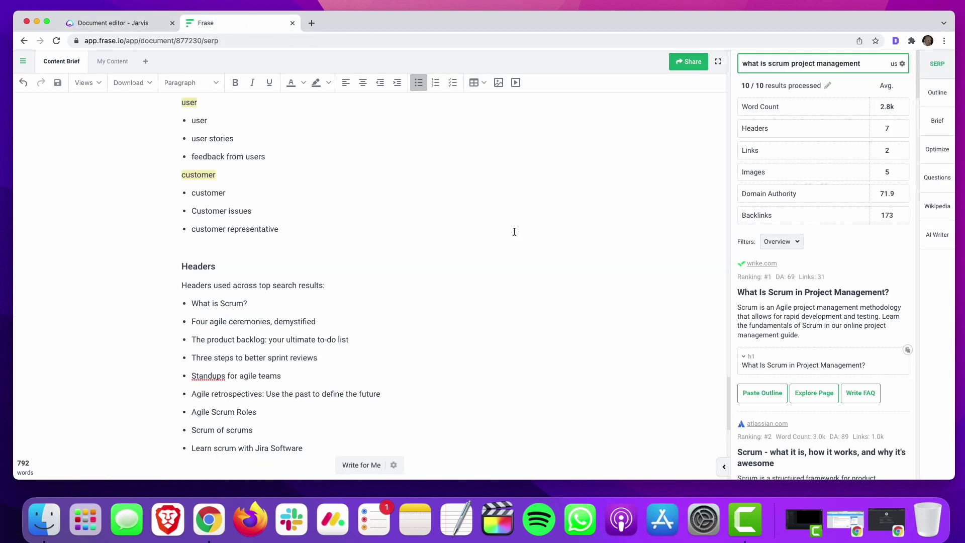
scroll(514, 232, "up", 15)
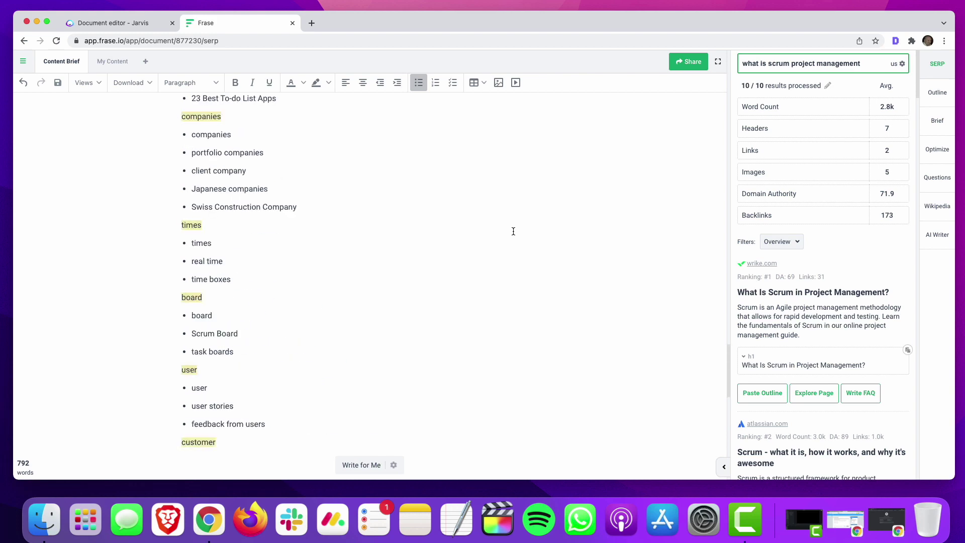
scroll(513, 231, "up", 15)
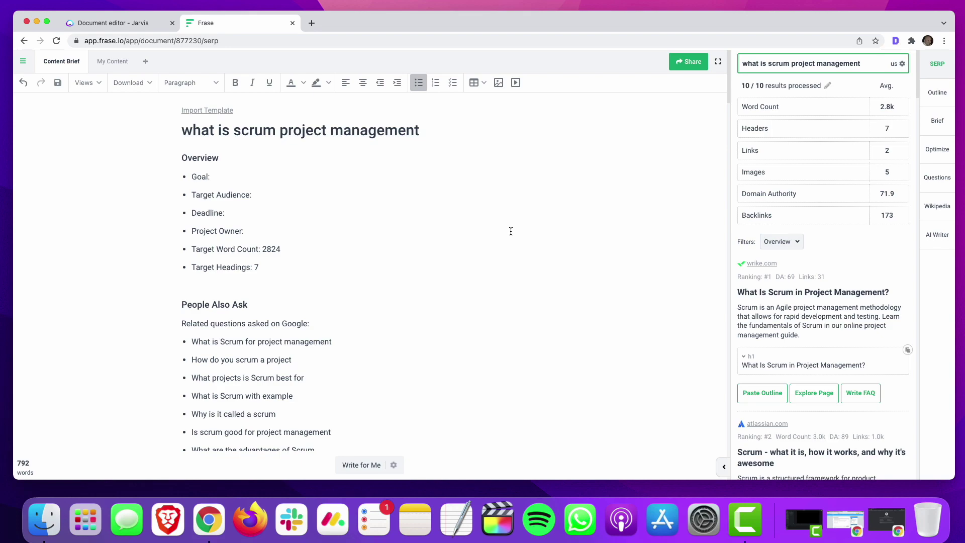
left_click(116, 23)
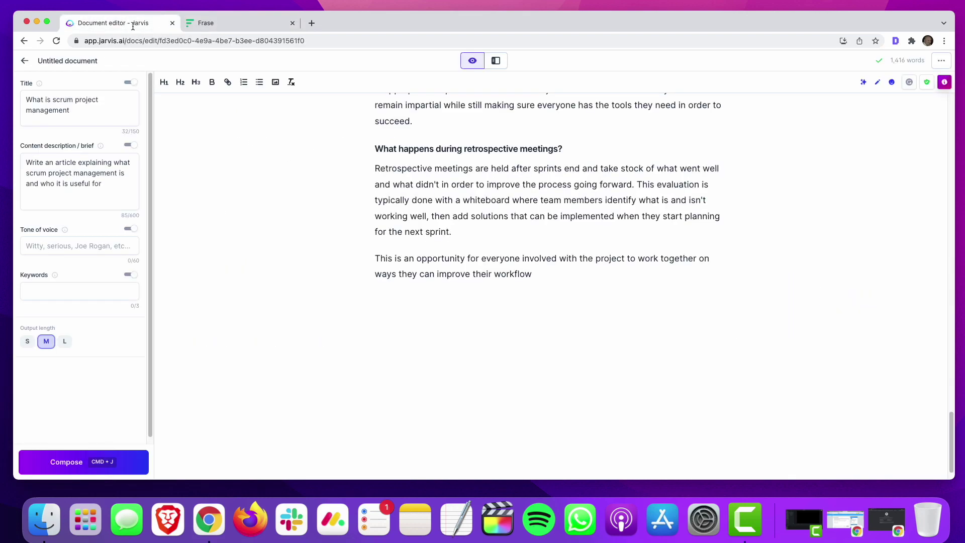
scroll(425, 234, "up", 5)
scroll(425, 234, "up", 20)
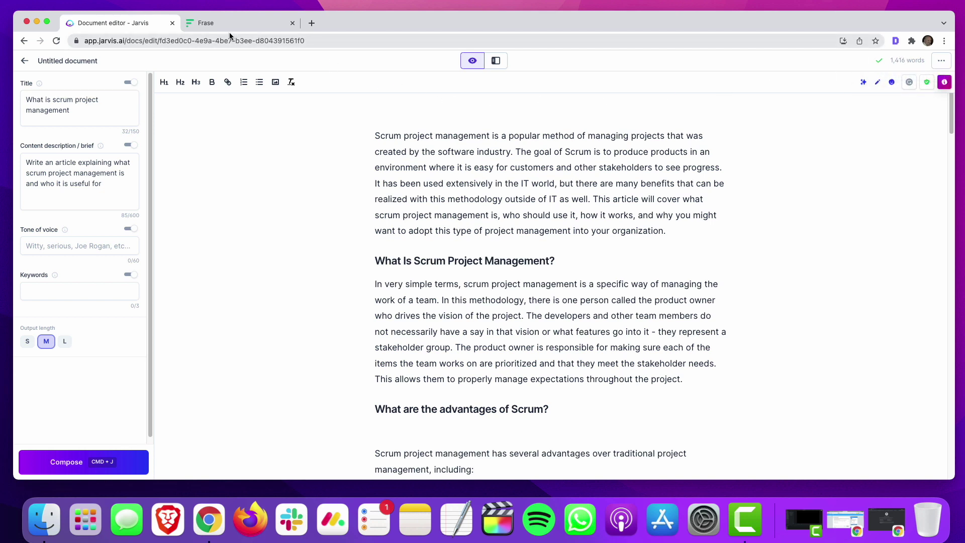
key("Tab")
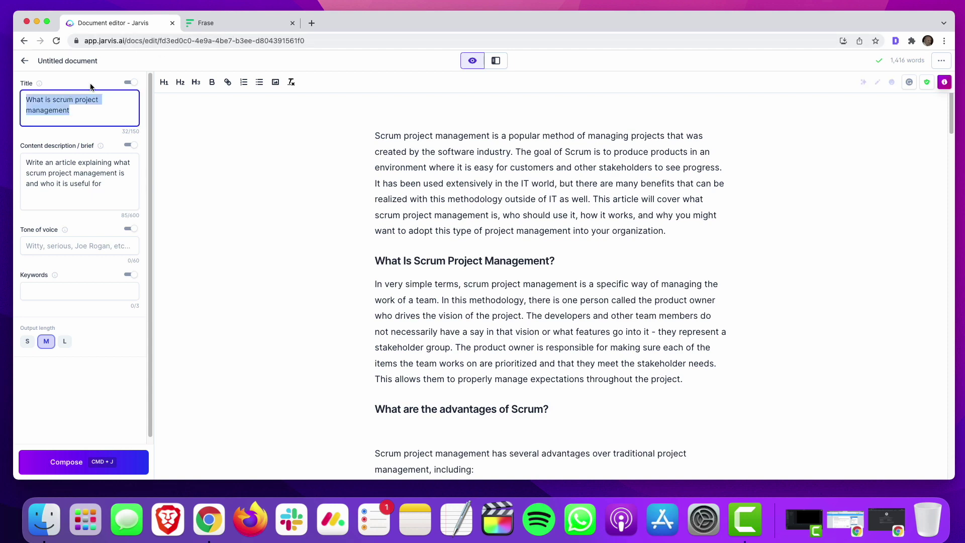
Switch to Frase, show the topic optimization list and open the empty My Content document
left_click(206, 24)
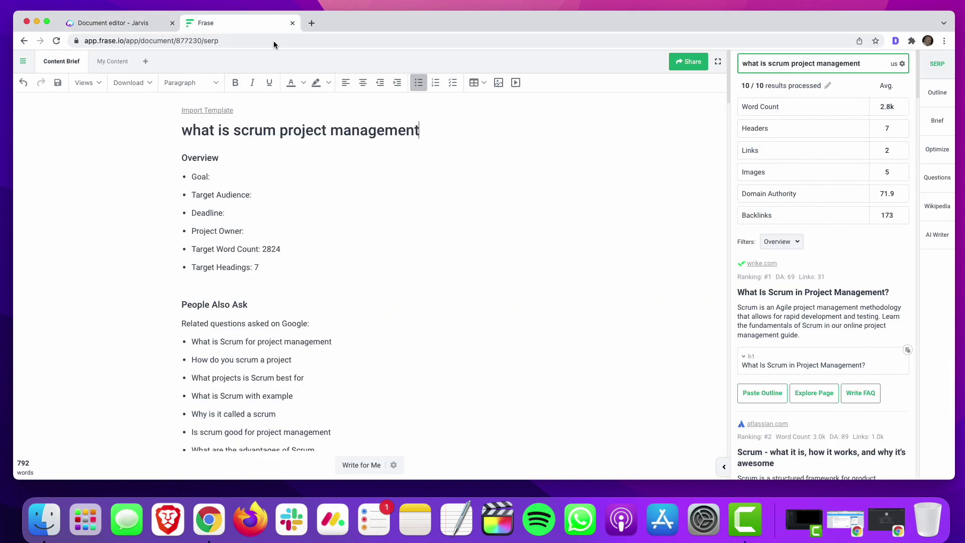
left_click(948, 154)
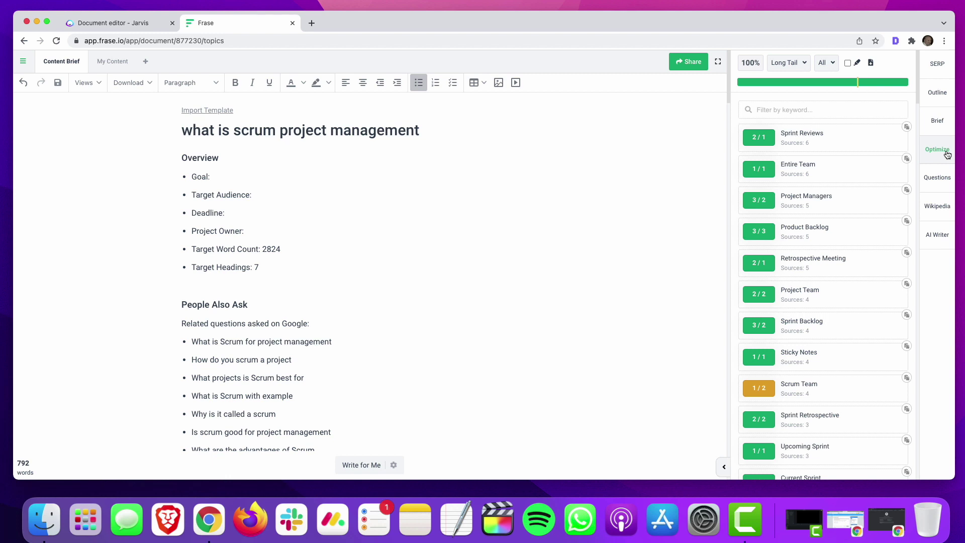
left_click(112, 60)
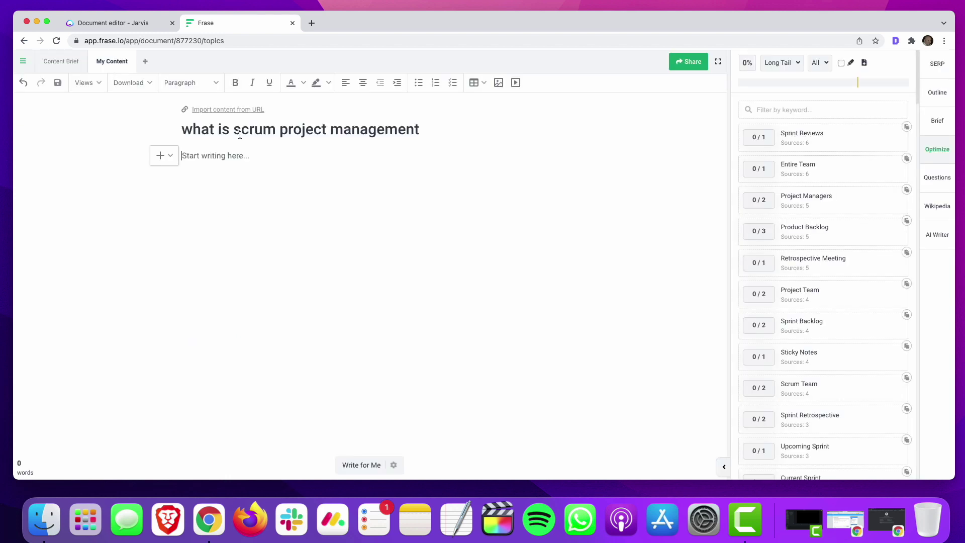
Back in Jarvis, complete the article's unfinished last sentence with AI text and delete the extra generated section on scrum's benefits
left_click(161, 24)
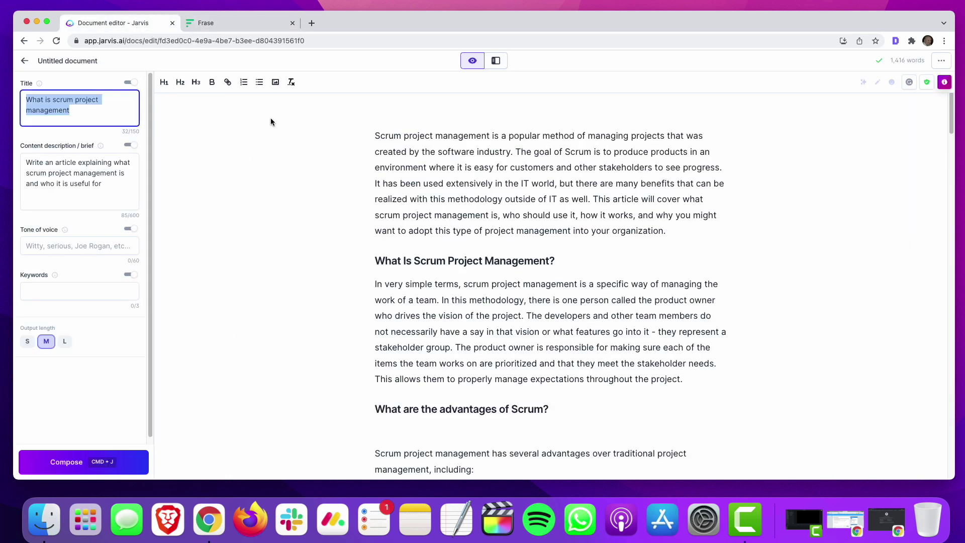
left_click_drag(375, 134, 668, 389)
left_click_drag(638, 267, 638, 267)
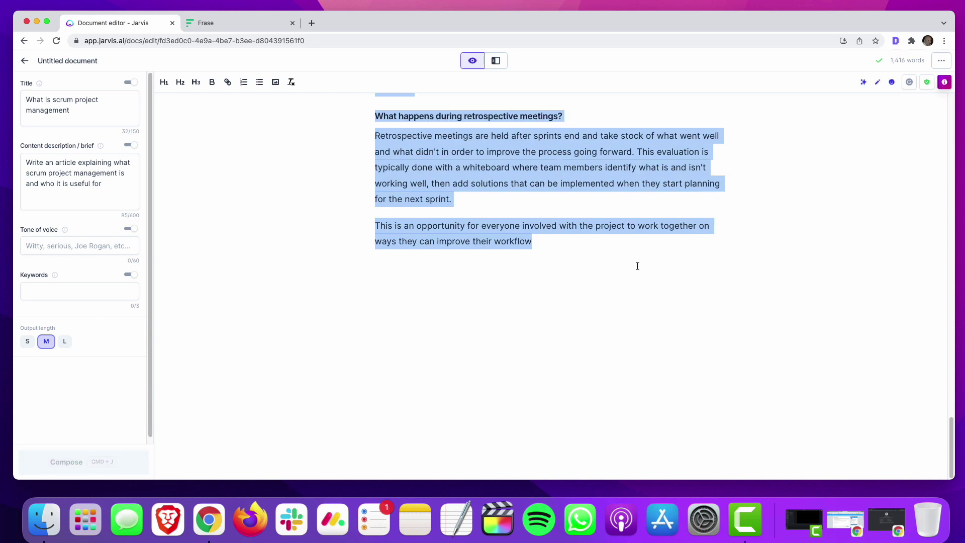
left_click(584, 242)
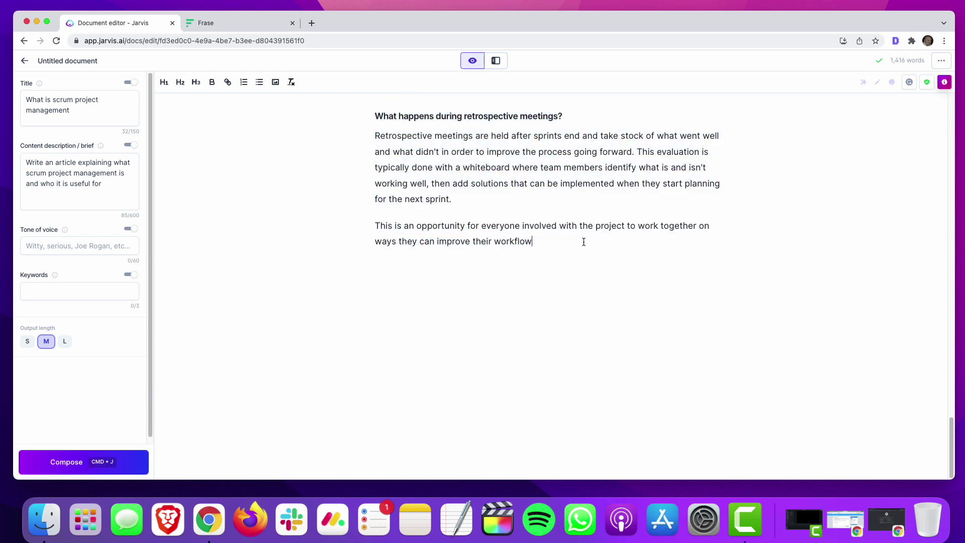
key("super+j")
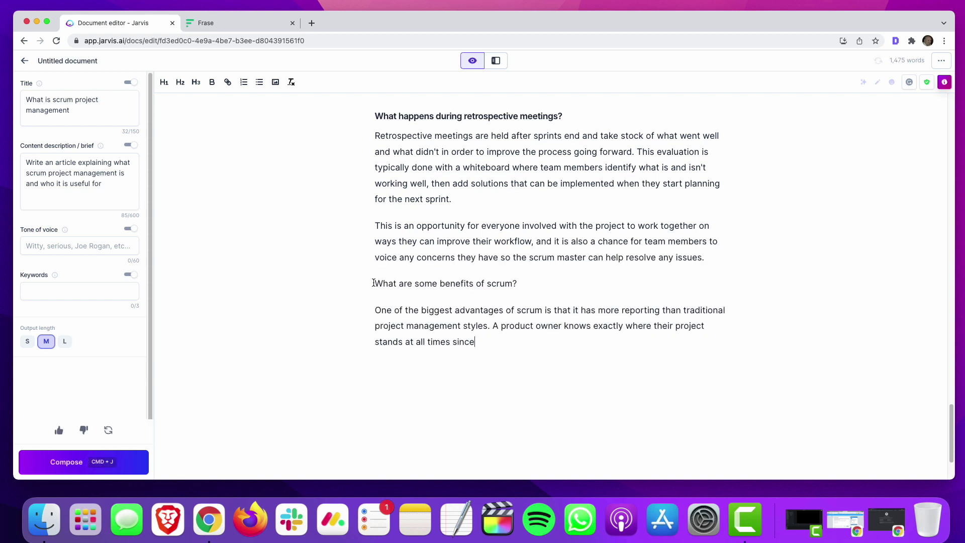
left_click_drag(373, 283, 556, 358)
key("BackSpace")
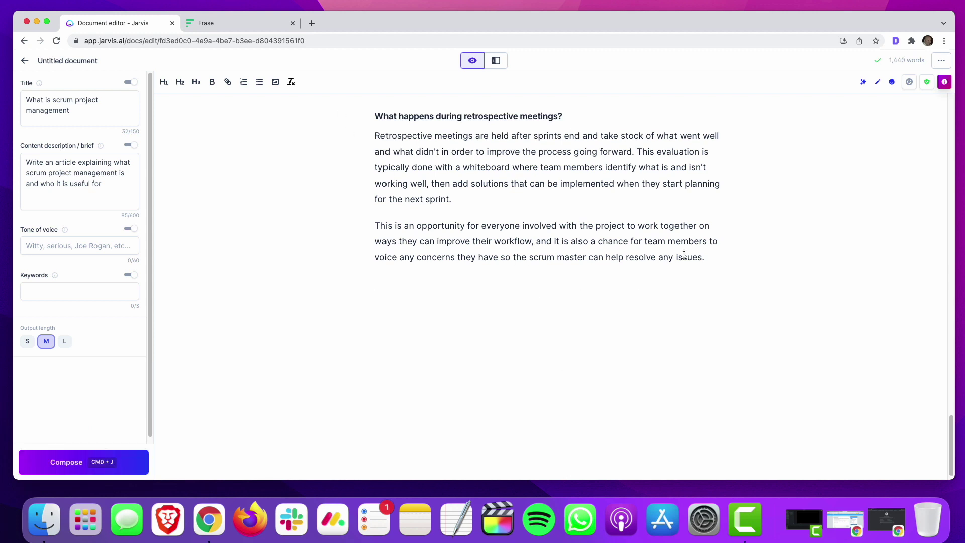
Copy the whole Jarvis article into Frase's My Content document and look it over from start to end
key("super+a")
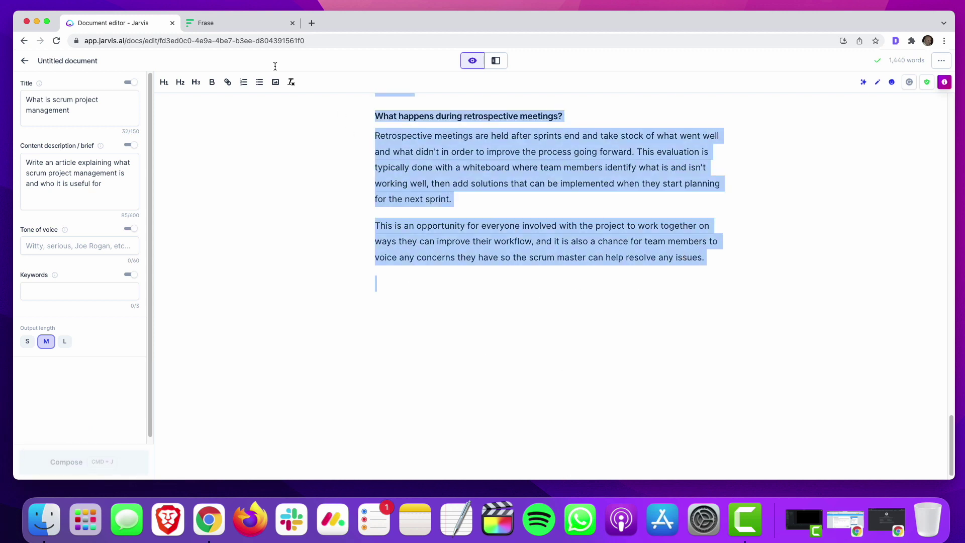
left_click(227, 27)
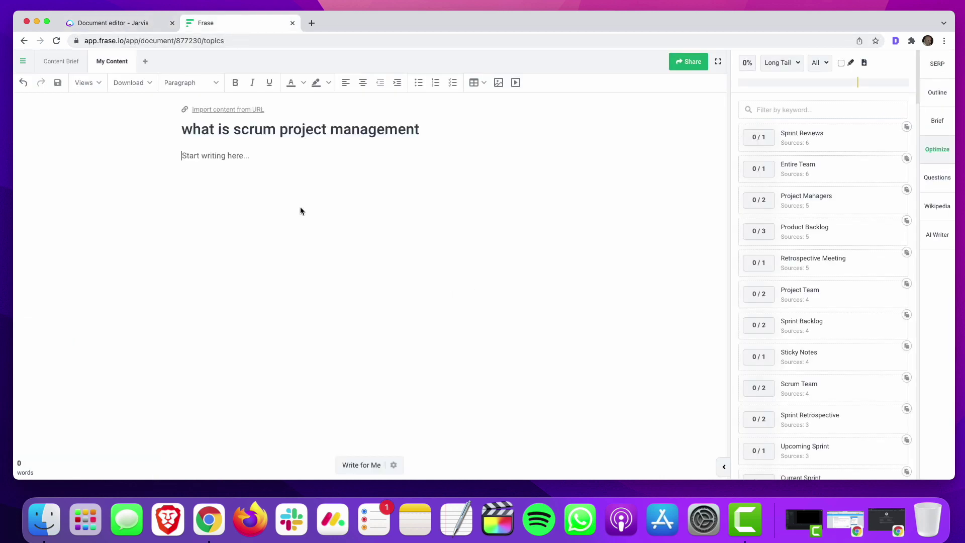
key("super+v")
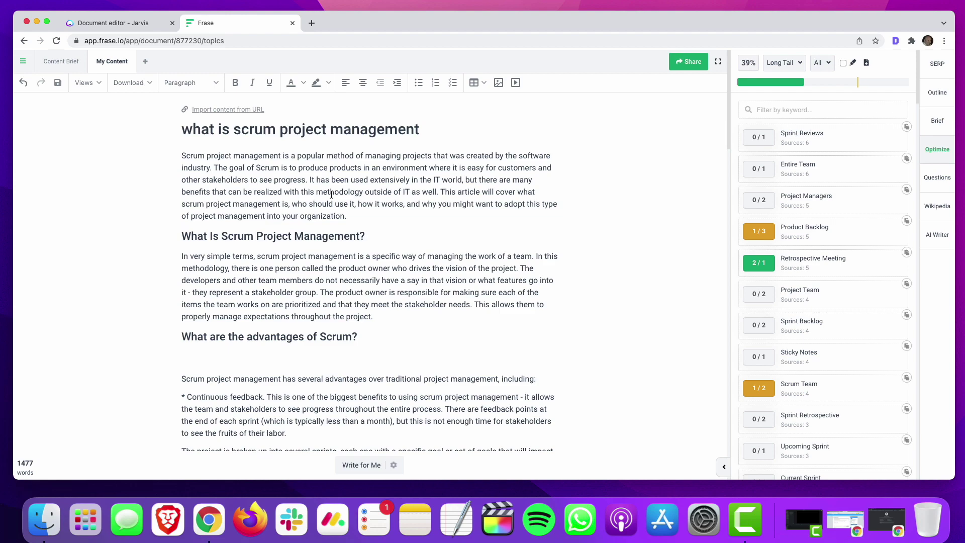
scroll(466, 334, "down", 15)
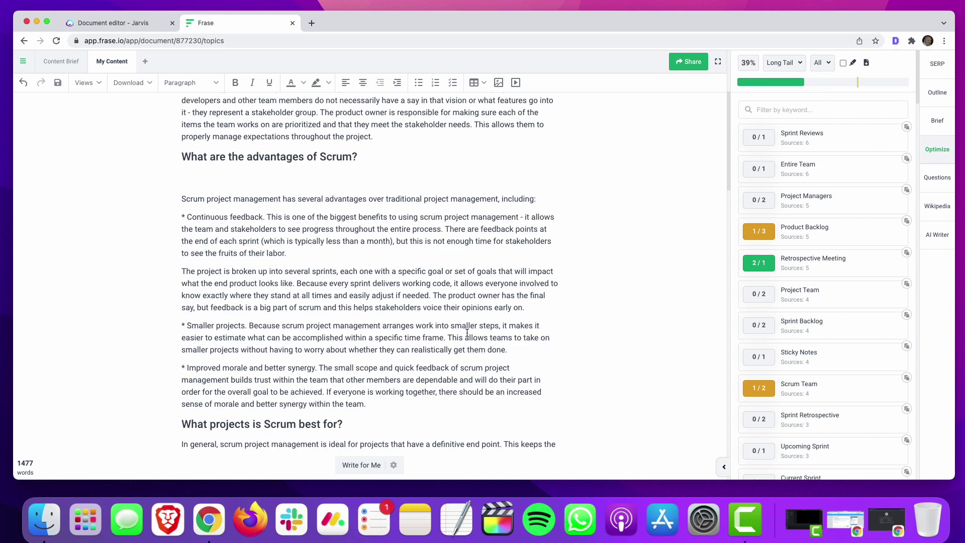
scroll(467, 334, "down", 15)
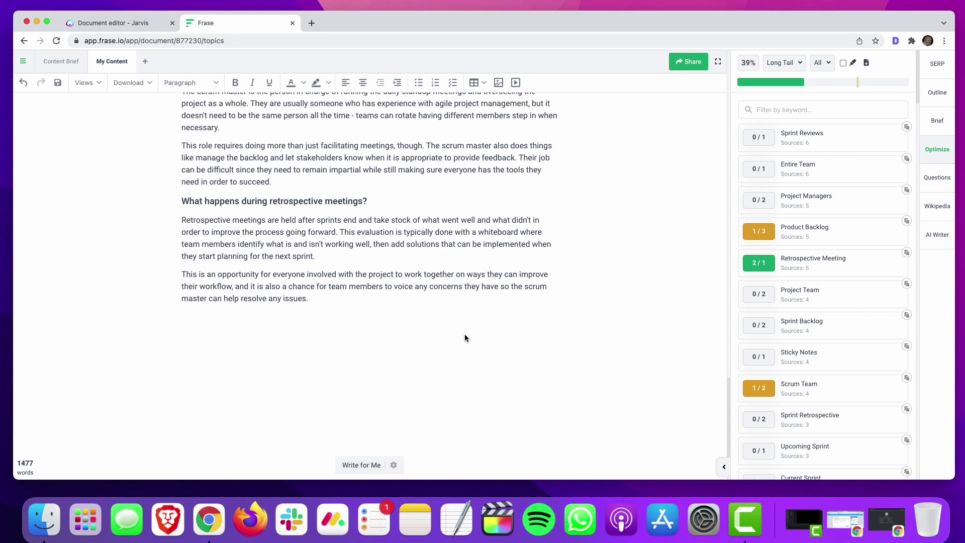
scroll(467, 335, "up", 5)
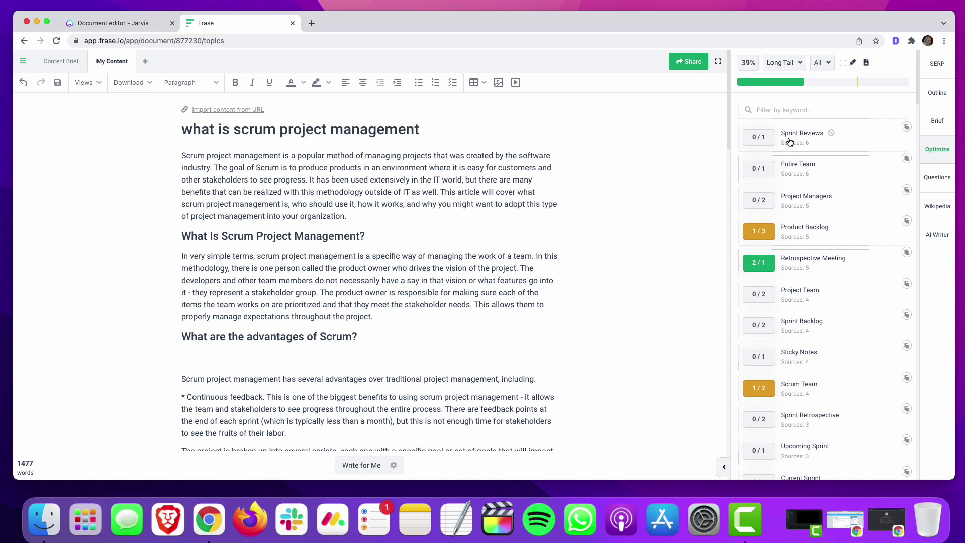
Change the optimization list from Long Tail to Top Topics and examine how often the article uses each topic
left_click(796, 63)
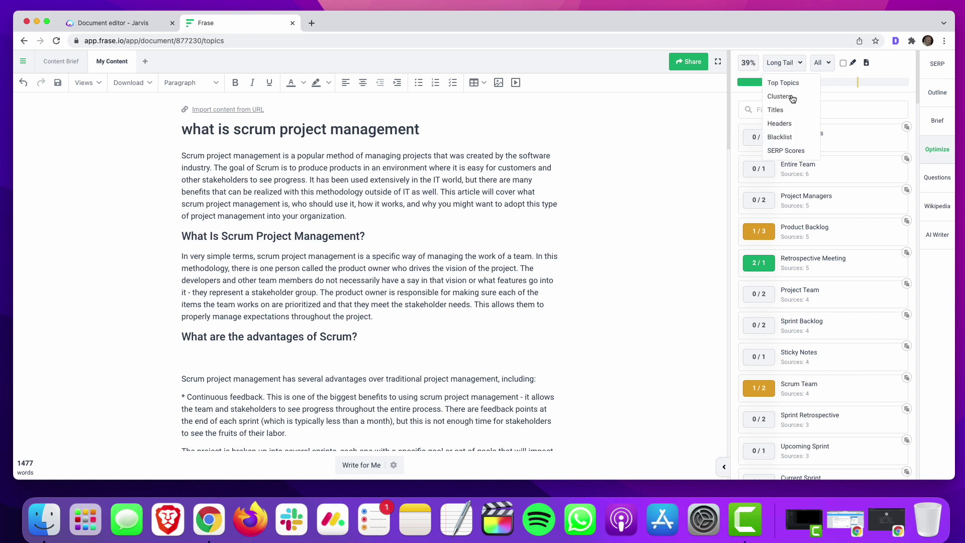
left_click(786, 83)
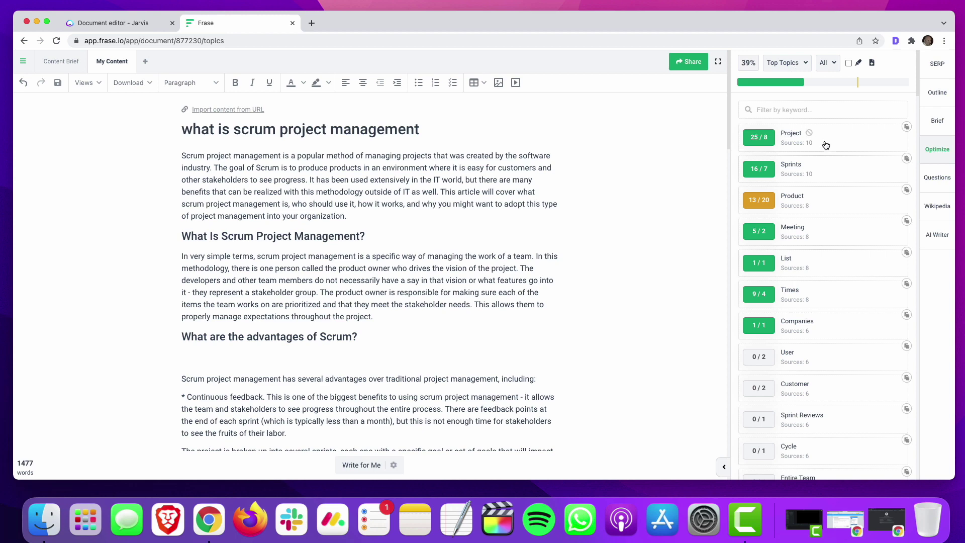
left_click(826, 145)
left_click(772, 84)
mouse_move(771, 146)
mouse_move(774, 200)
scroll(868, 295, "down", 1)
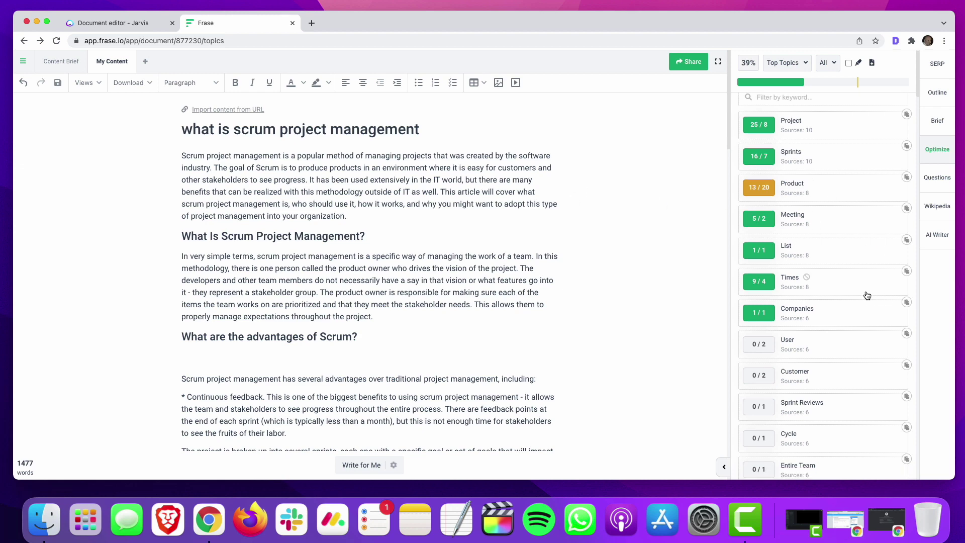
scroll(865, 293, "down", 4)
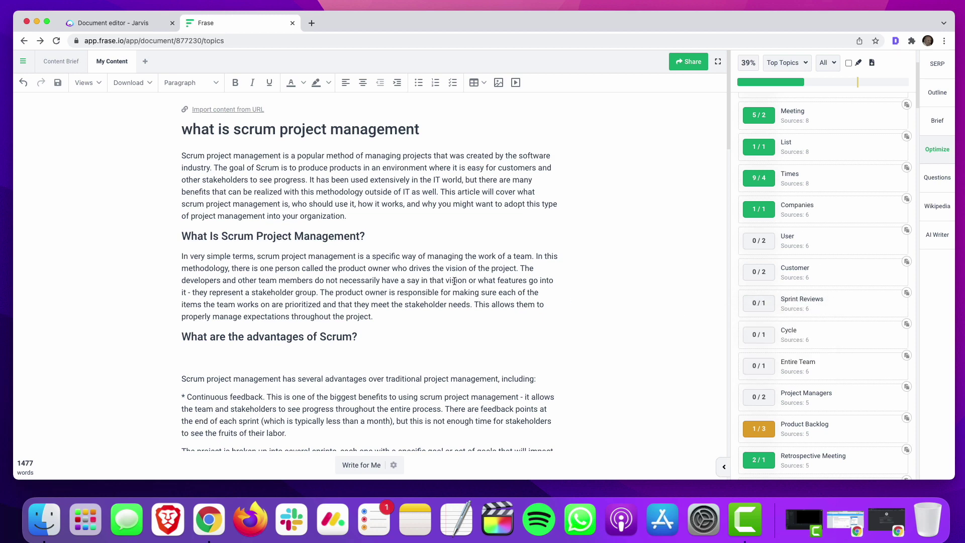
Remove the blank line beneath the heading "What are the advantages of Scrum?"
scroll(304, 217, "down", 4)
scroll(303, 217, "up", 2)
left_click(191, 267)
key("Delete")
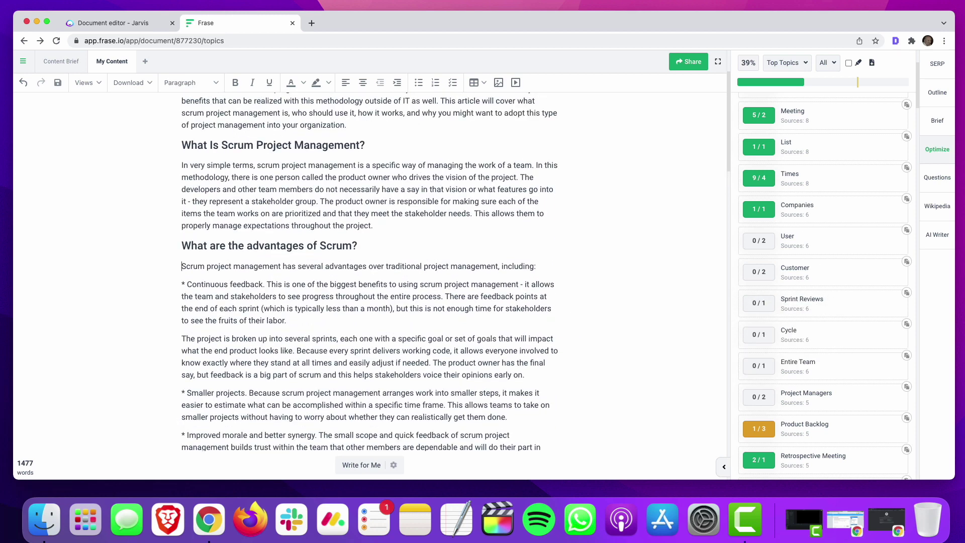
Insert ", or sprint reviews," after "retrospective meeting" in the first sentence of the Retrospective meeting section
scroll(234, 255, "down", 15)
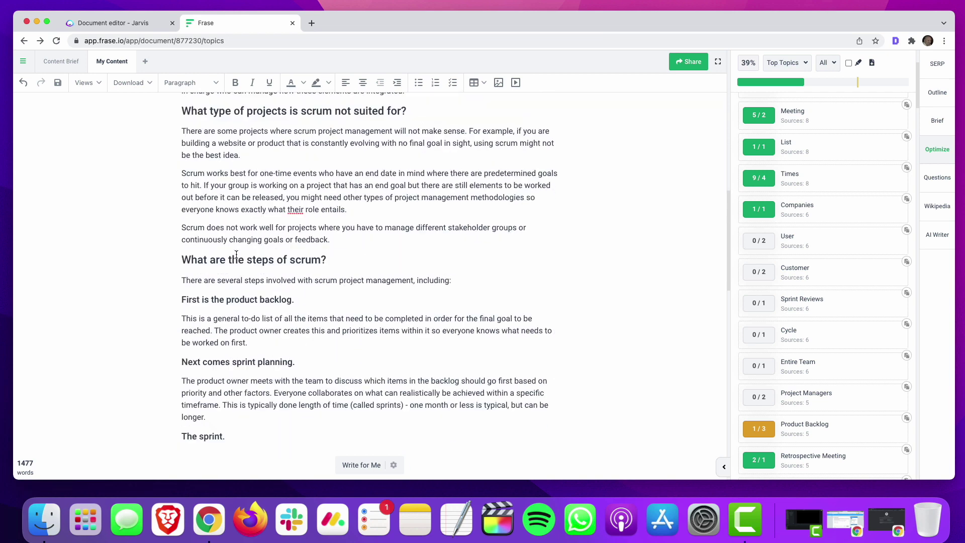
scroll(236, 254, "down", 5)
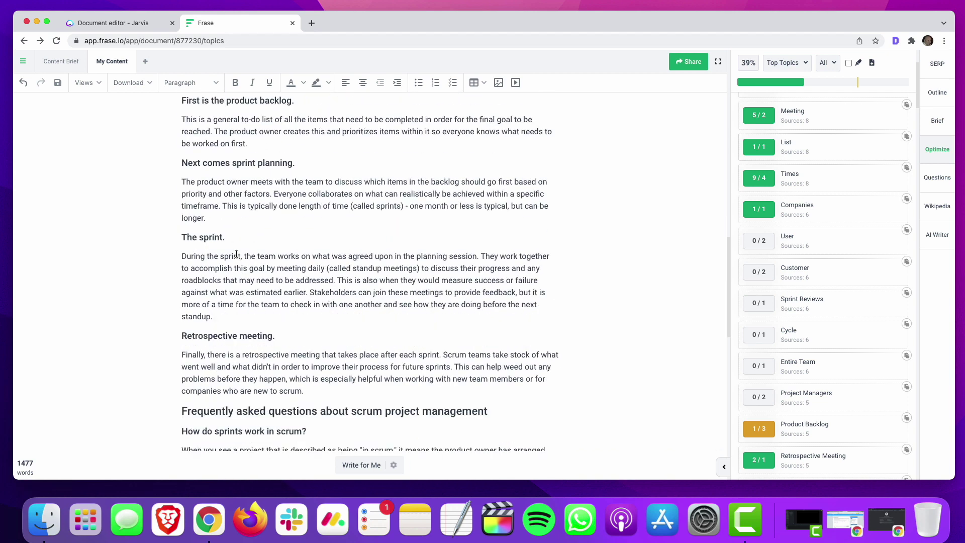
scroll(236, 254, "down", 1)
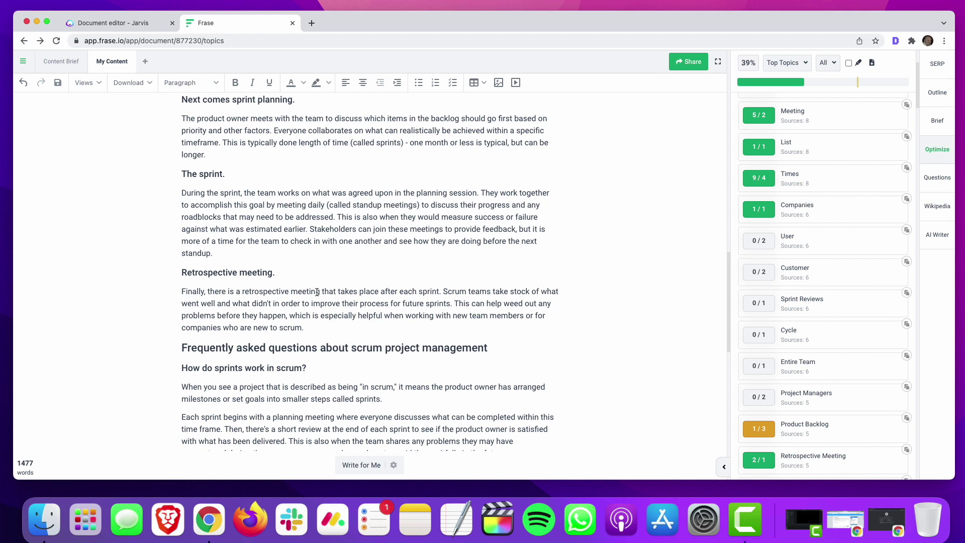
type(", or sprint")
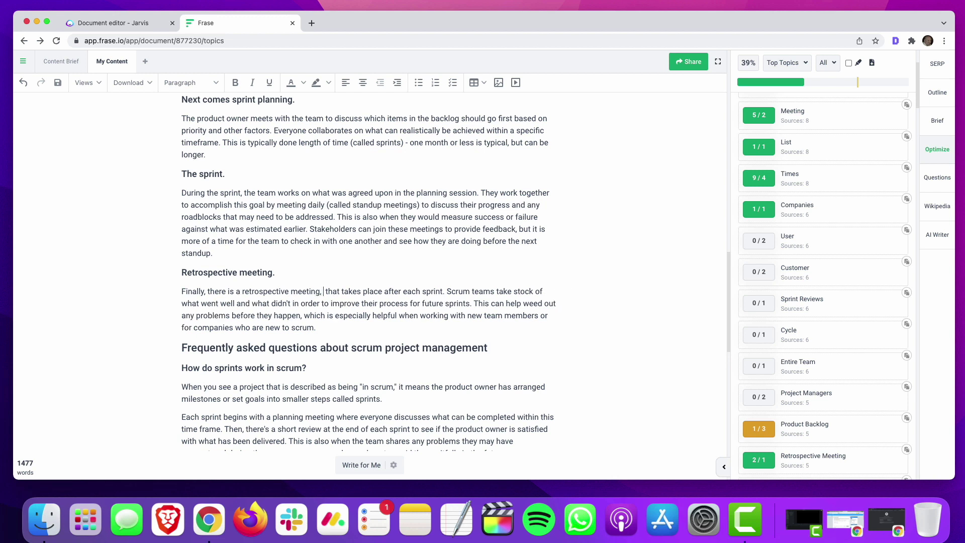
type(" review")
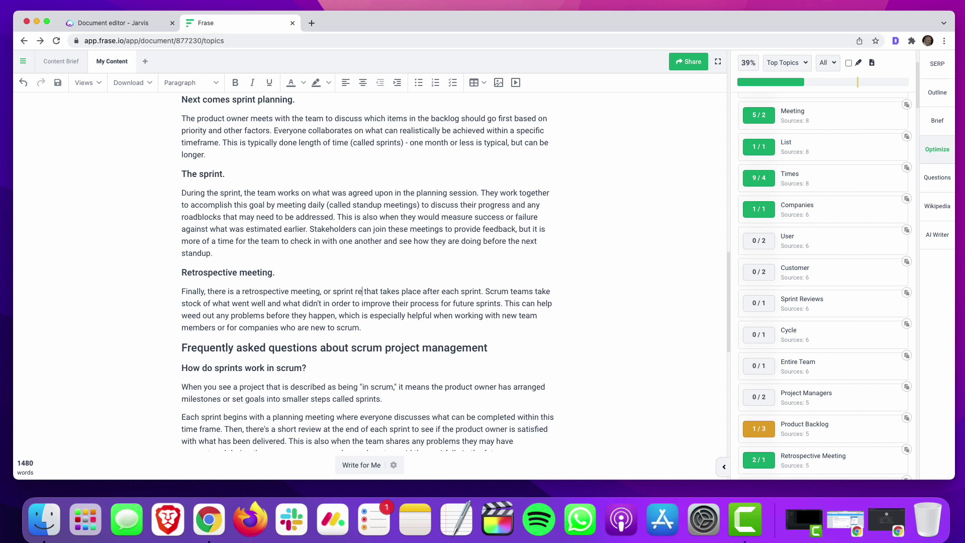
type("s,")
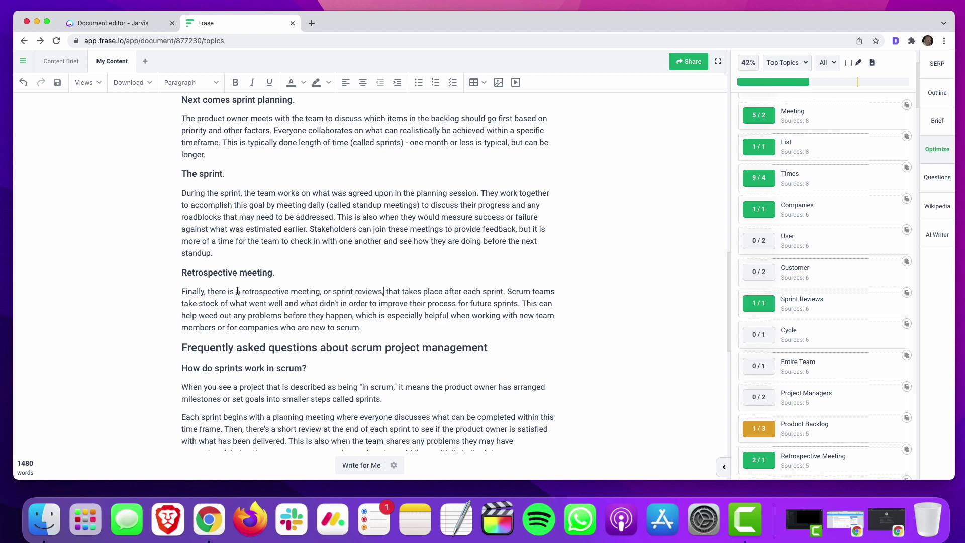
Change the first sentence of the Retrospective meeting section to read "there are retrospective meetings"
left_click_drag(228, 291, 240, 292)
type("are")
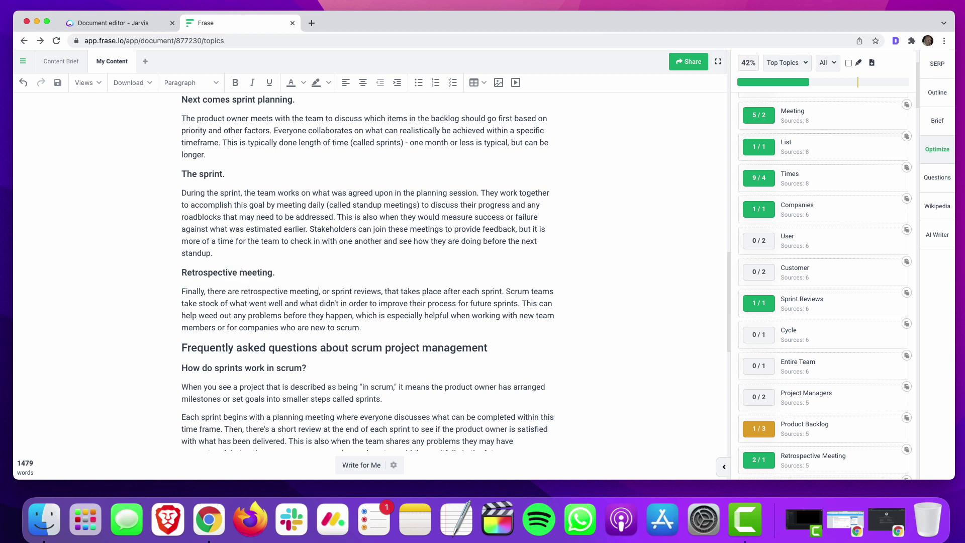
type("s")
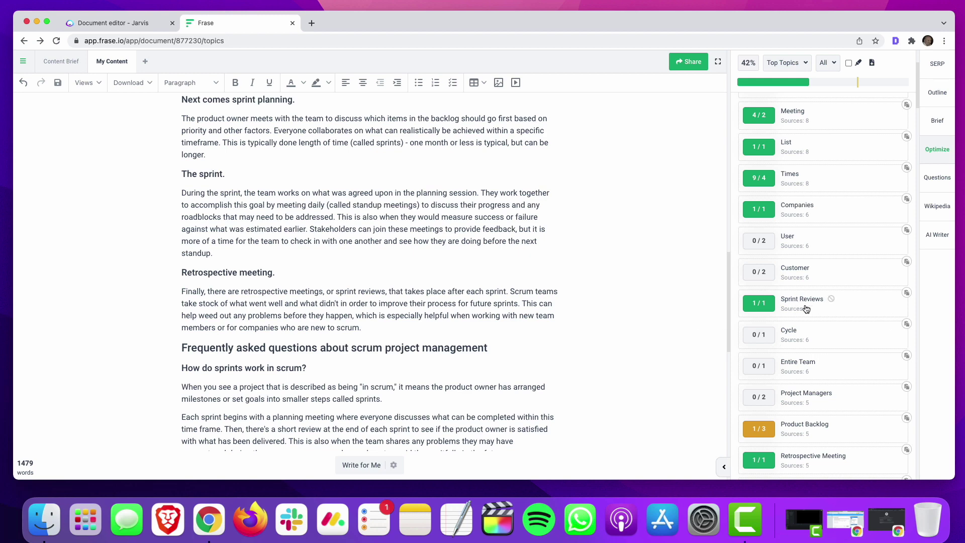
Reword the section heading as "Sprint retrospective meeting." and insert "sprint" before "retrospective meetings" in the sentence below it
scroll(832, 363, "down", 2)
scroll(832, 363, "down", 5)
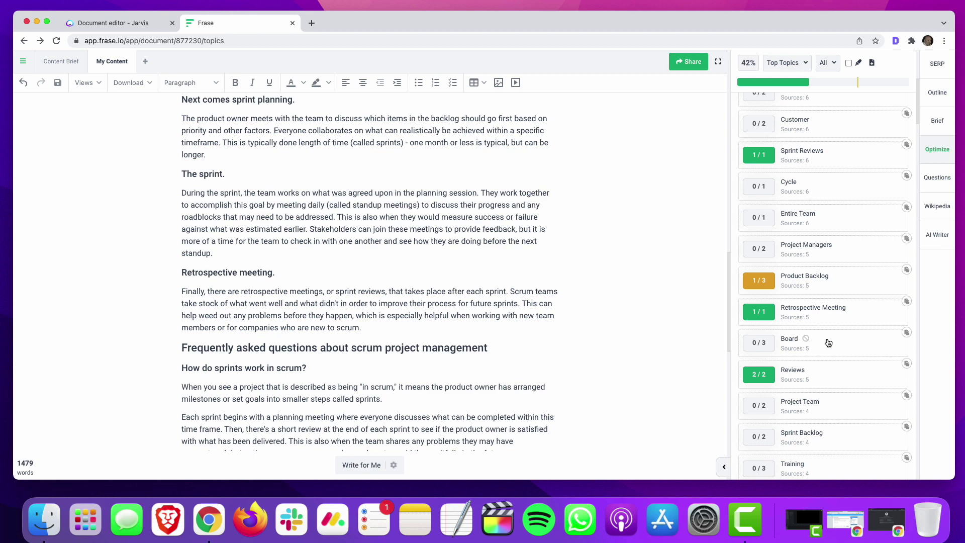
scroll(828, 343, "down", 5)
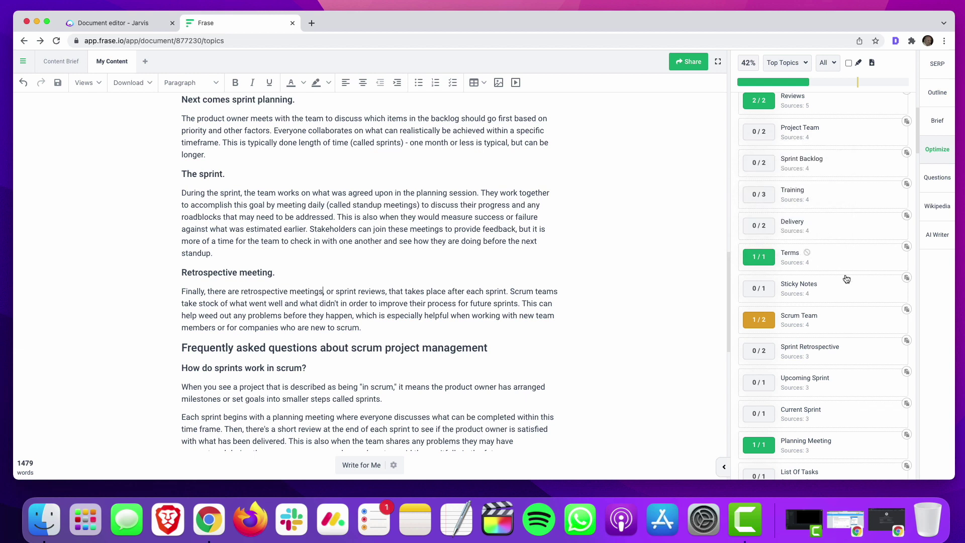
scroll(848, 287, "down", 2)
mouse_move(761, 290)
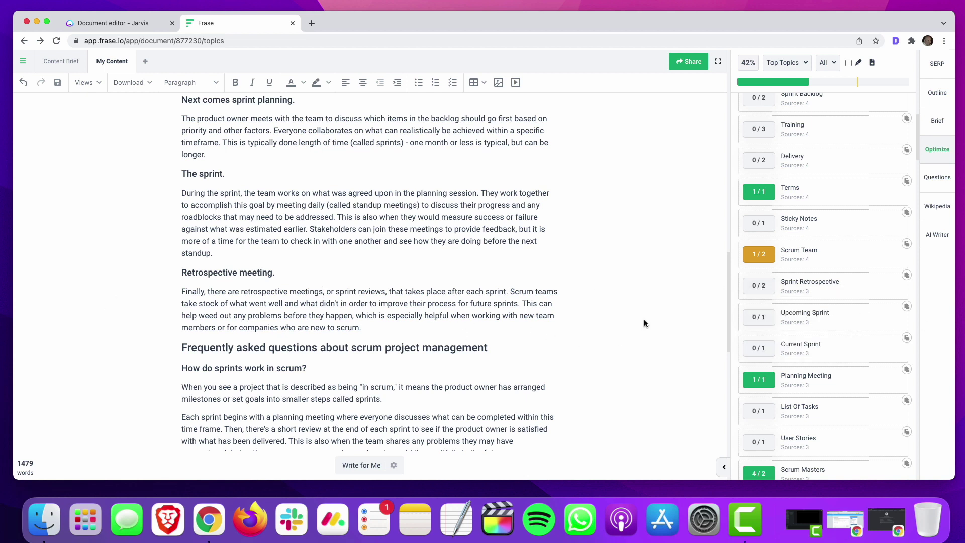
left_click(181, 273)
type("P")
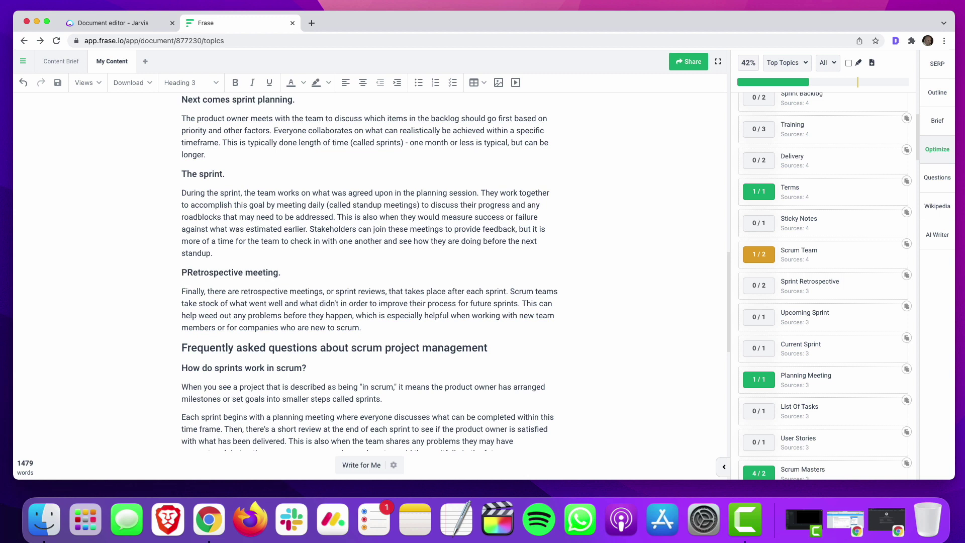
key("BackSpace")
type("Sprint")
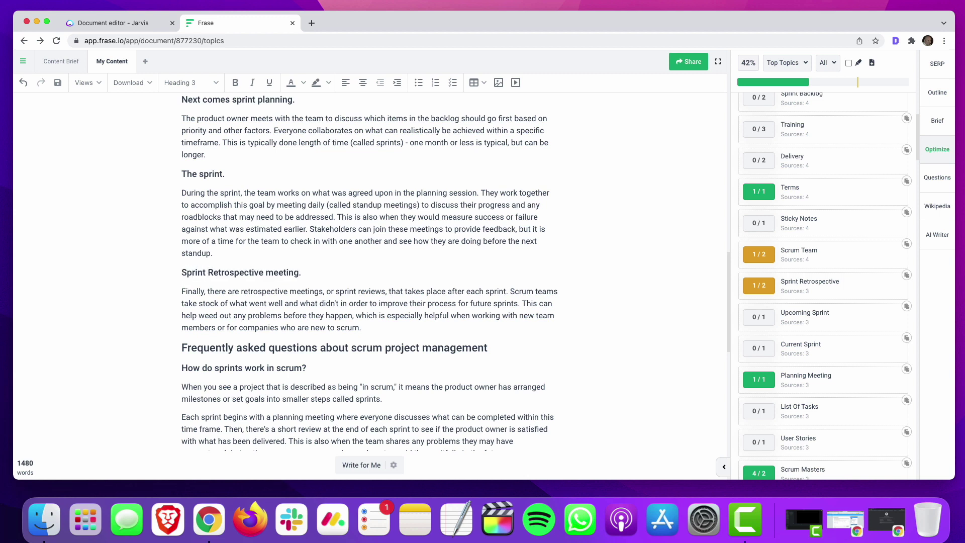
key("Delete")
type("r")
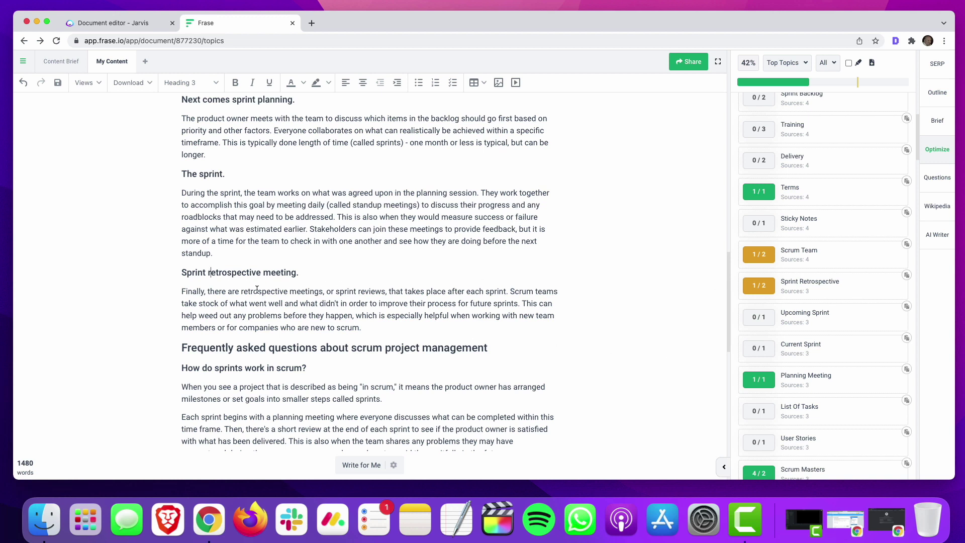
left_click(241, 291)
type("sprint")
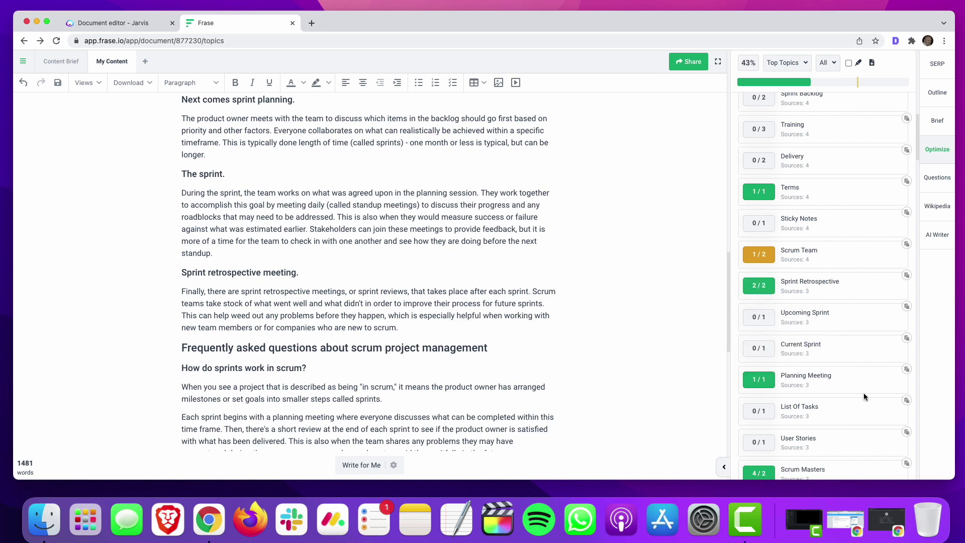
Open the Content Brief document and look over its overview, People Also Ask questions and SERP summaries
scroll(864, 393, "up", 10)
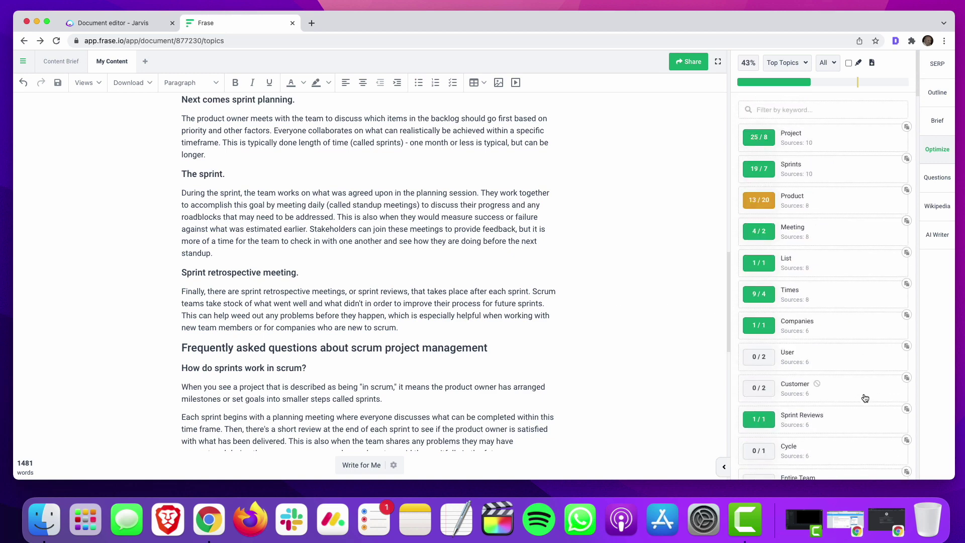
scroll(392, 168, "up", 15)
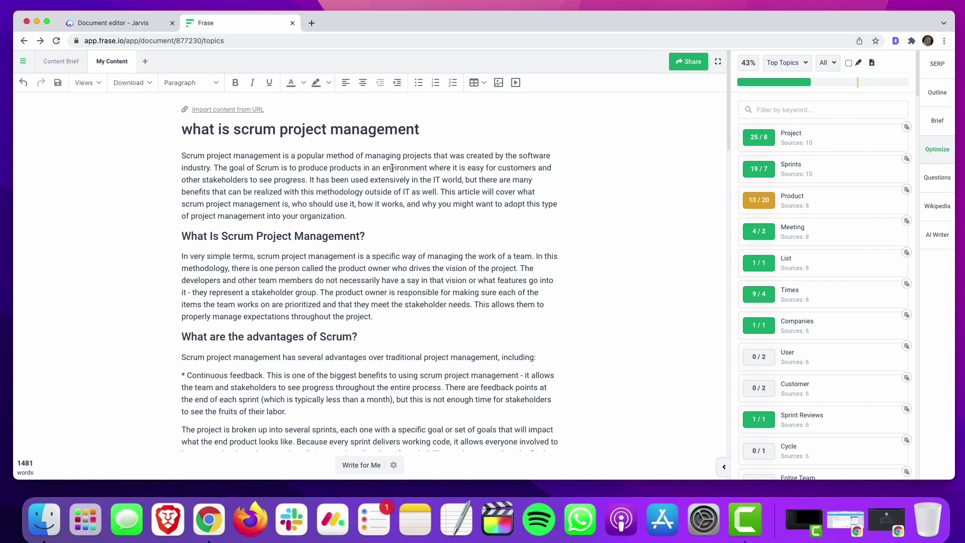
left_click(53, 62)
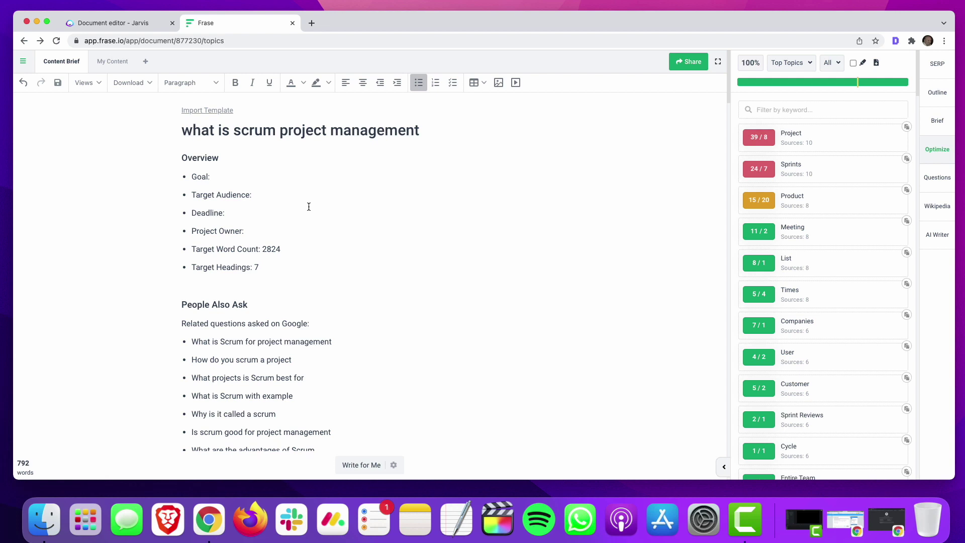
scroll(274, 351, "down", 3)
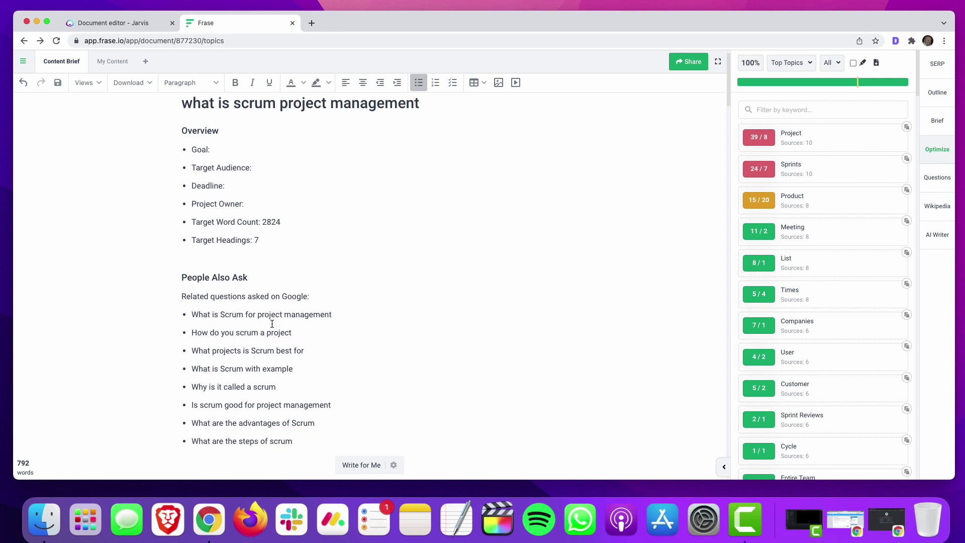
scroll(291, 324, "down", 20)
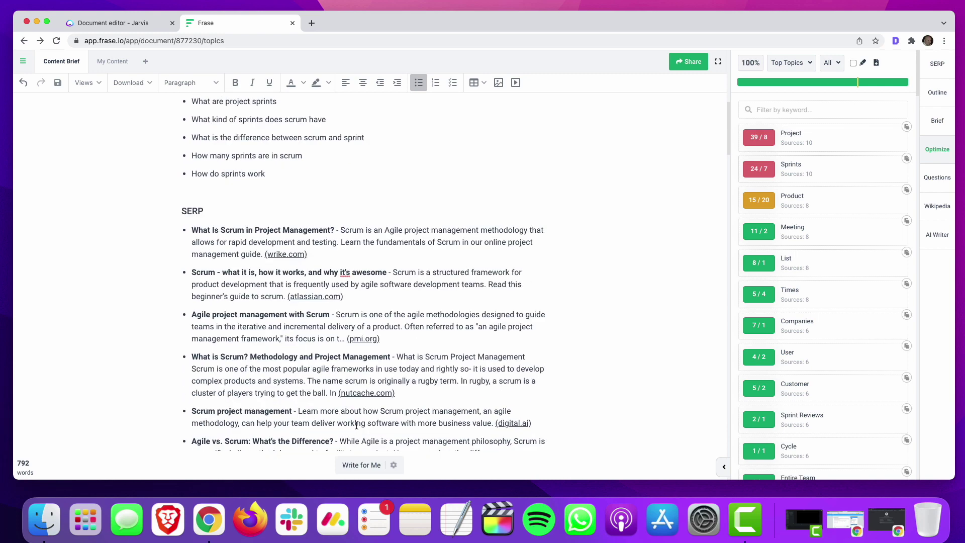
scroll(349, 410, "up", 20)
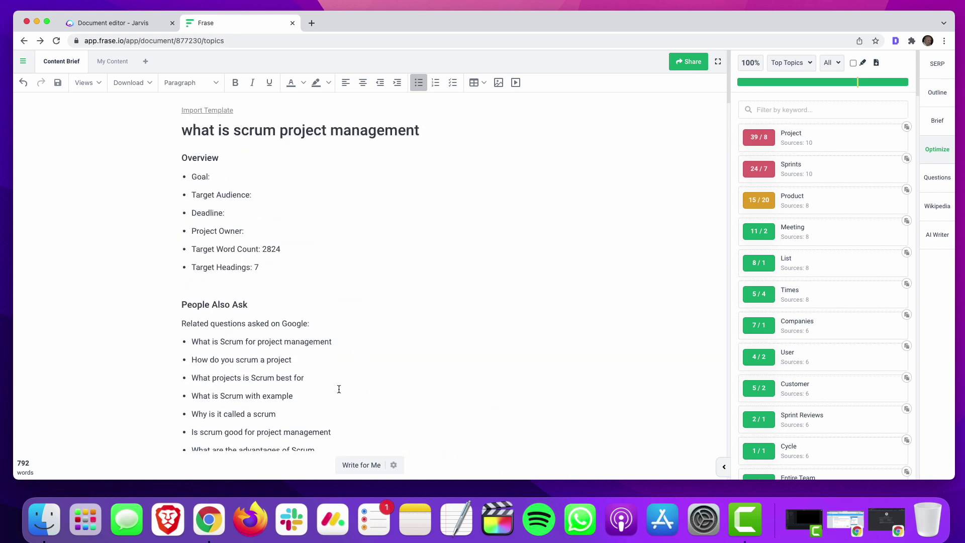
Switch to the Jarvis document and remove the blank line beneath the heading "What are the advantages of Scrum?"
key("ctrl+shift+Tab")
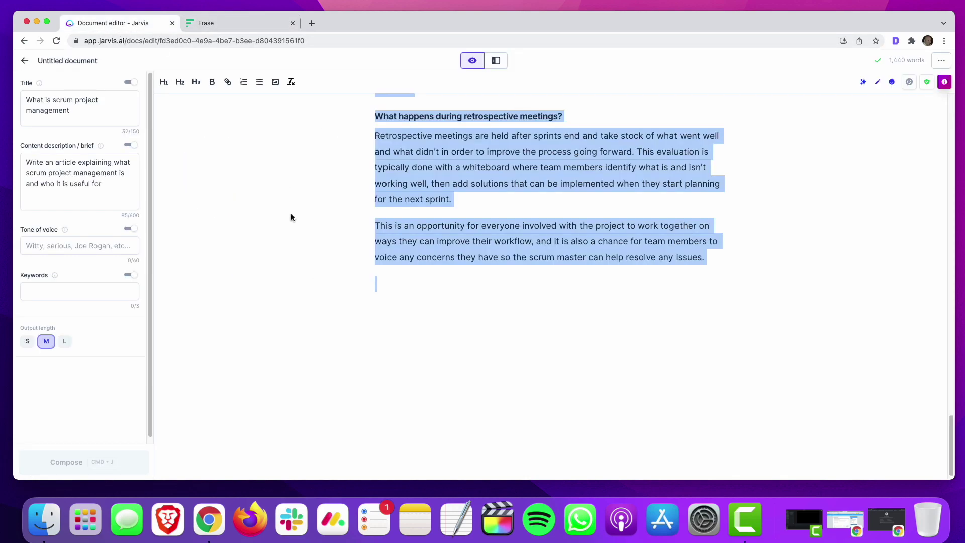
scroll(291, 214, "up", 20)
left_click(419, 172)
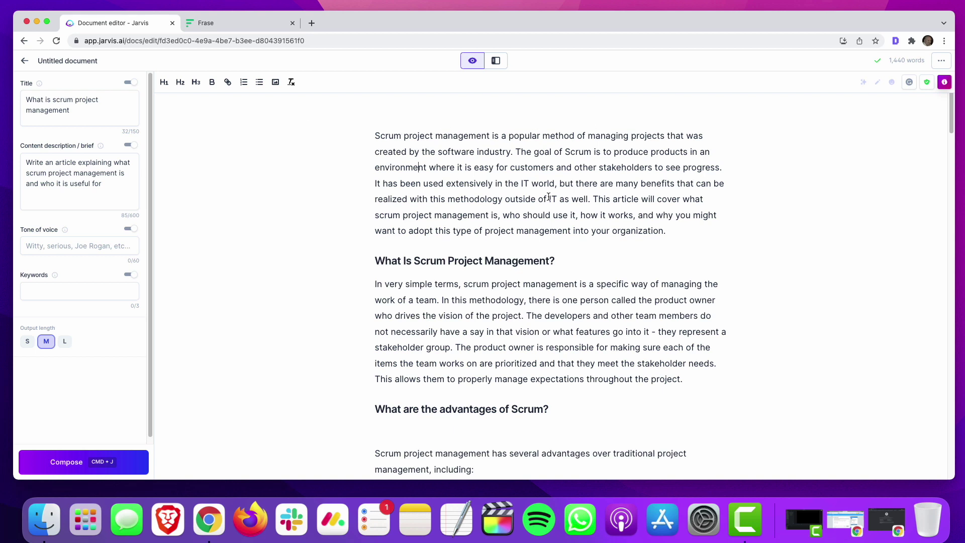
scroll(479, 261, "down", 1)
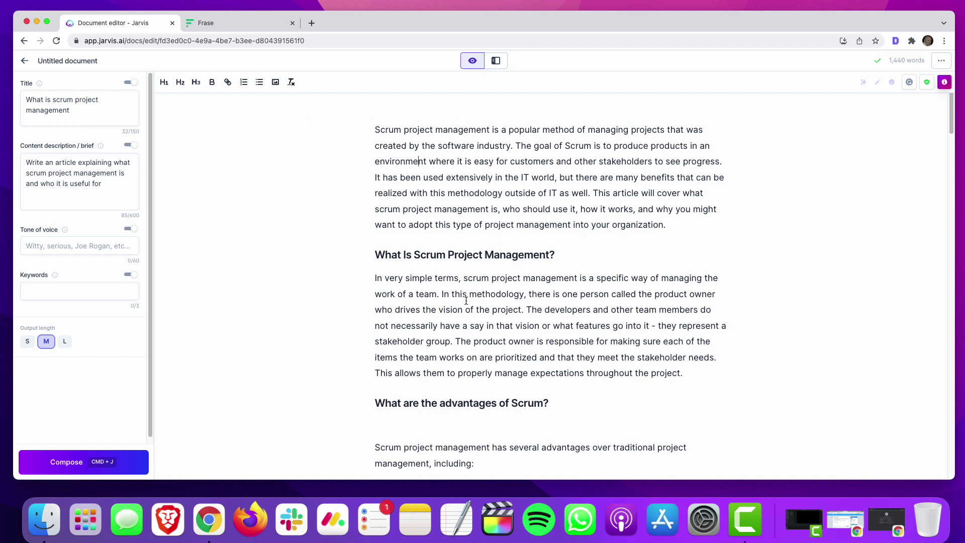
left_click(408, 404)
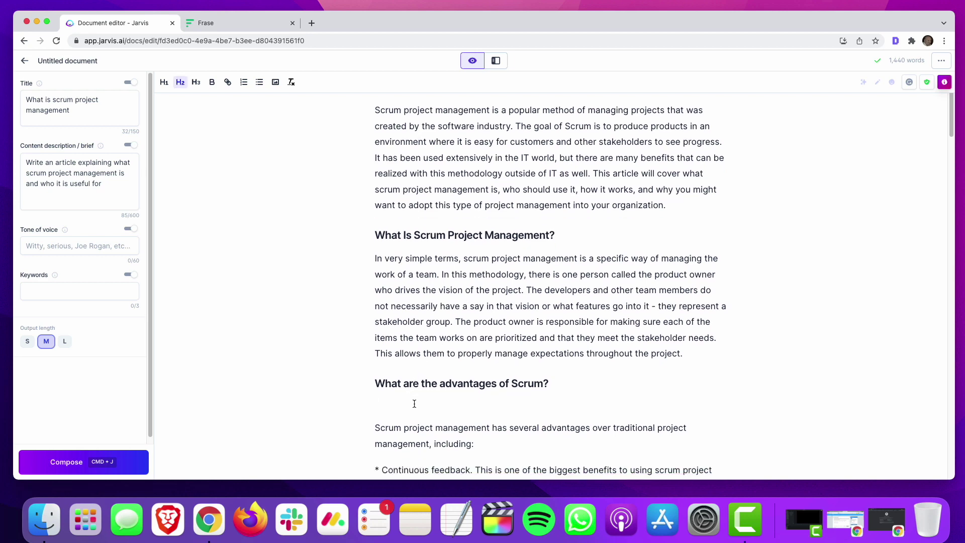
key("Delete")
Look over the Jarvis article from the introduction to the final section on retrospective meetings
scroll(496, 349, "down", 10)
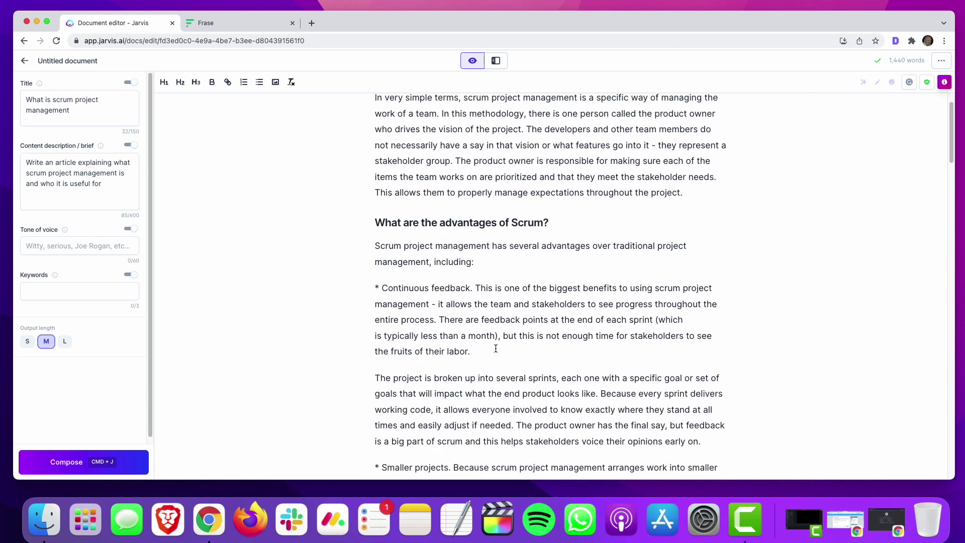
scroll(496, 349, "down", 15)
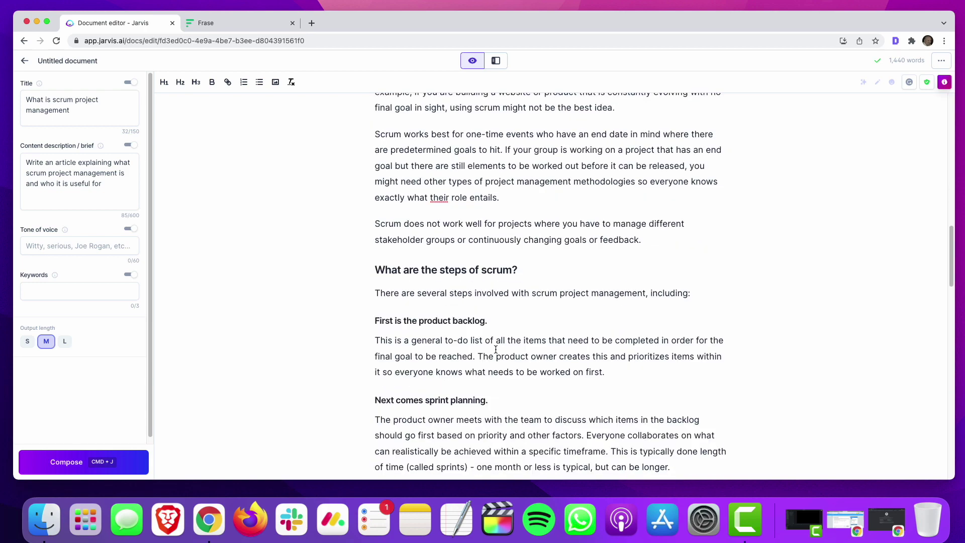
scroll(496, 349, "down", 2)
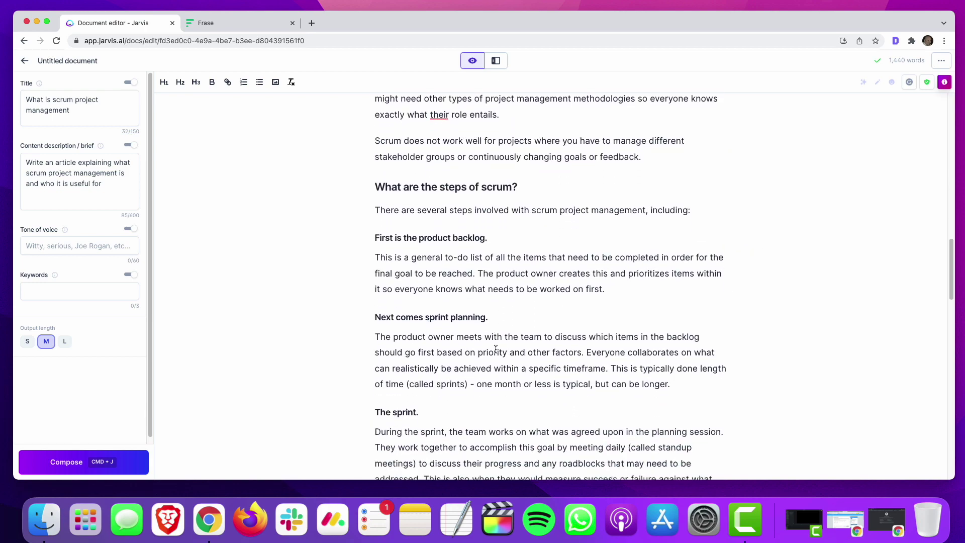
scroll(496, 349, "up", 11)
scroll(496, 348, "up", 16)
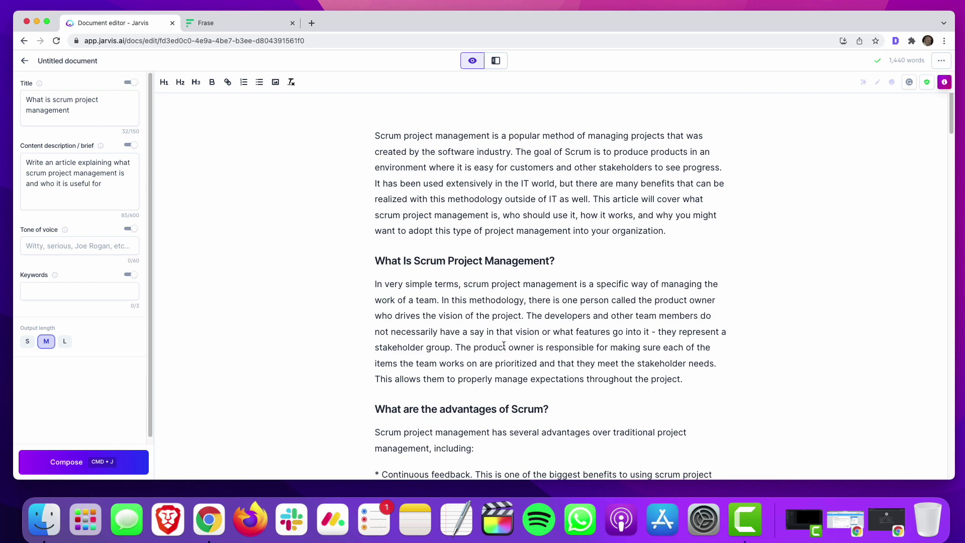
scroll(504, 346, "down", 3)
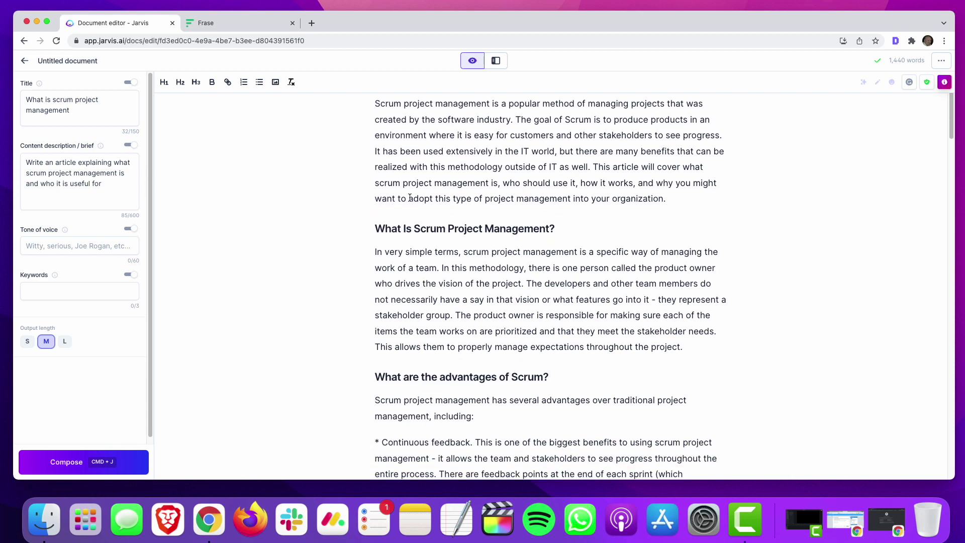
scroll(558, 312, "down", 5)
scroll(558, 314, "up", 4)
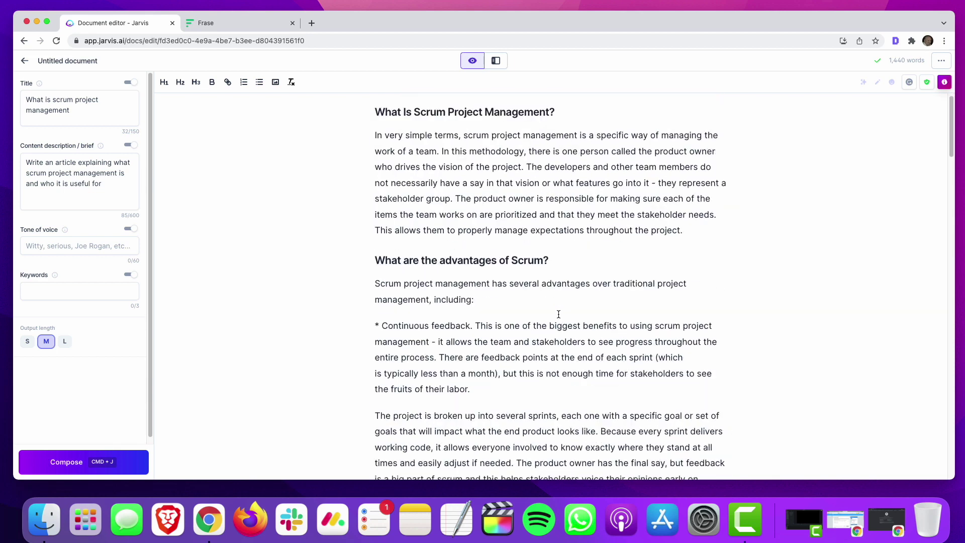
scroll(558, 314, "down", 10)
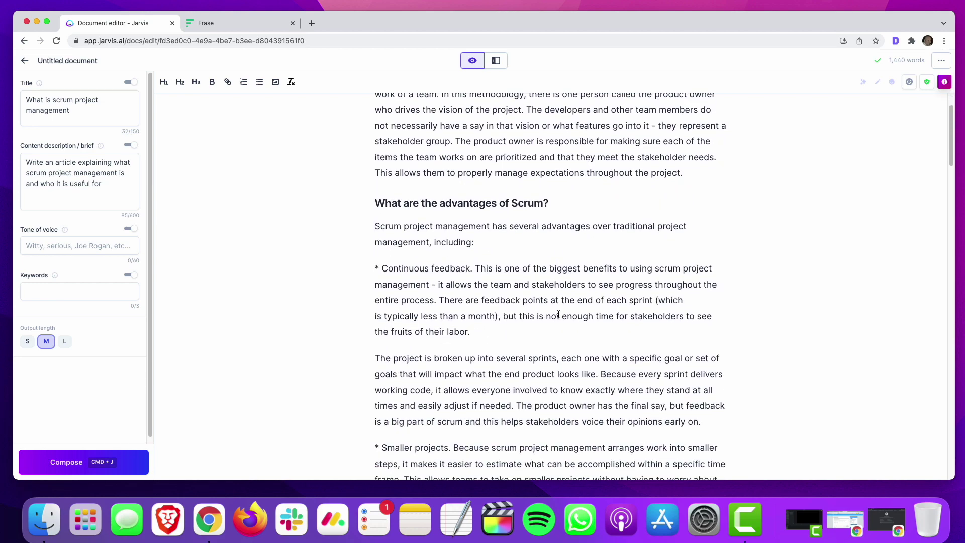
scroll(558, 314, "down", 11)
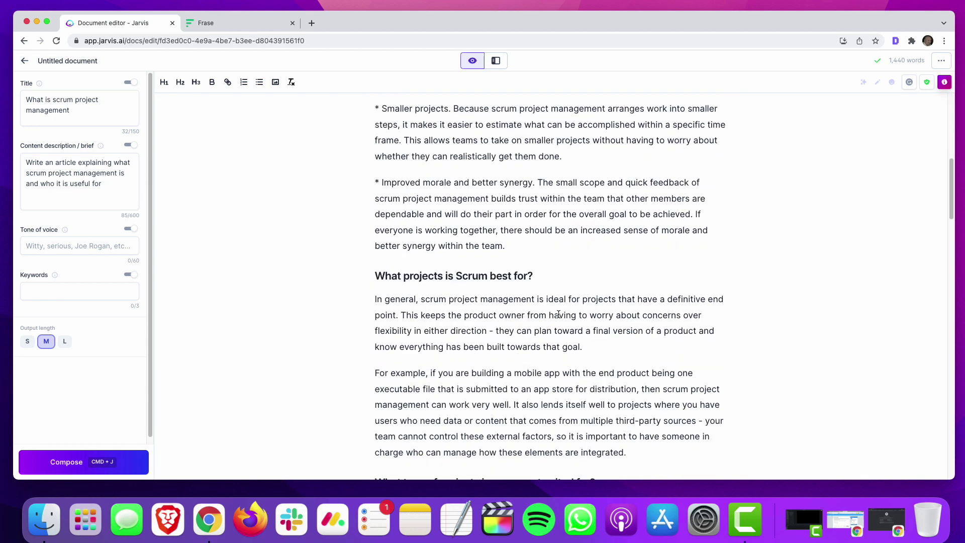
scroll(558, 314, "down", 17)
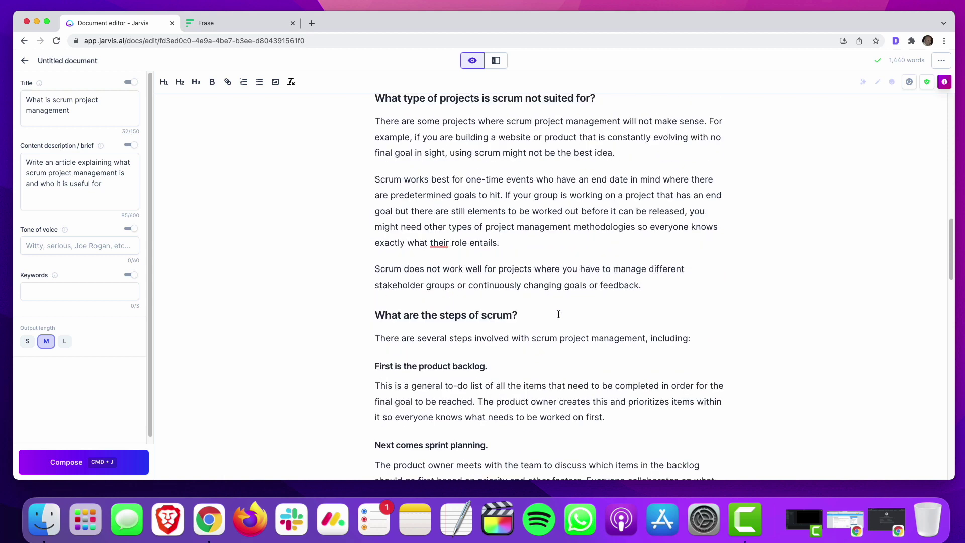
scroll(545, 326, "down", 8)
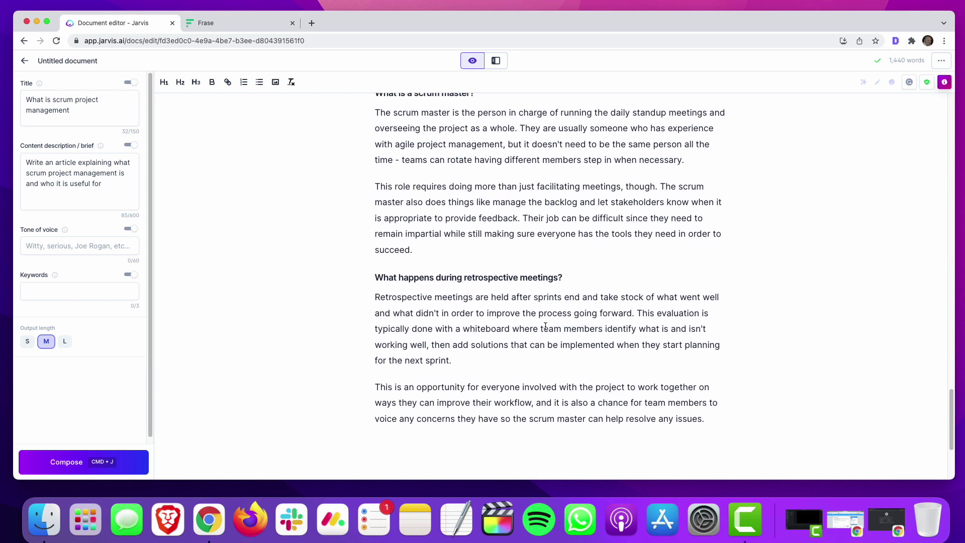
scroll(546, 326, "up", 20)
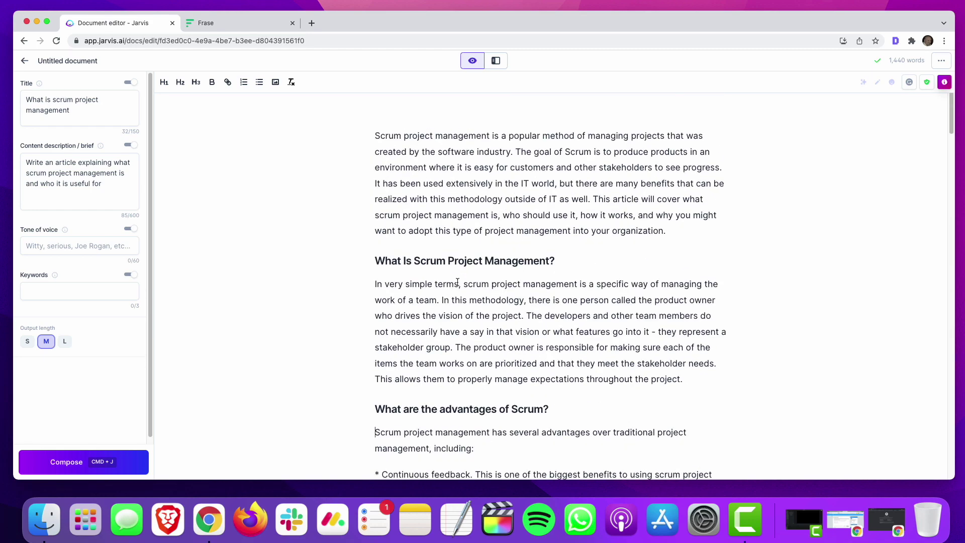
Return to My Content in Frase, show the optimization list as Clusters and check the average score across competitors
left_click(204, 22)
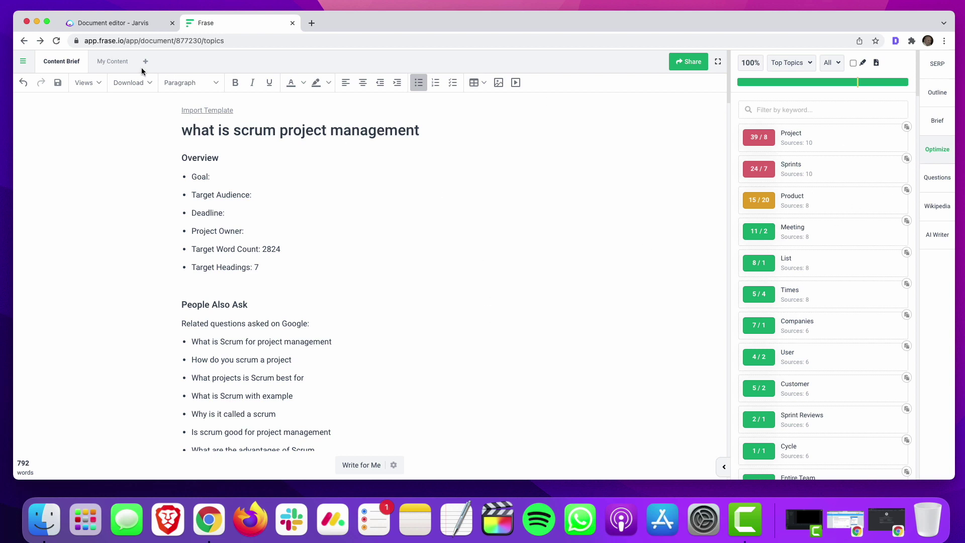
left_click(112, 61)
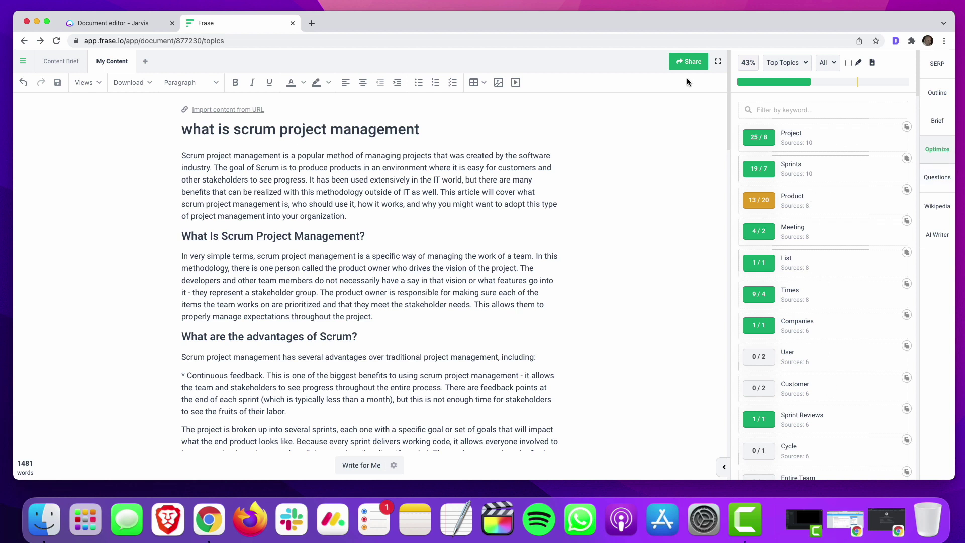
left_click(784, 62)
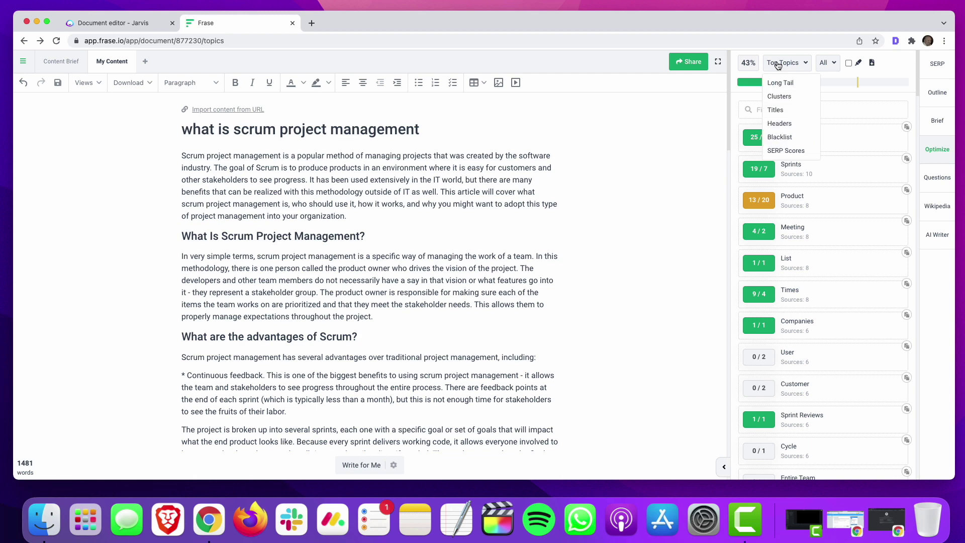
left_click(789, 95)
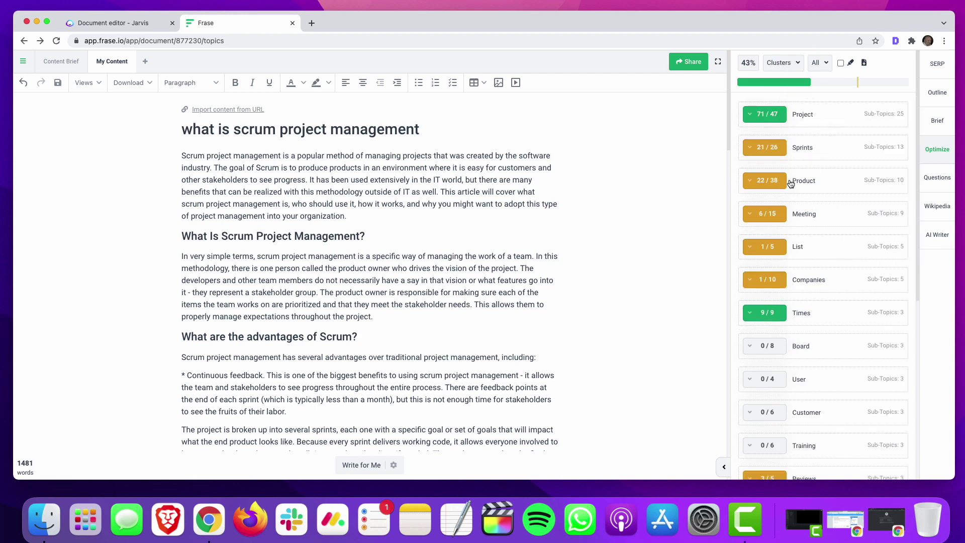
left_click(789, 63)
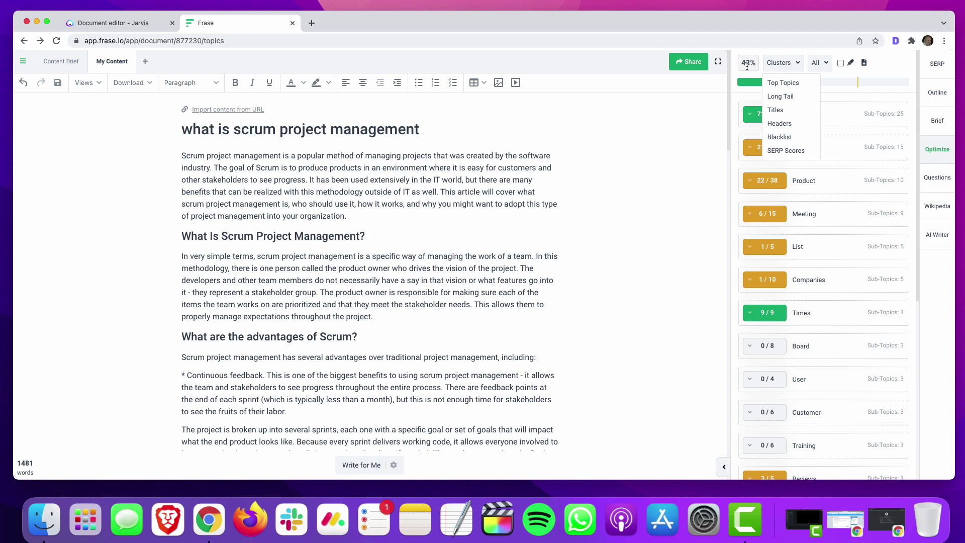
mouse_move(858, 84)
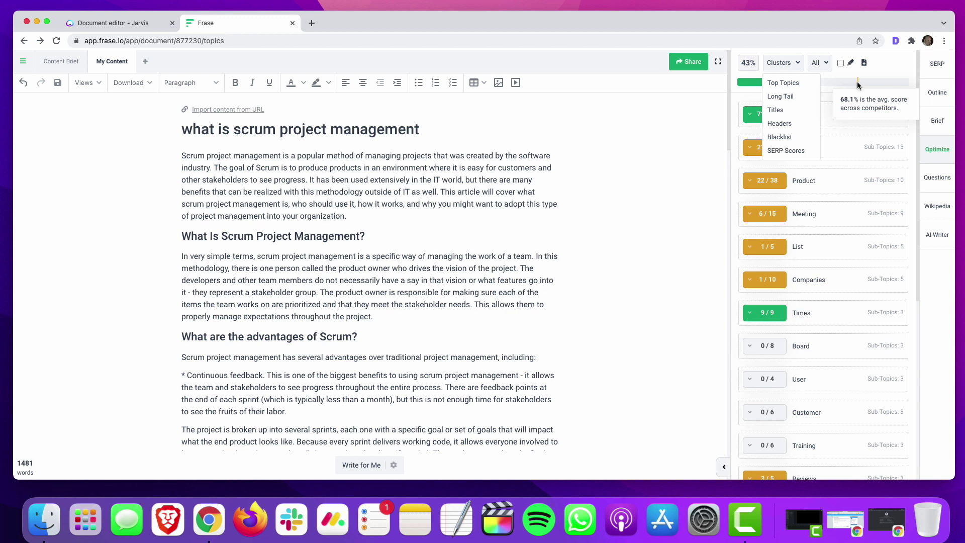
left_click(803, 66)
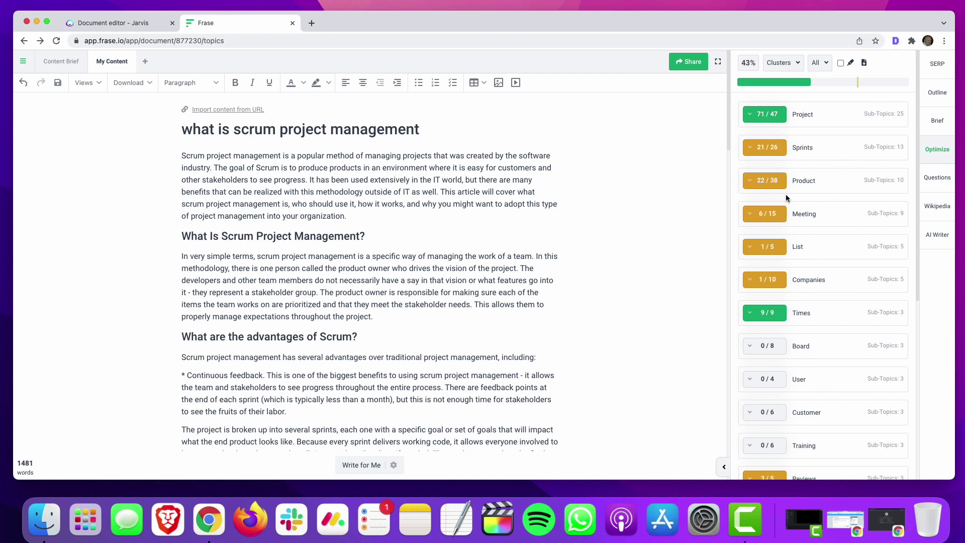
Examine how well the article covers the topic clusters and set the optimization list back to Top Topics
scroll(788, 222, "down", 5)
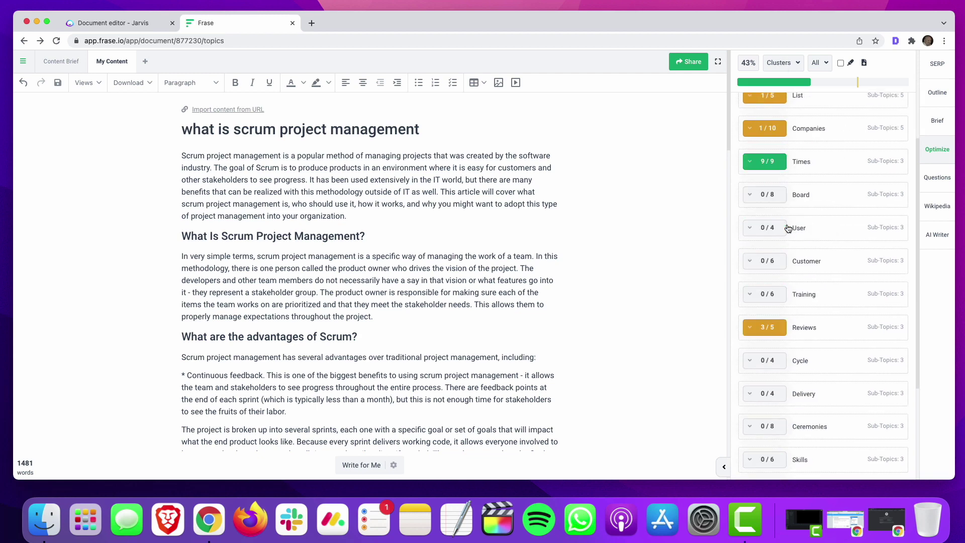
scroll(787, 226, "down", 3)
scroll(788, 227, "up", 10)
left_click(794, 64)
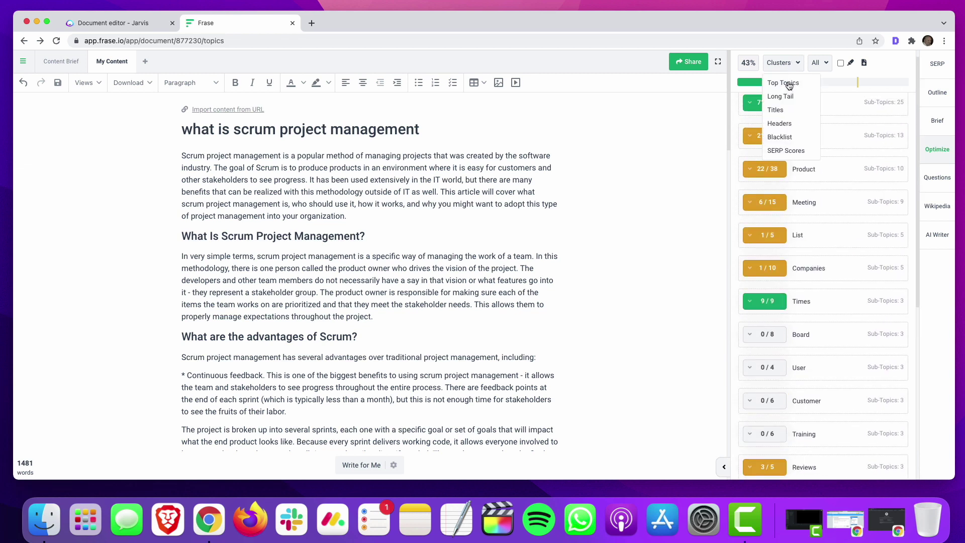
left_click(789, 84)
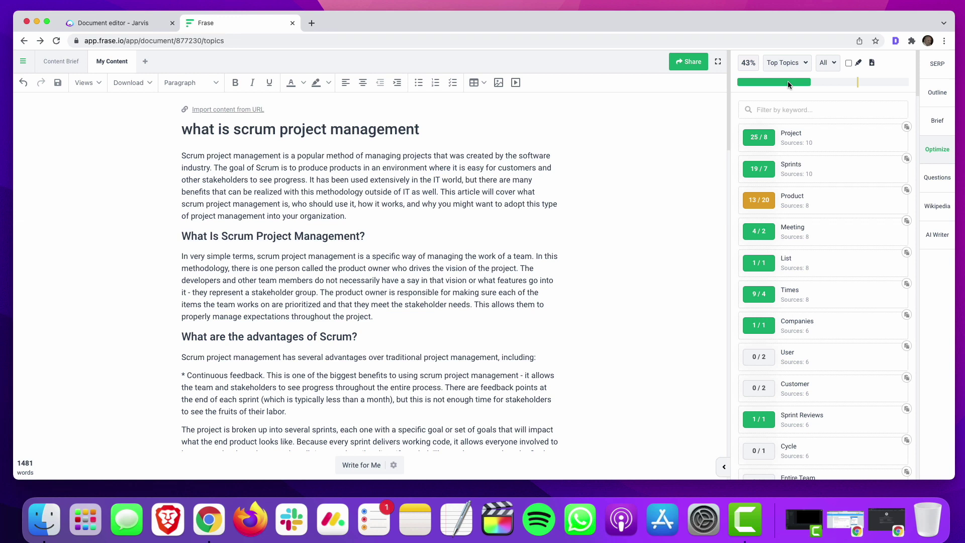